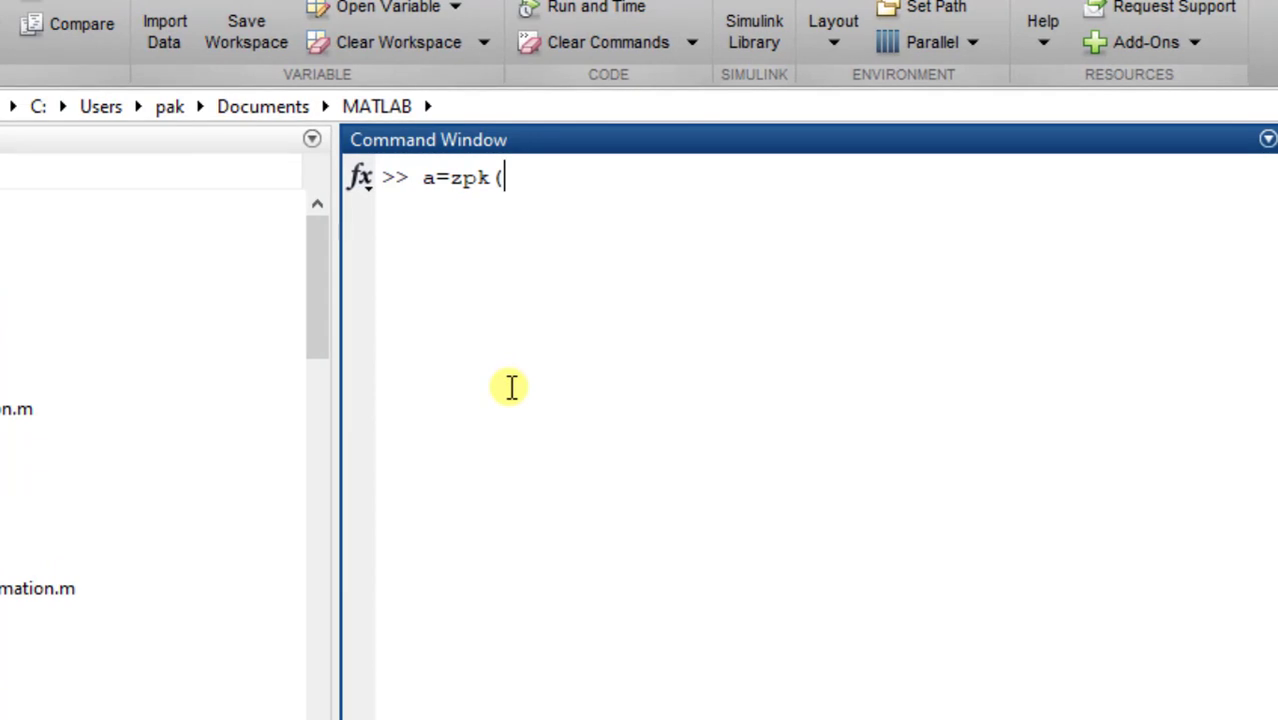
- Complete and run the definition a=zpk([],[0 -3 -6],[1]) for a plant without zeros, poles at 0, -3 and -6, and gain 1
{"action": "type", "text": "[]"}
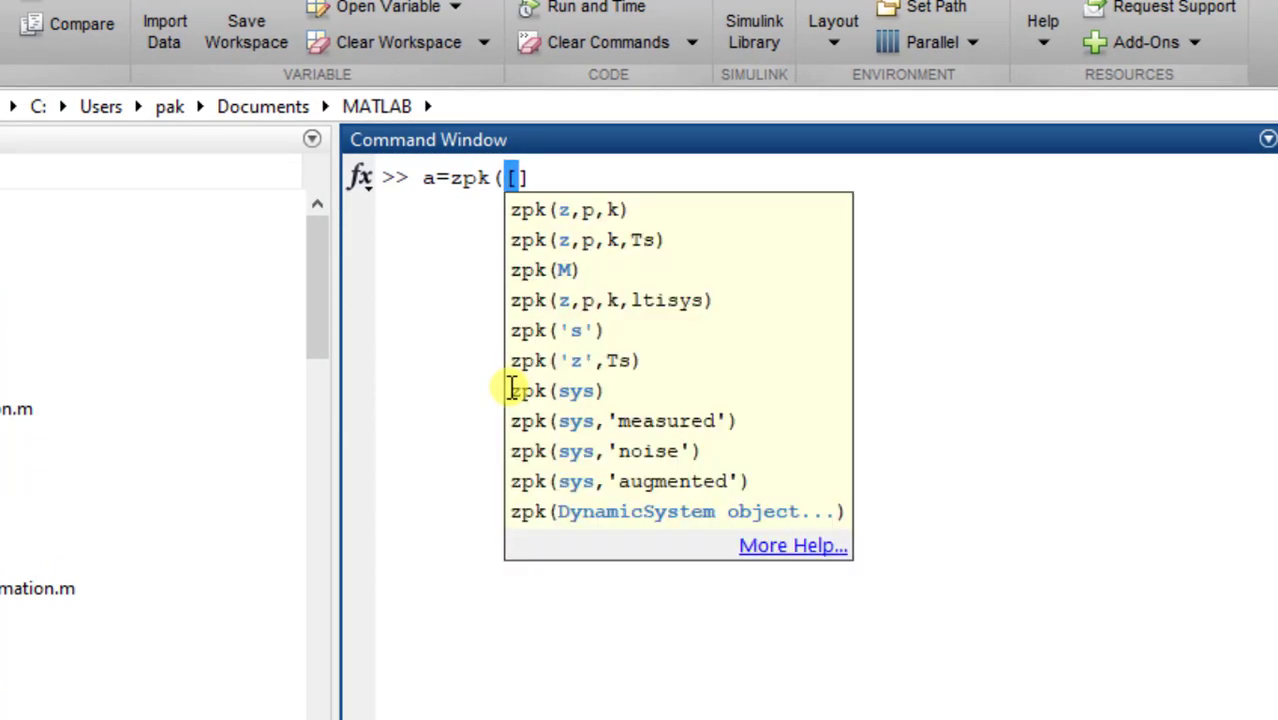
{"action": "type", "text": ",[]"}
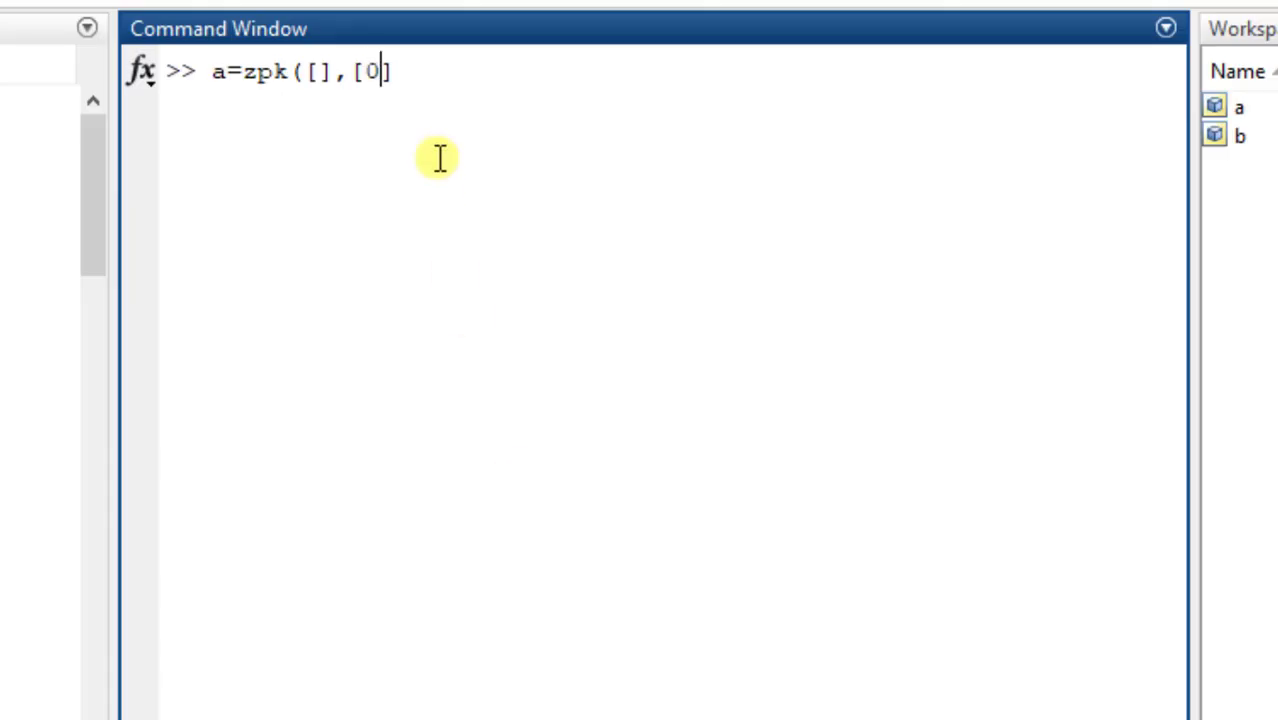
{"action": "type", "text": "-3 -6"}
{"action": "key", "text": "Right"}
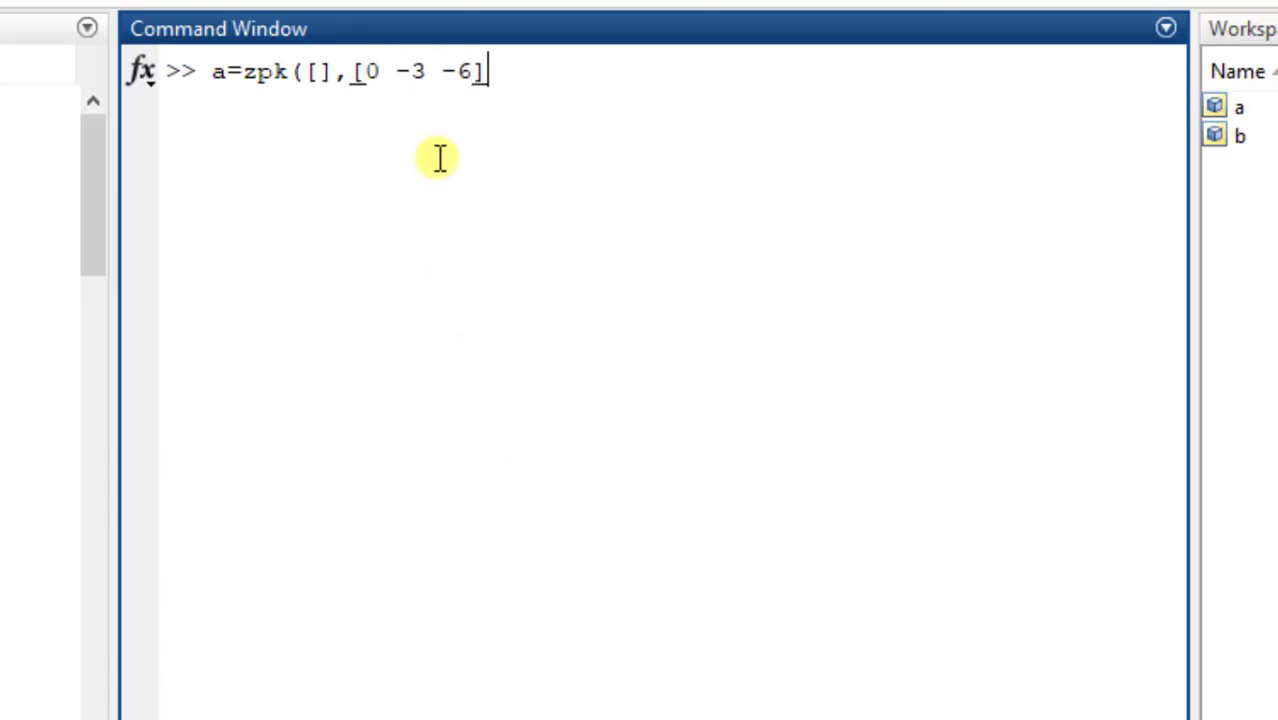
{"action": "type", "text": ",["}
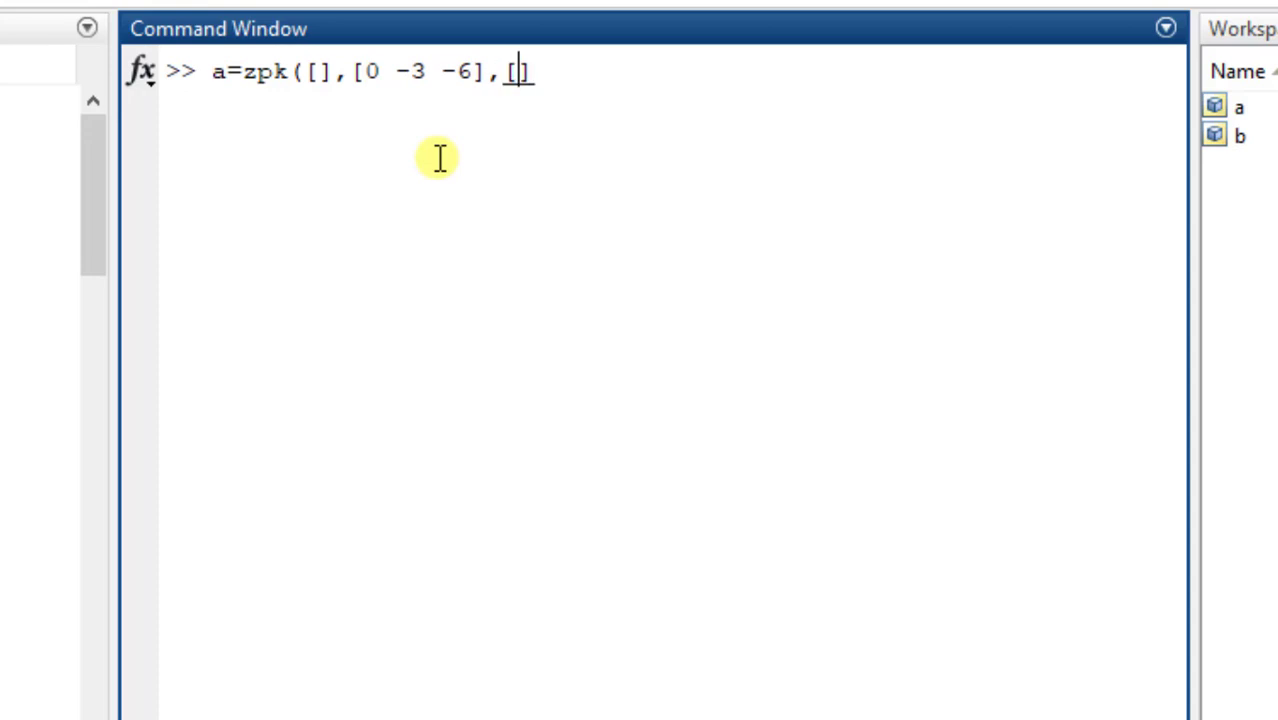
{"action": "type", "text": "1"}
{"action": "type", "text": "0"}
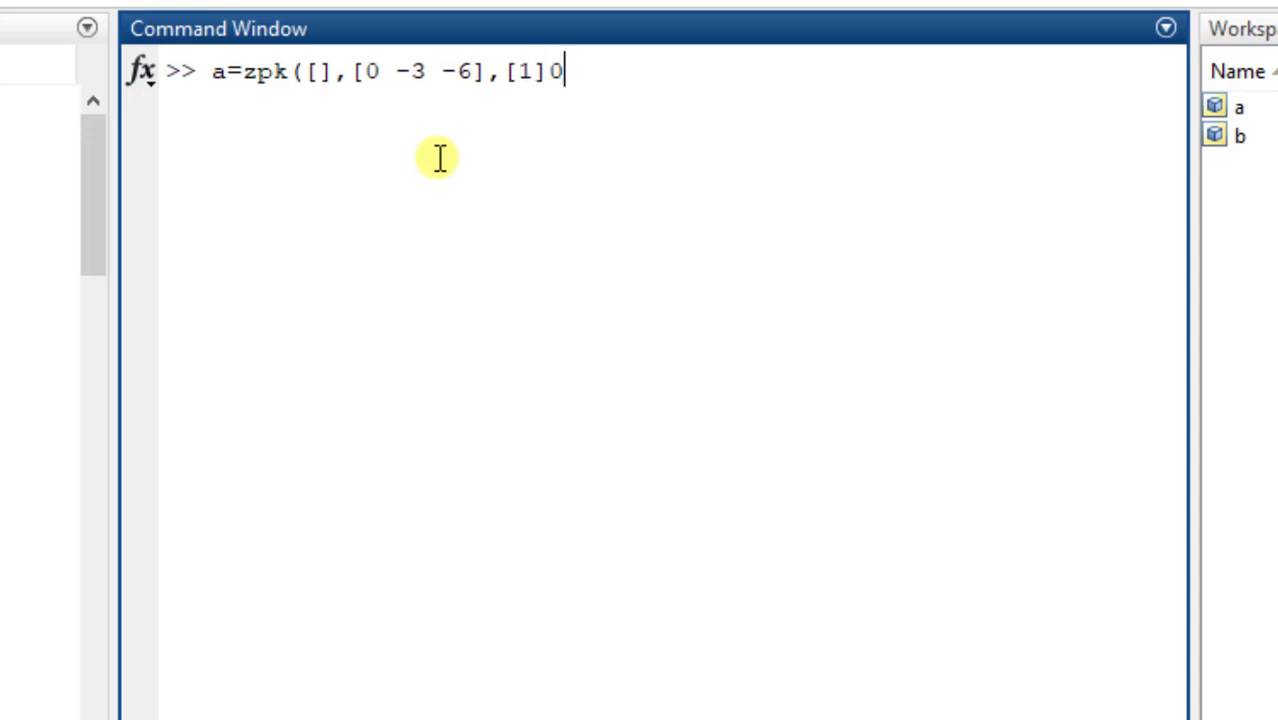
{"action": "key", "text": "BackSpace"}
{"action": "type", "text": ")"}
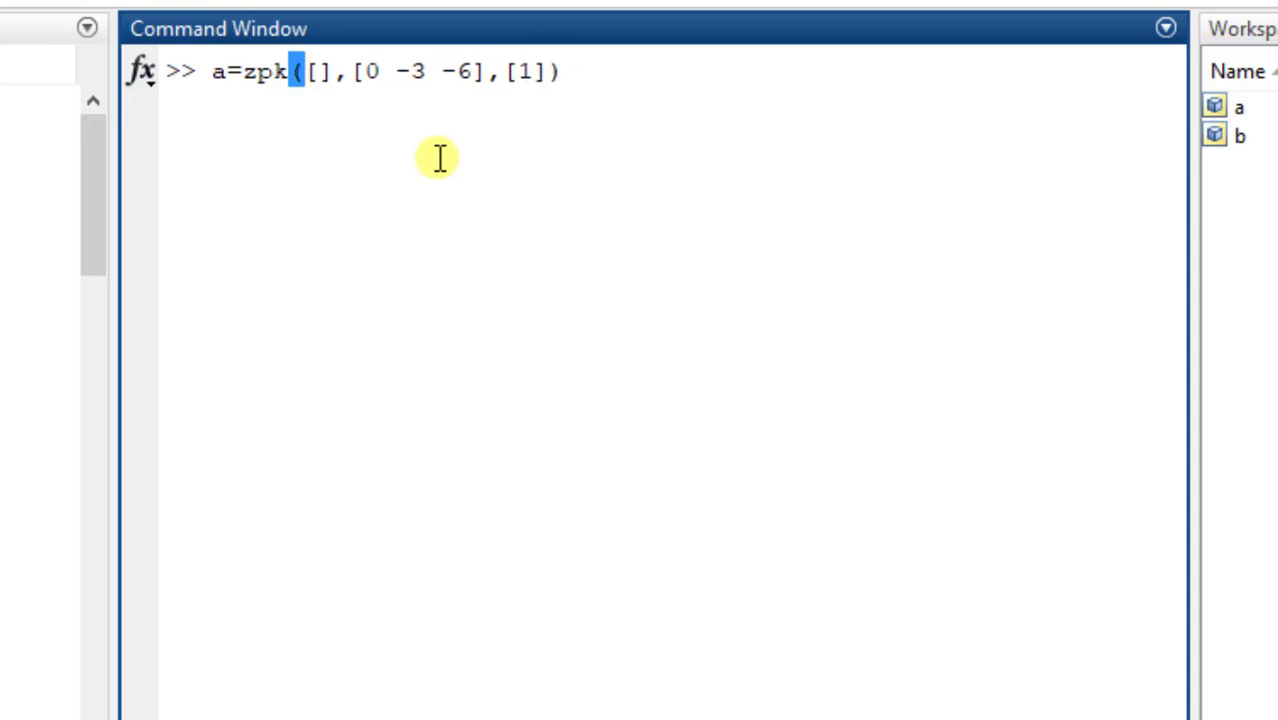
{"action": "key", "text": "Return"}
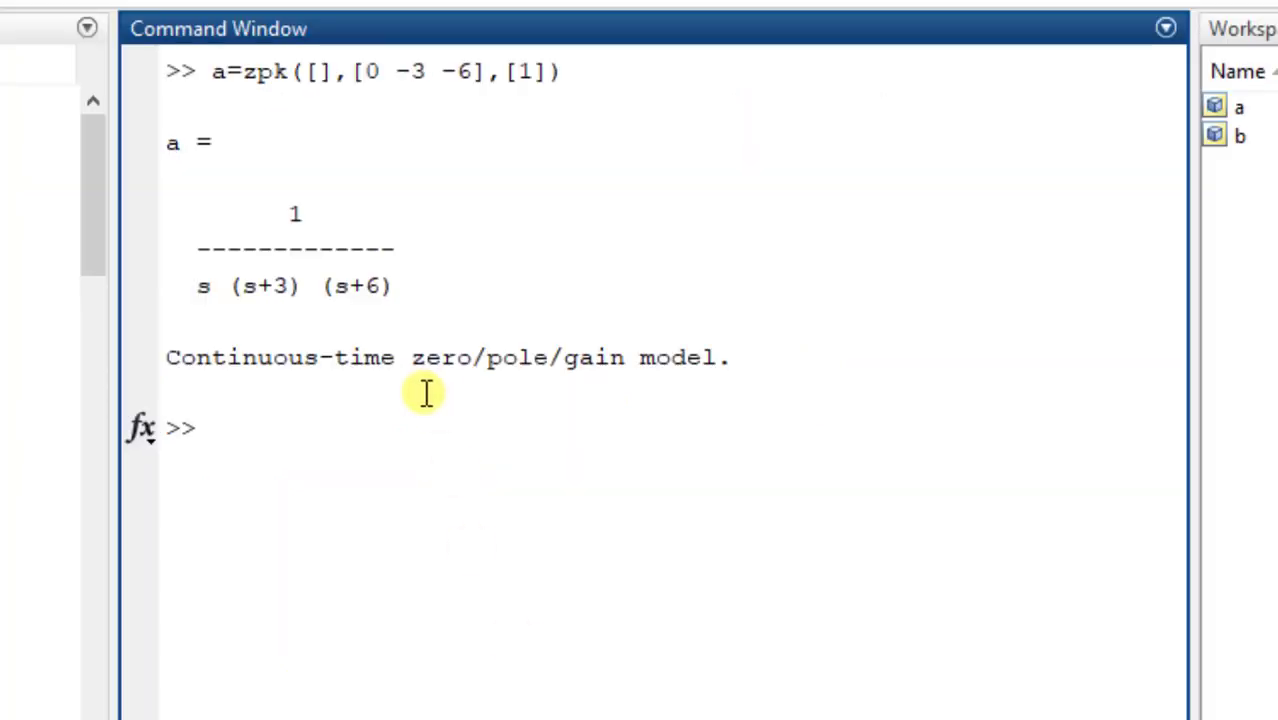
- Launch the SISO Design Tool for model a with sisotool(a) and dismiss its getting-started message
{"action": "type", "text": "sisotool("}
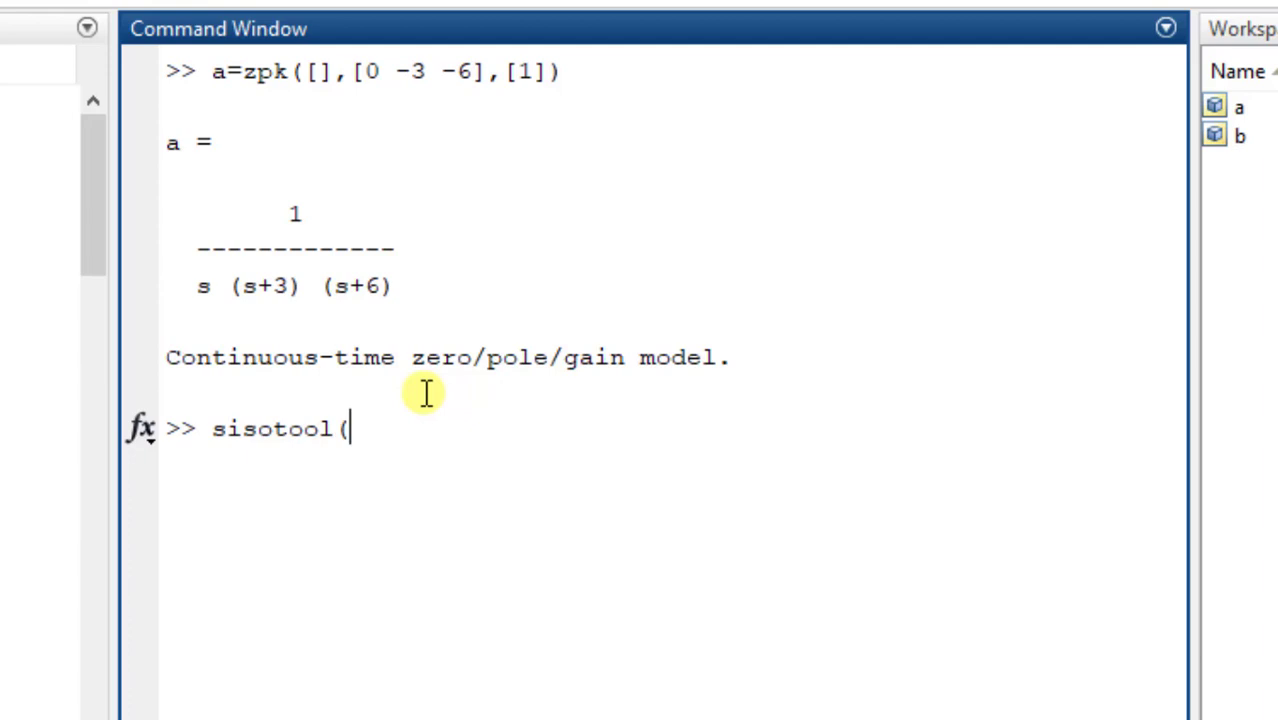
{"action": "type", "text": "a)"}
{"action": "key", "text": "Return"}
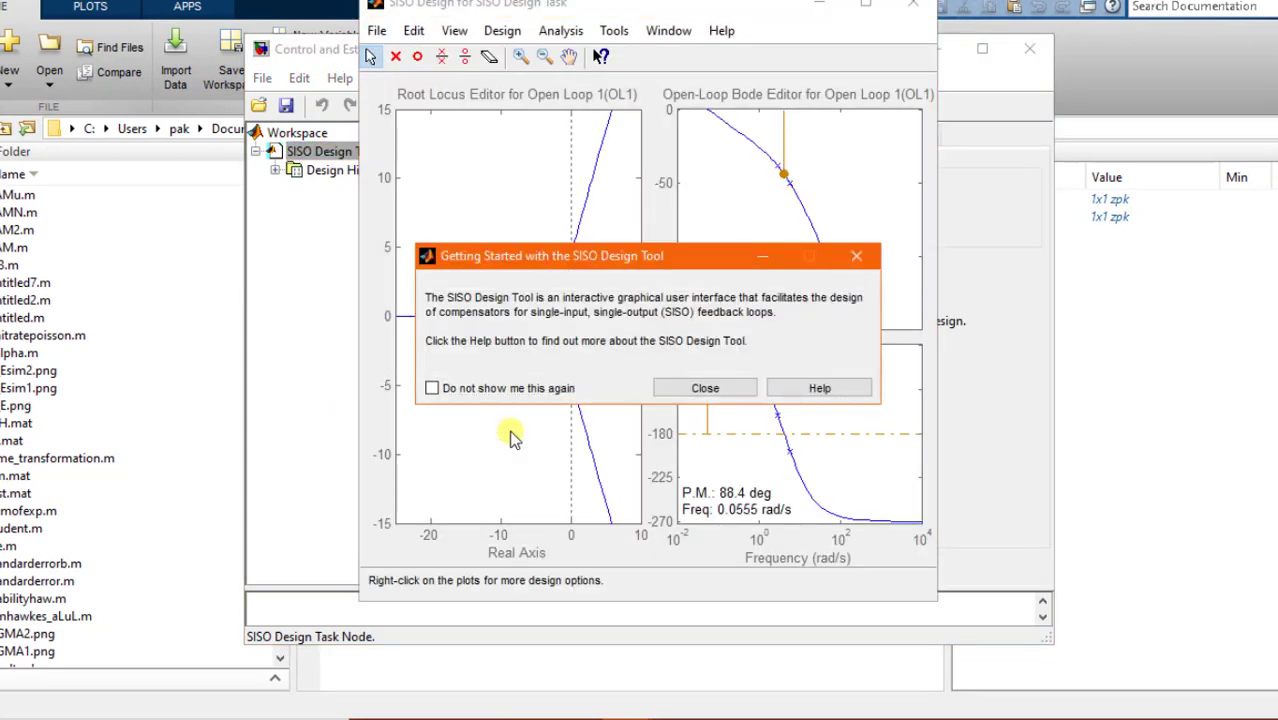
{"action": "left_click", "coordinate": [672, 389]}
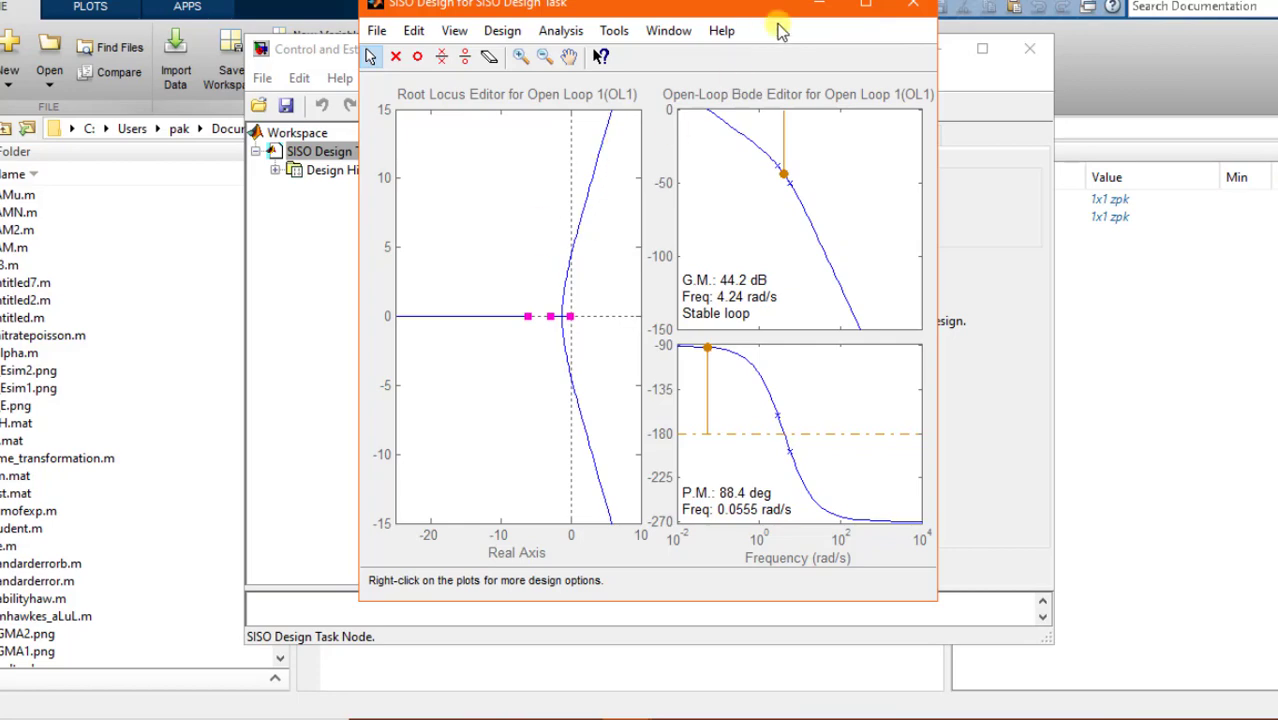
- Maximize the SISO Design window and slide the real closed-loop pole along the negative real axis, ending at the open-loop pole at -6
{"action": "left_click", "coordinate": [833, 6]}
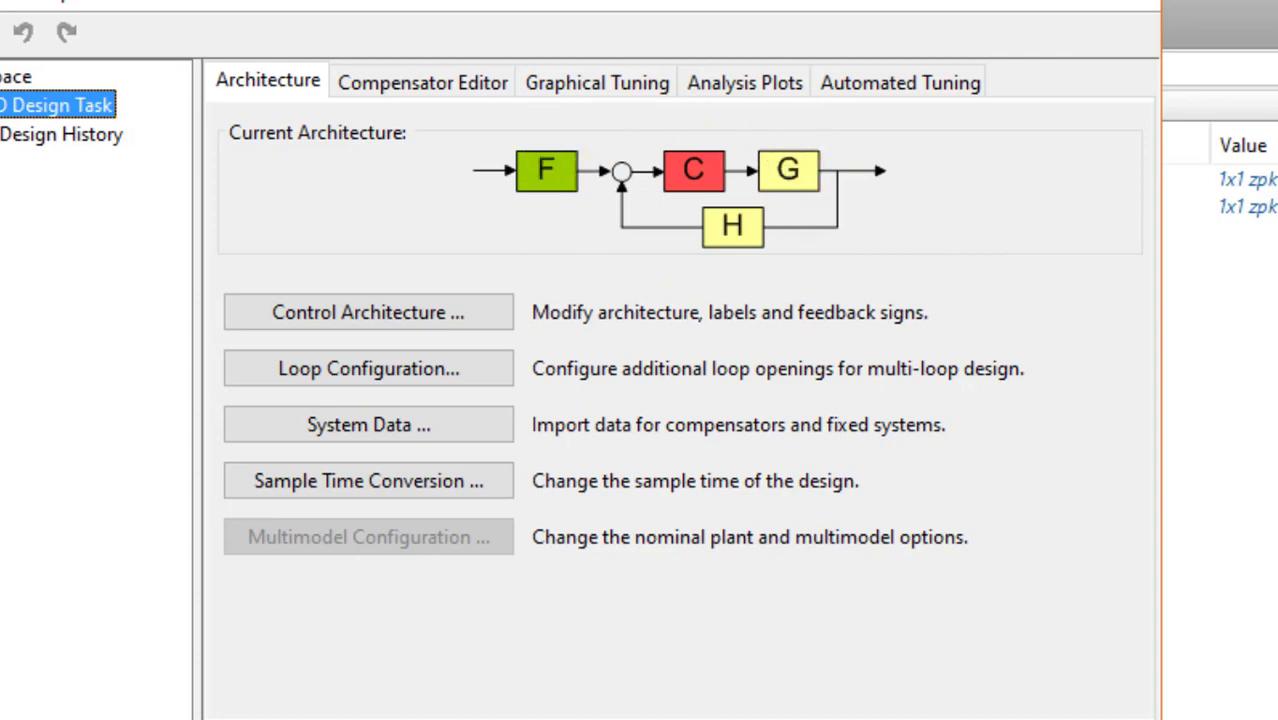
{"action": "key", "text": "alt+Tab"}
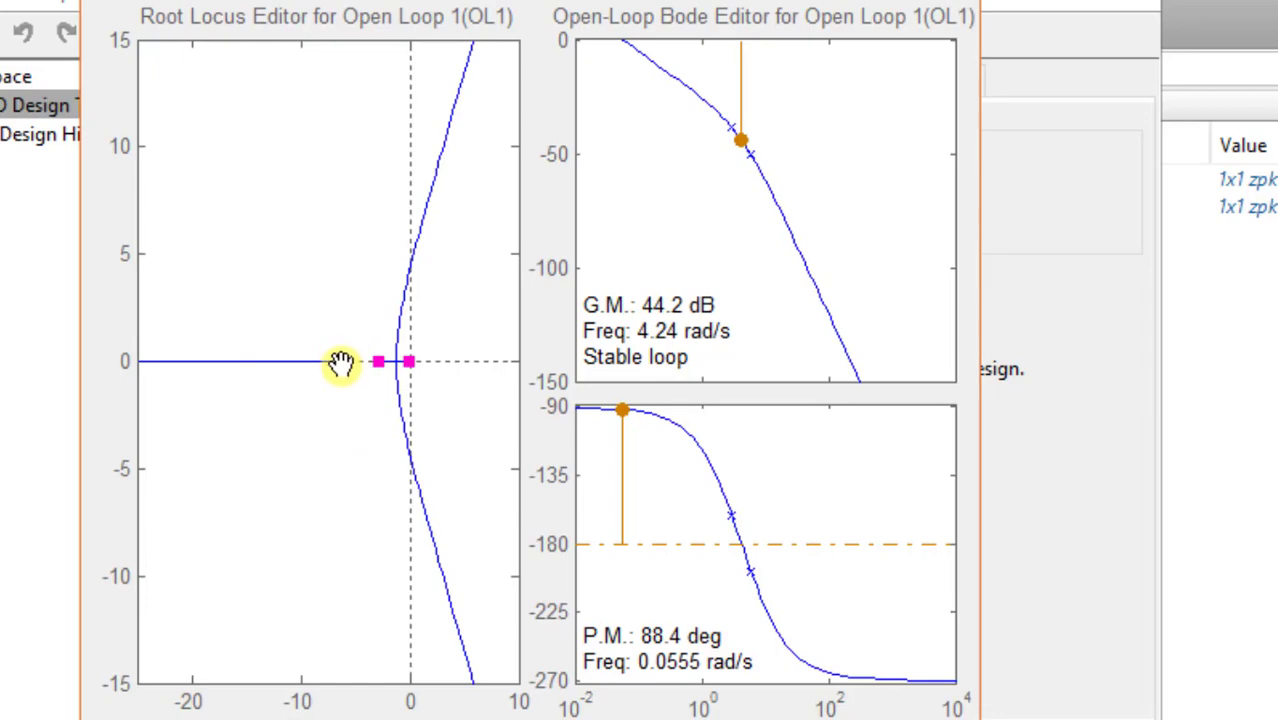
{"action": "left_click_drag", "start_coordinate": [341, 363], "coordinate": [277, 365]}
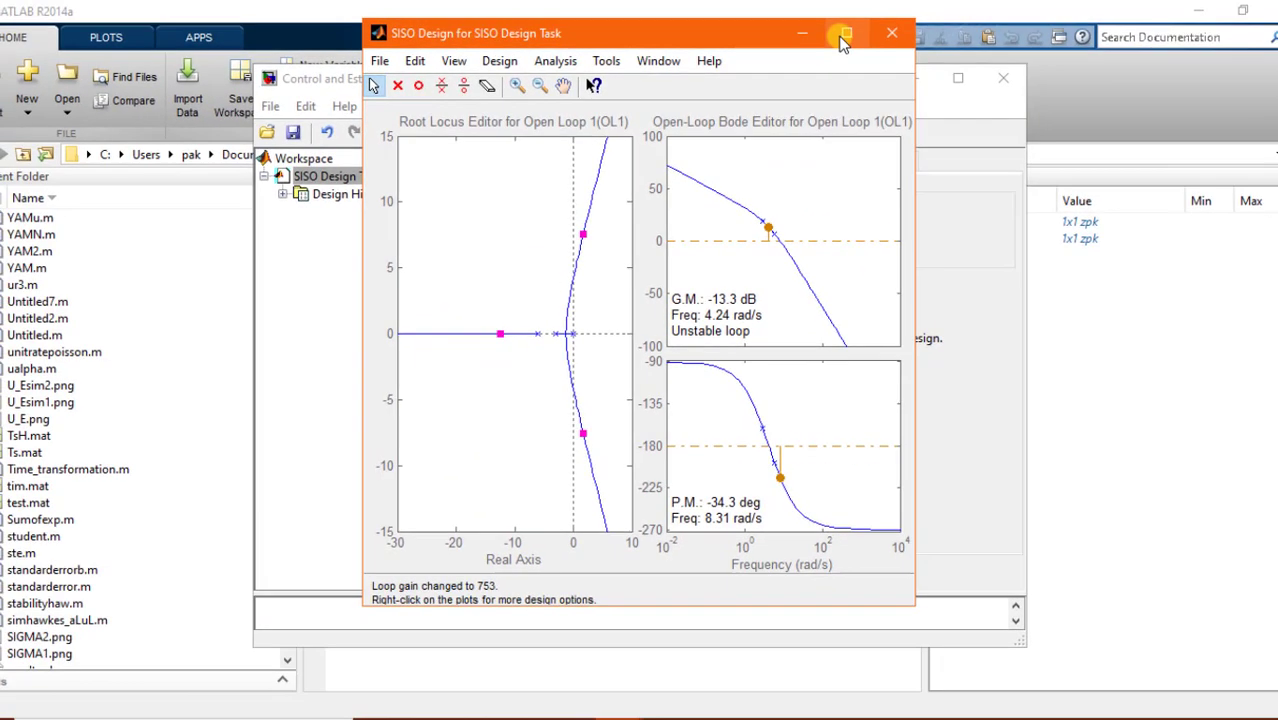
{"action": "left_click", "coordinate": [843, 36]}
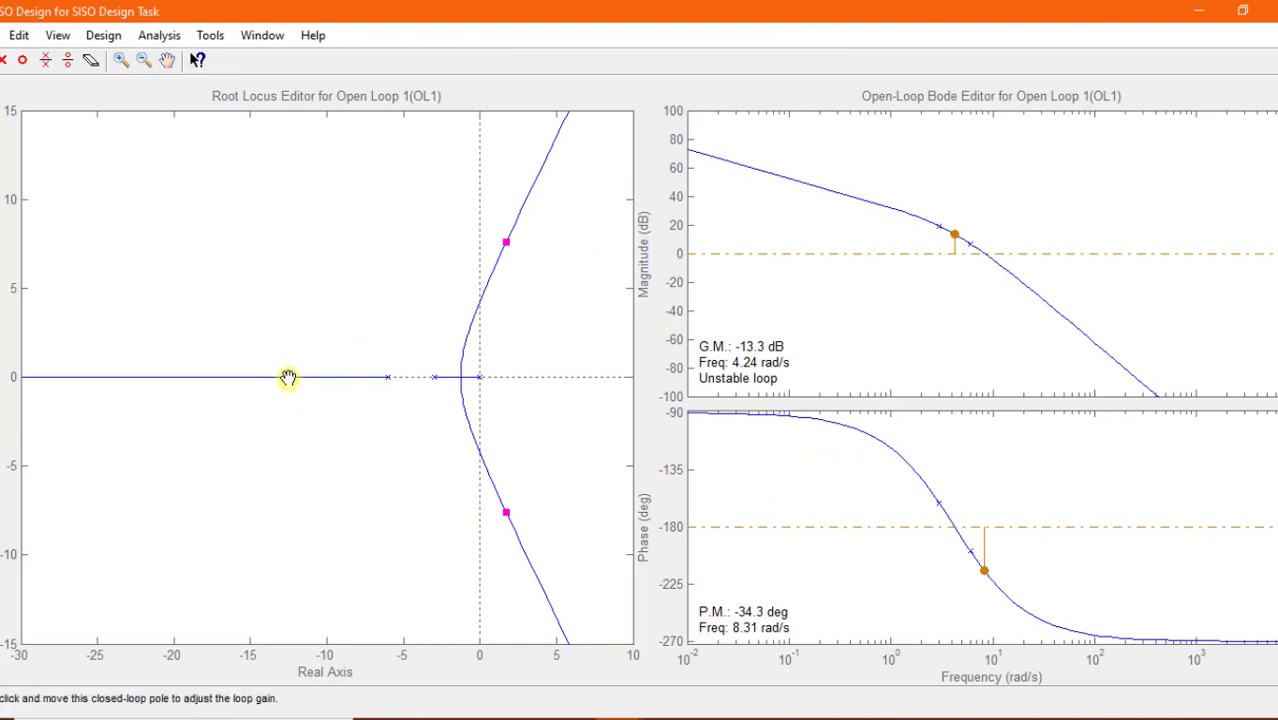
{"action": "left_click_drag", "start_coordinate": [288, 377], "coordinate": [387, 377]}
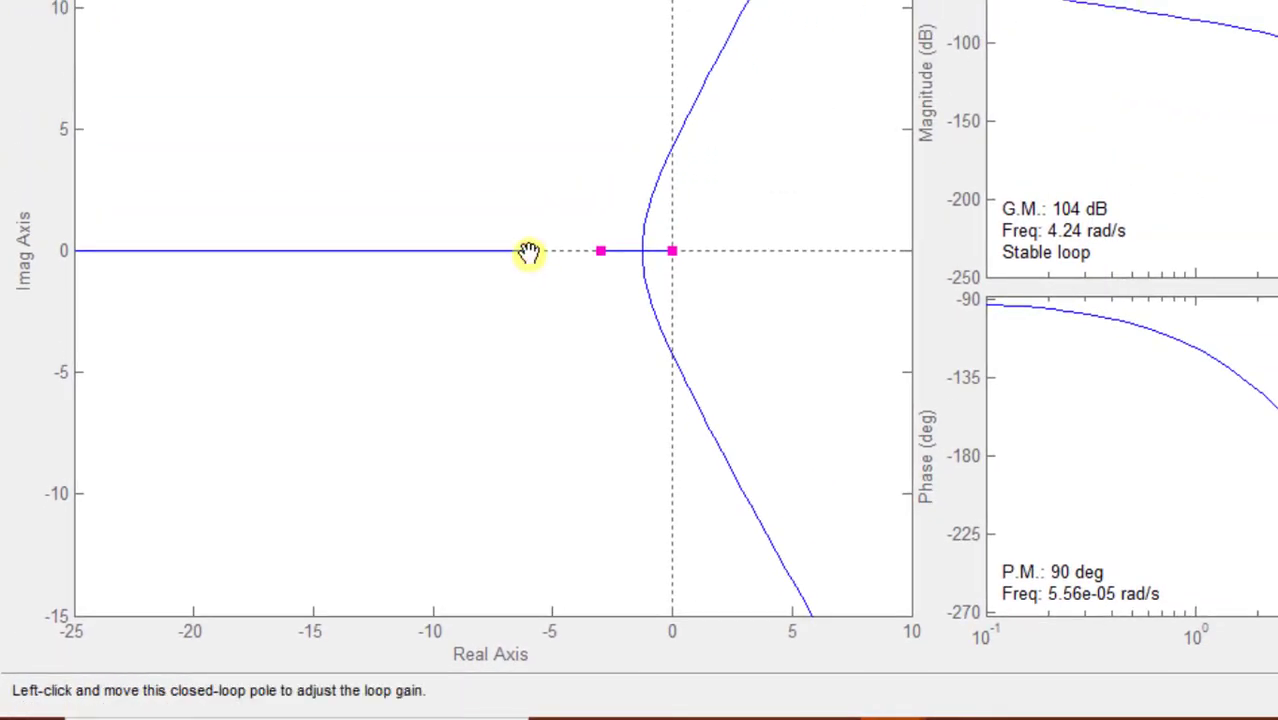
{"action": "left_click_drag", "start_coordinate": [529, 251], "coordinate": [433, 257]}
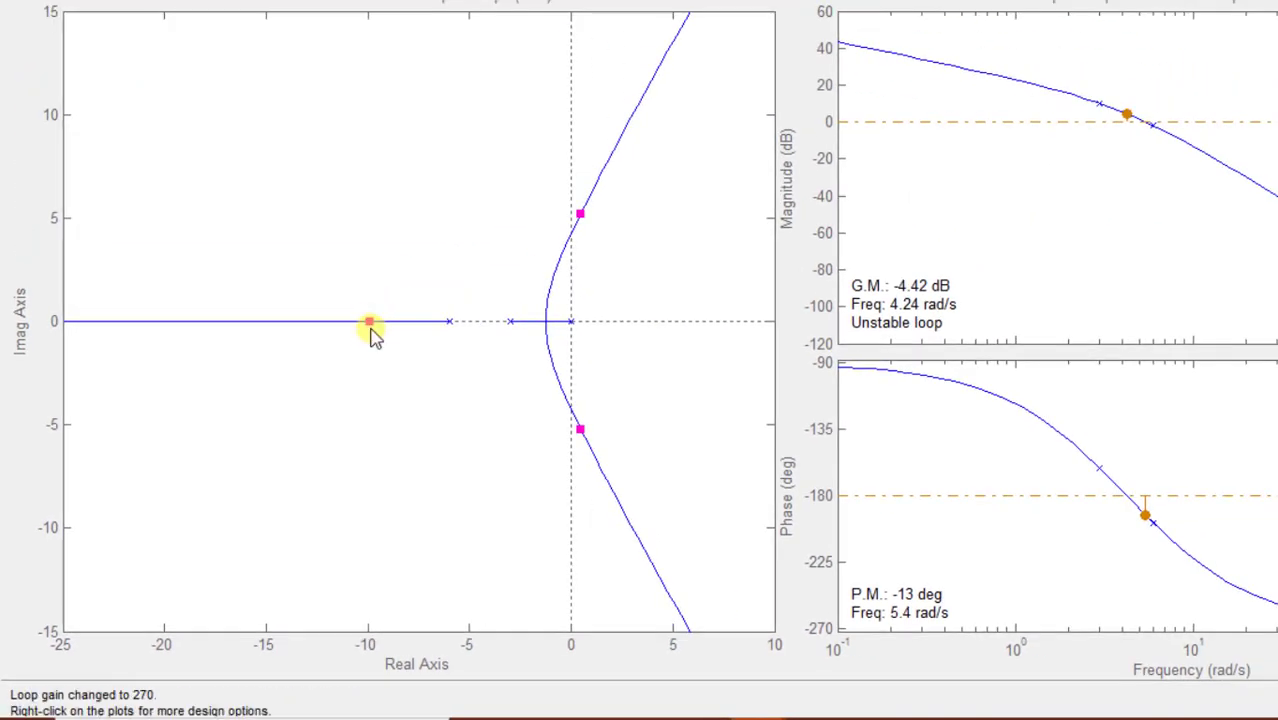
{"action": "left_click_drag", "start_coordinate": [369, 322], "coordinate": [448, 321]}
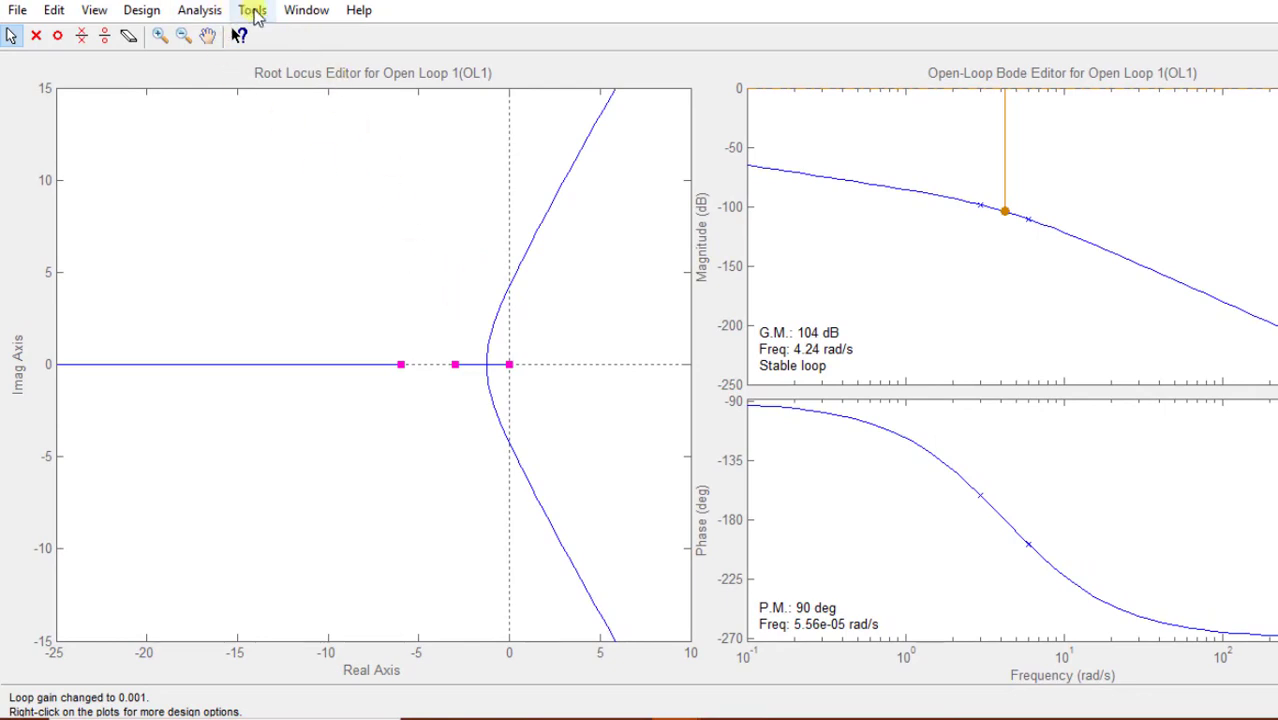
- Plot the system's response to a step command and maximize the LTI Viewer
{"action": "left_click", "coordinate": [205, 11]}
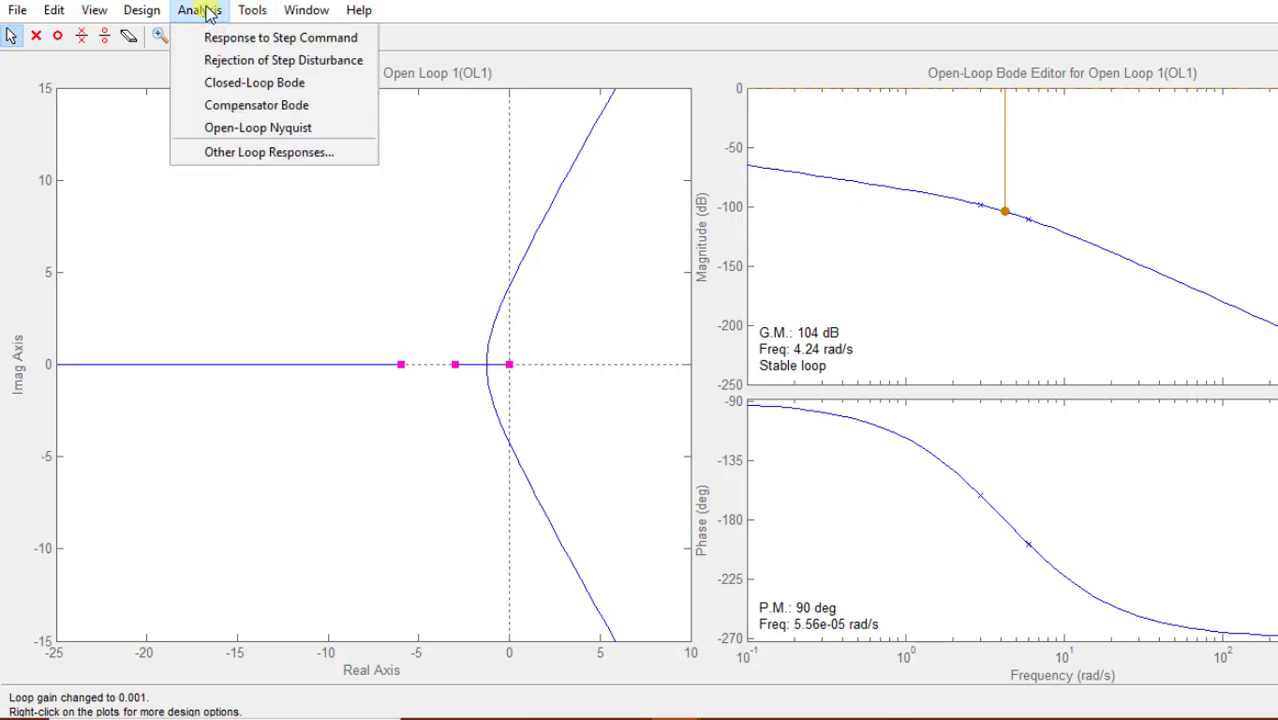
{"action": "left_click", "coordinate": [240, 45]}
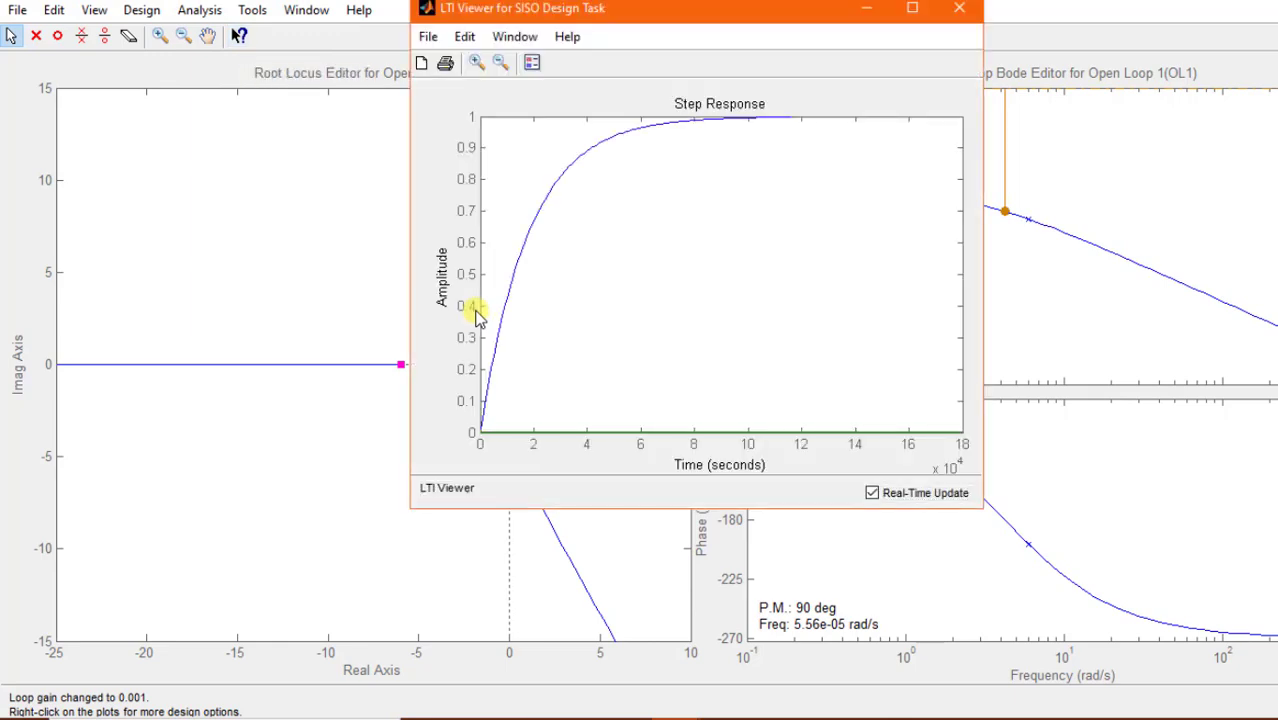
{"action": "left_click", "coordinate": [924, 14]}
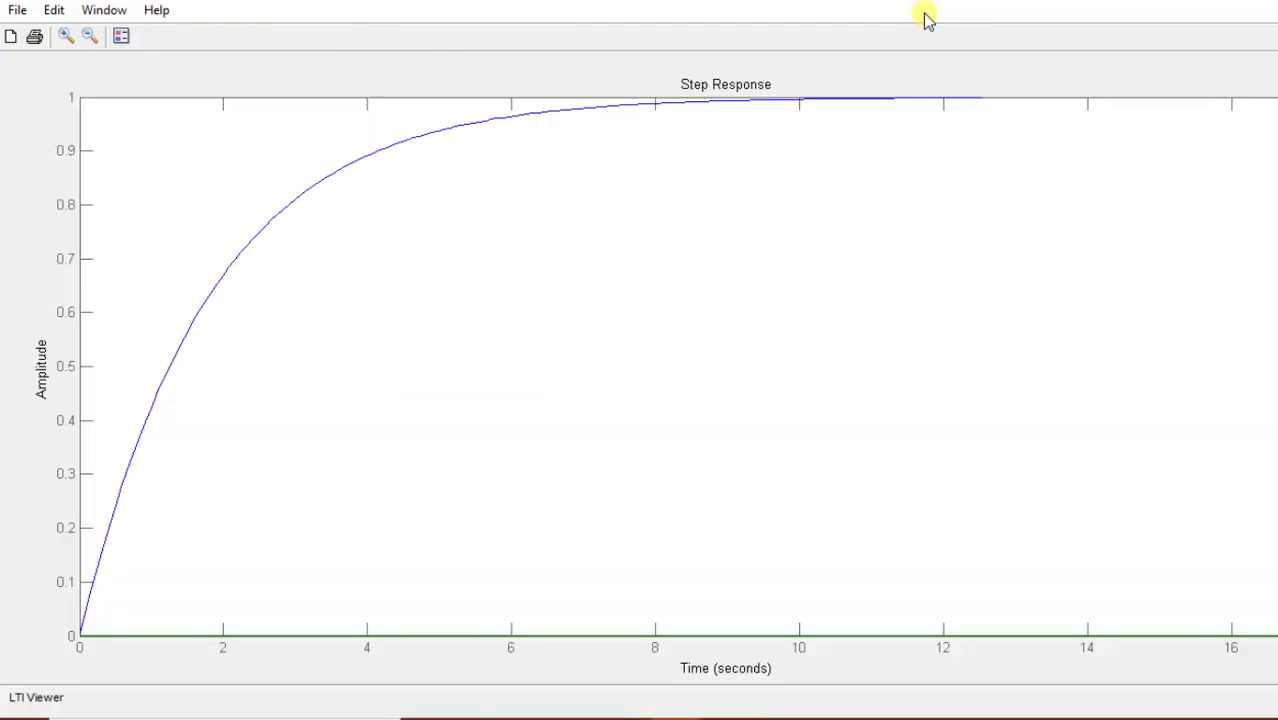
- Hide the Closed Loop r to u (green) response and show the settling time characteristic on the step response plot
{"action": "right_click", "coordinate": [722, 233]}
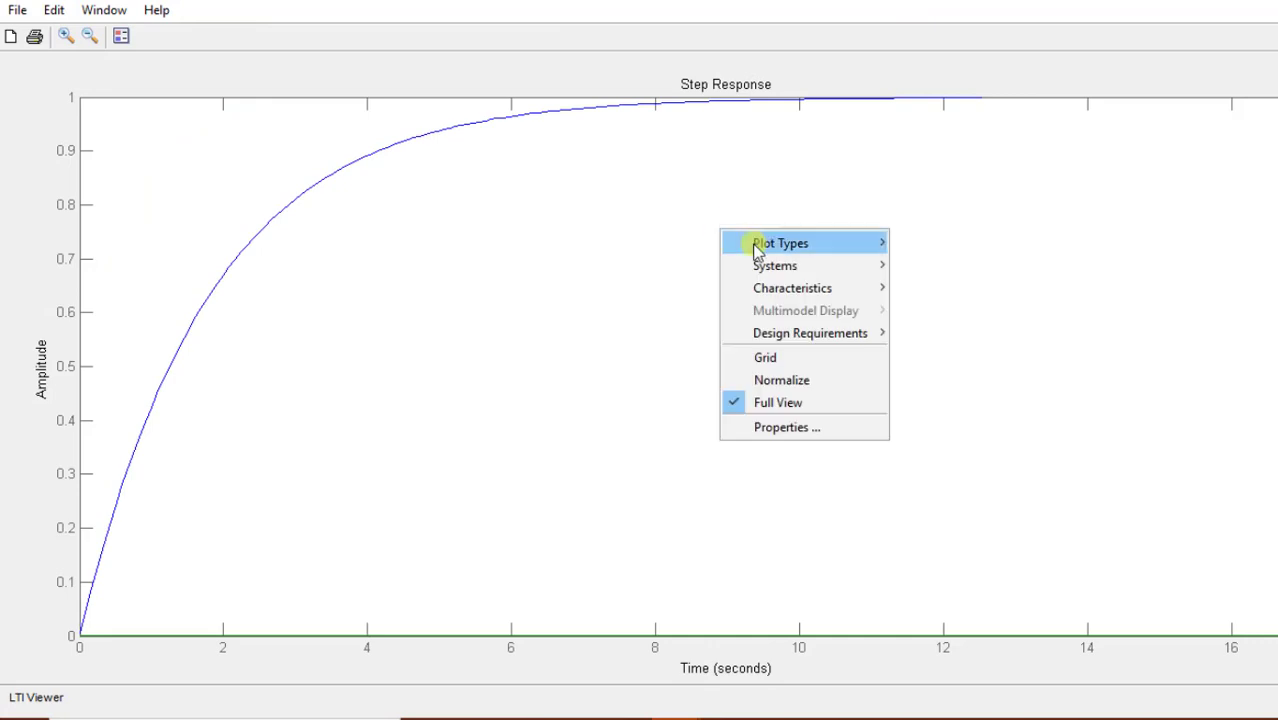
{"action": "mouse_move", "coordinate": [876, 268]}
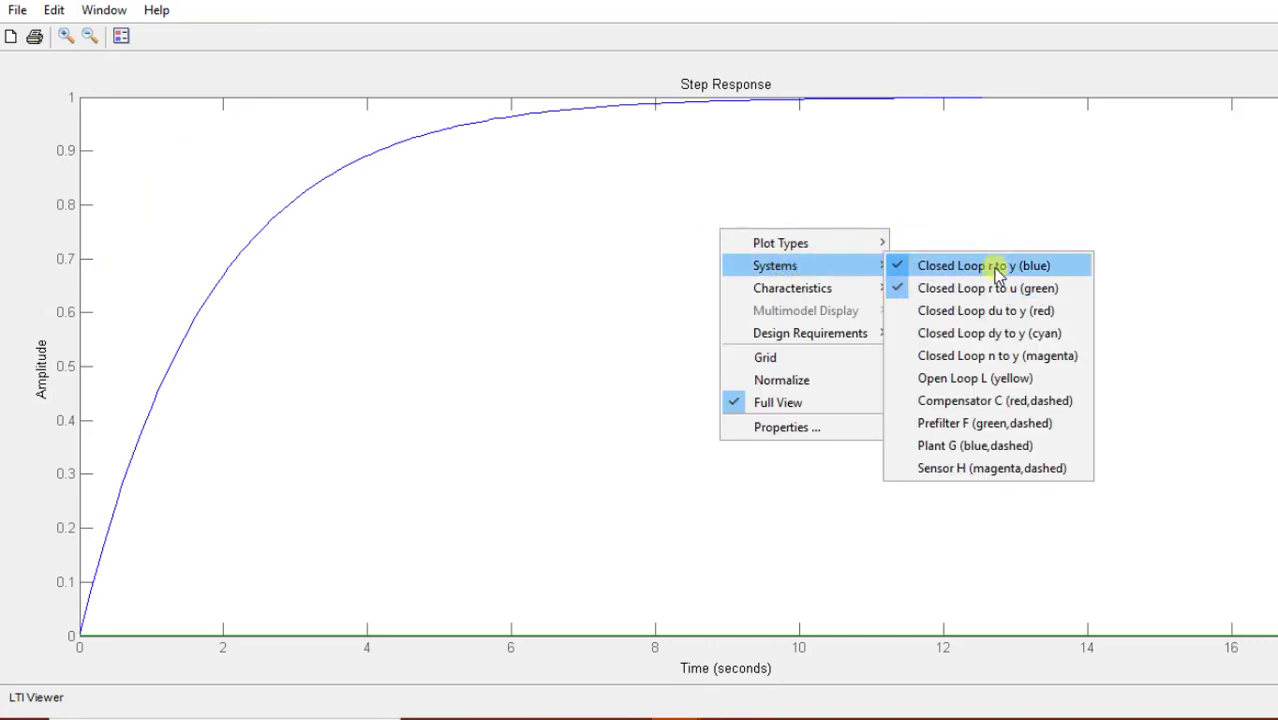
{"action": "left_click", "coordinate": [960, 288]}
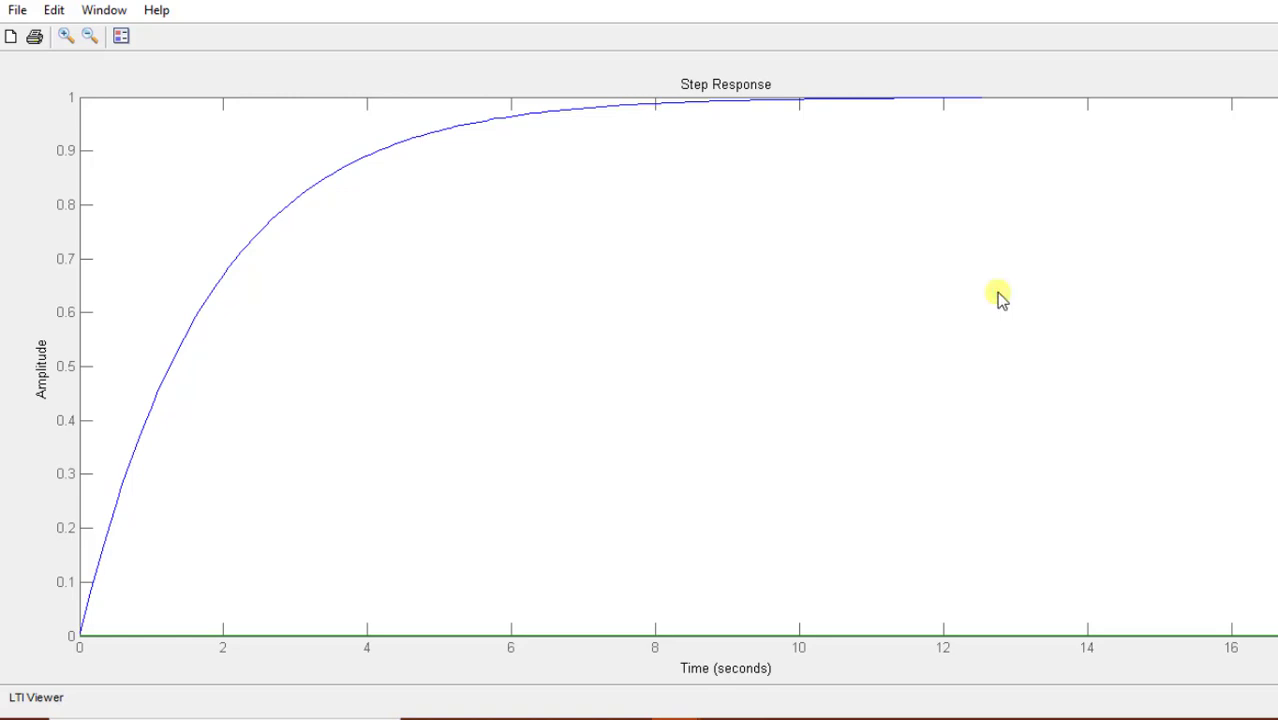
{"action": "right_click", "coordinate": [637, 250]}
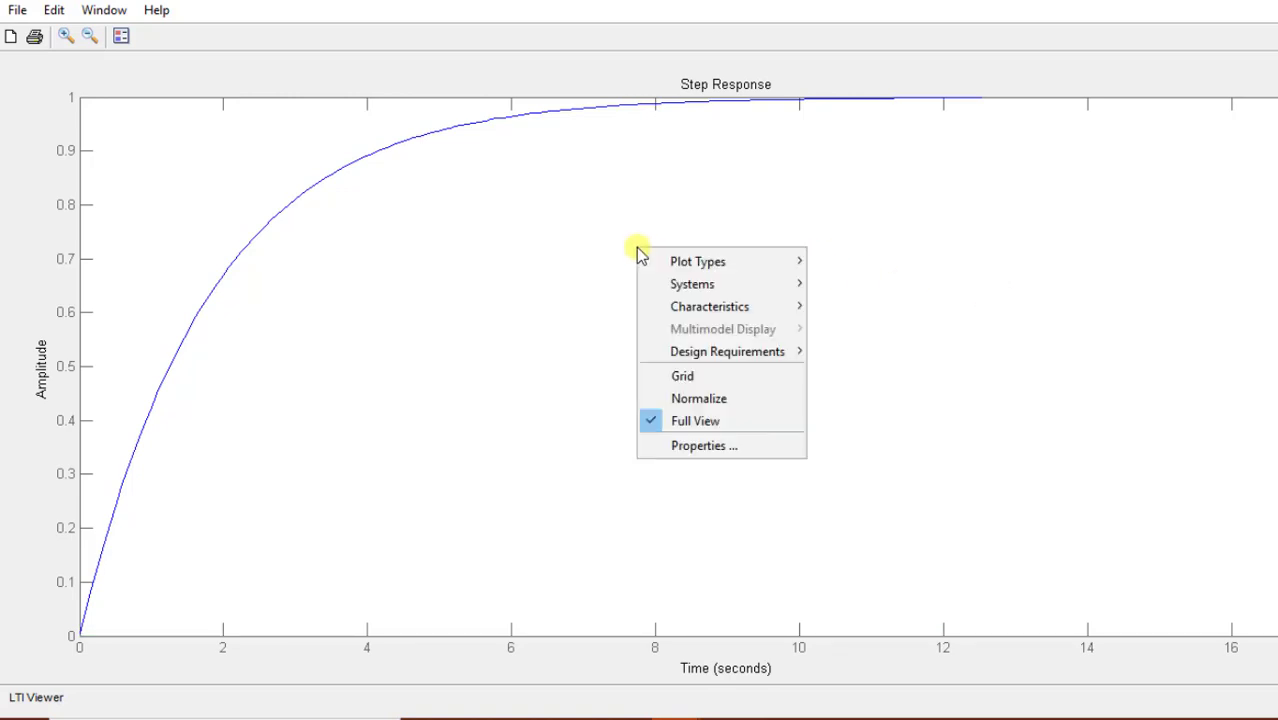
{"action": "mouse_move", "coordinate": [703, 288]}
{"action": "mouse_move", "coordinate": [775, 306]}
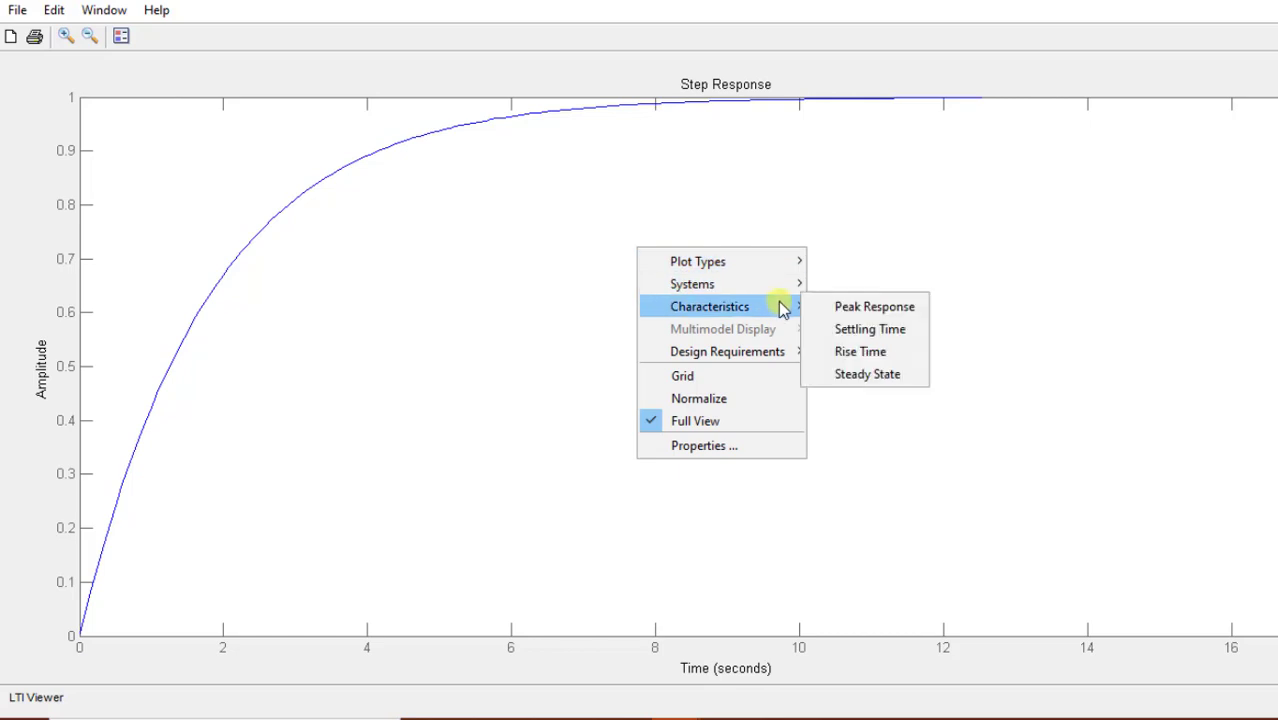
{"action": "left_click", "coordinate": [862, 330]}
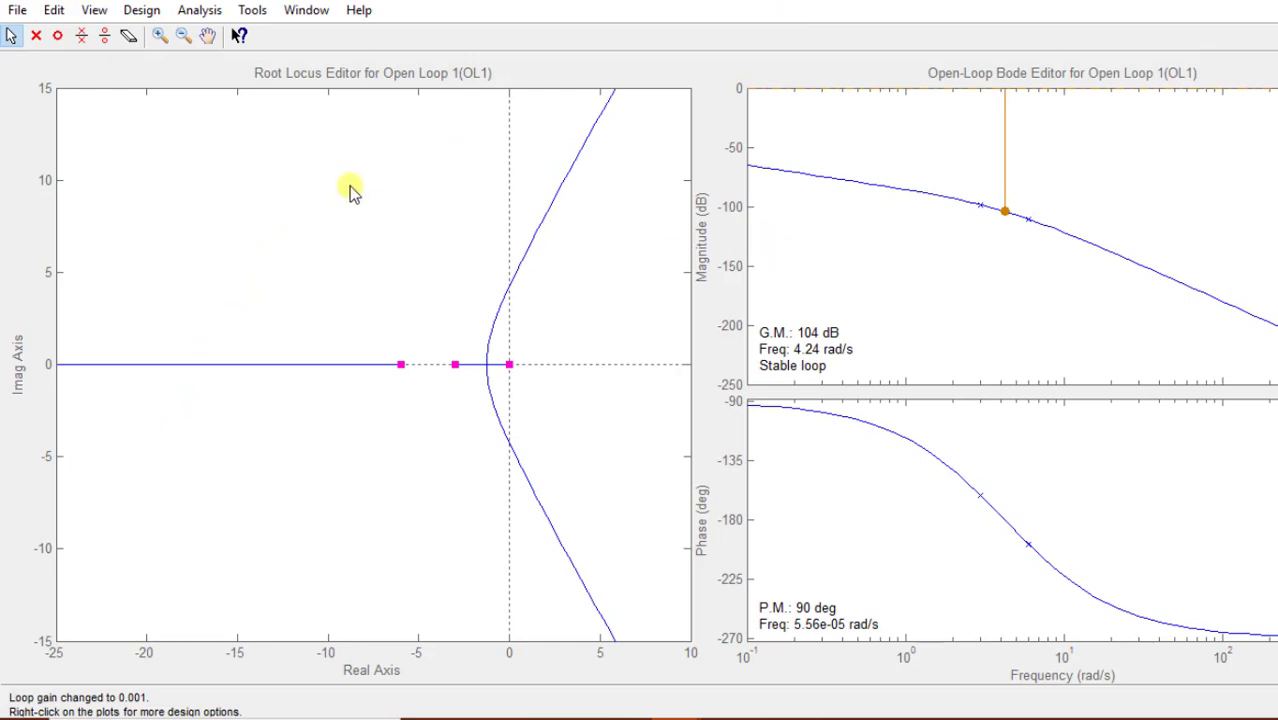
- Check the settling time in the prelab specification and add a root locus design requirement of settling time below 2 seconds
{"action": "right_click", "coordinate": [350, 190]}
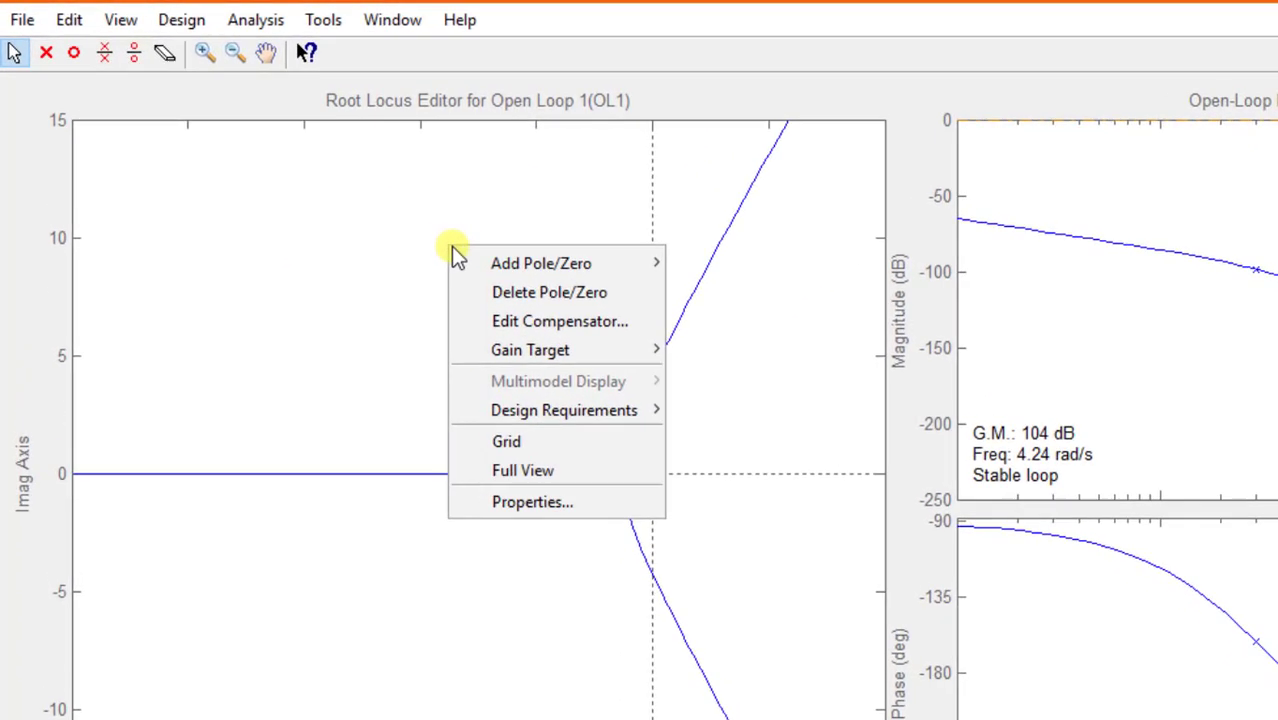
{"action": "mouse_move", "coordinate": [594, 417]}
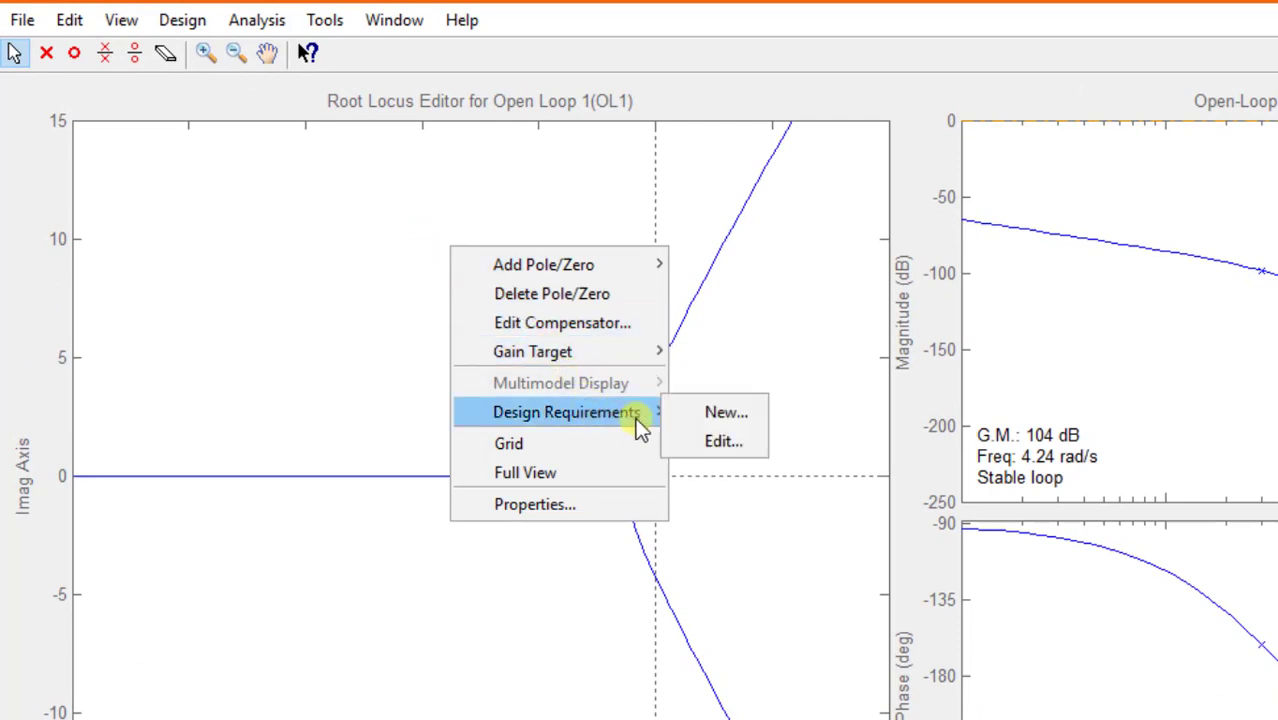
{"action": "left_click", "coordinate": [719, 415]}
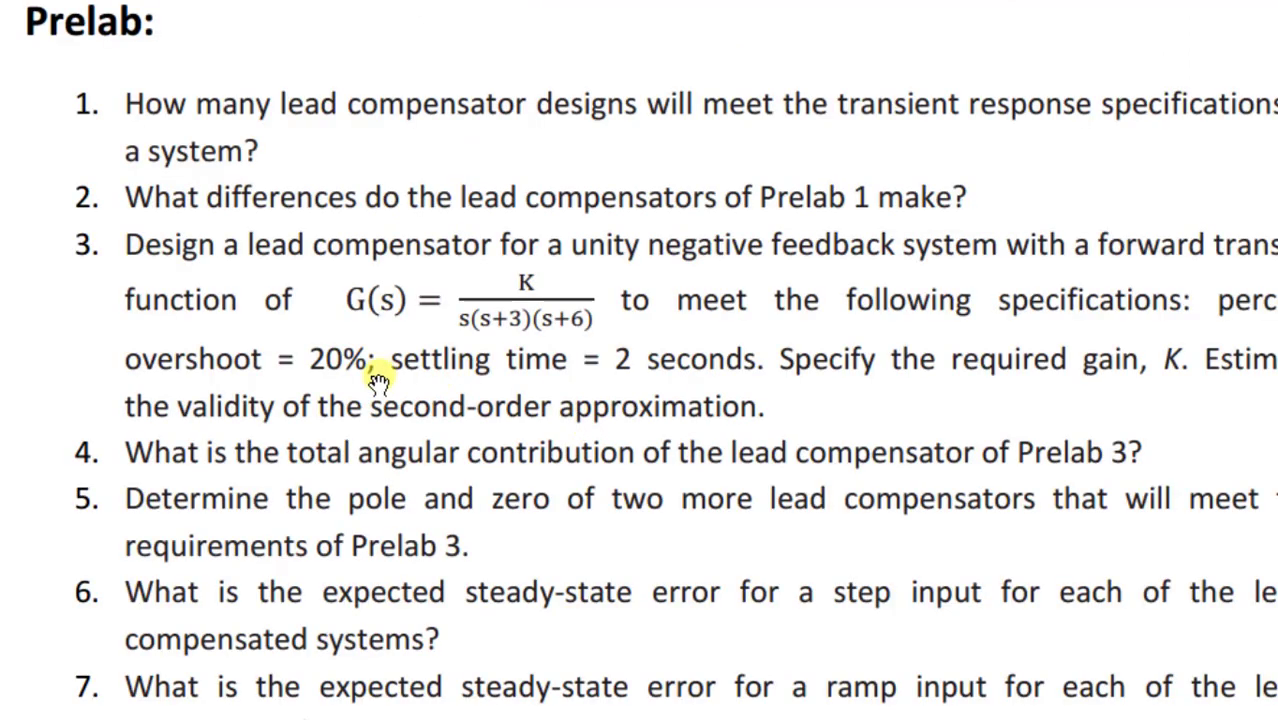
{"action": "left_click_drag", "start_coordinate": [395, 360], "coordinate": [774, 362]}
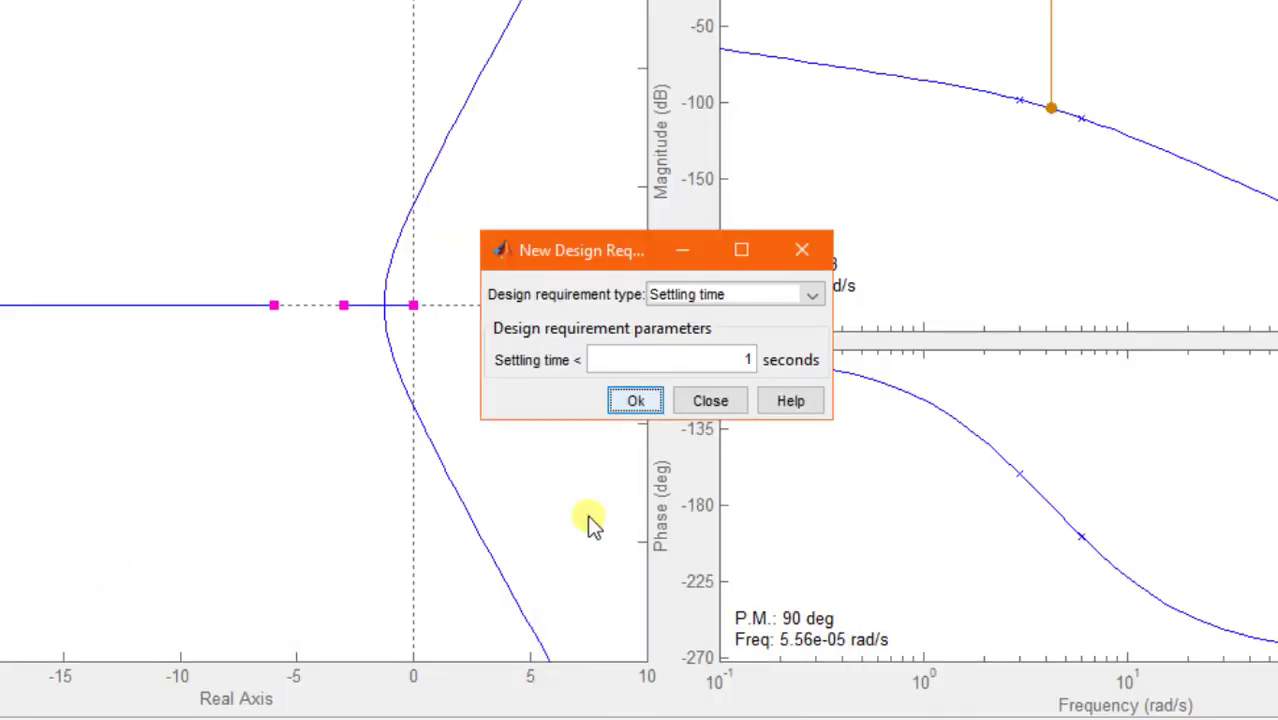
{"action": "left_click", "coordinate": [662, 362]}
{"action": "double_click", "coordinate": [662, 362]}
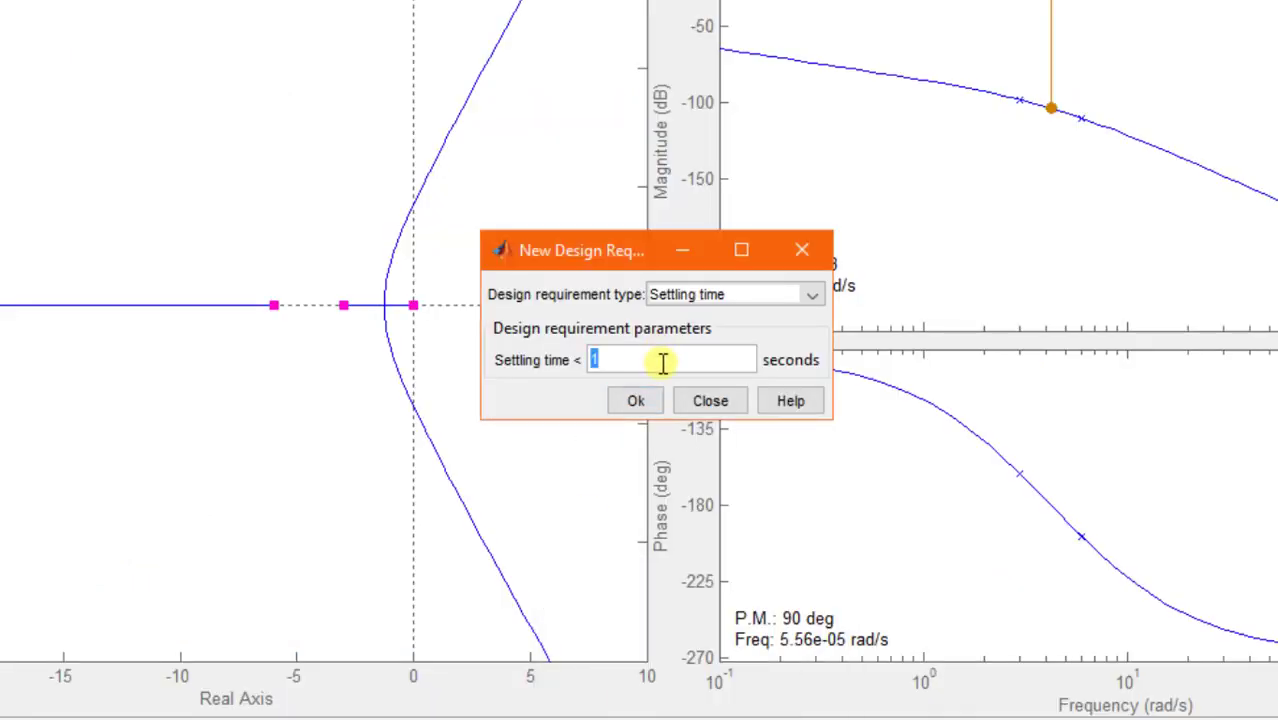
{"action": "type", "text": "2"}
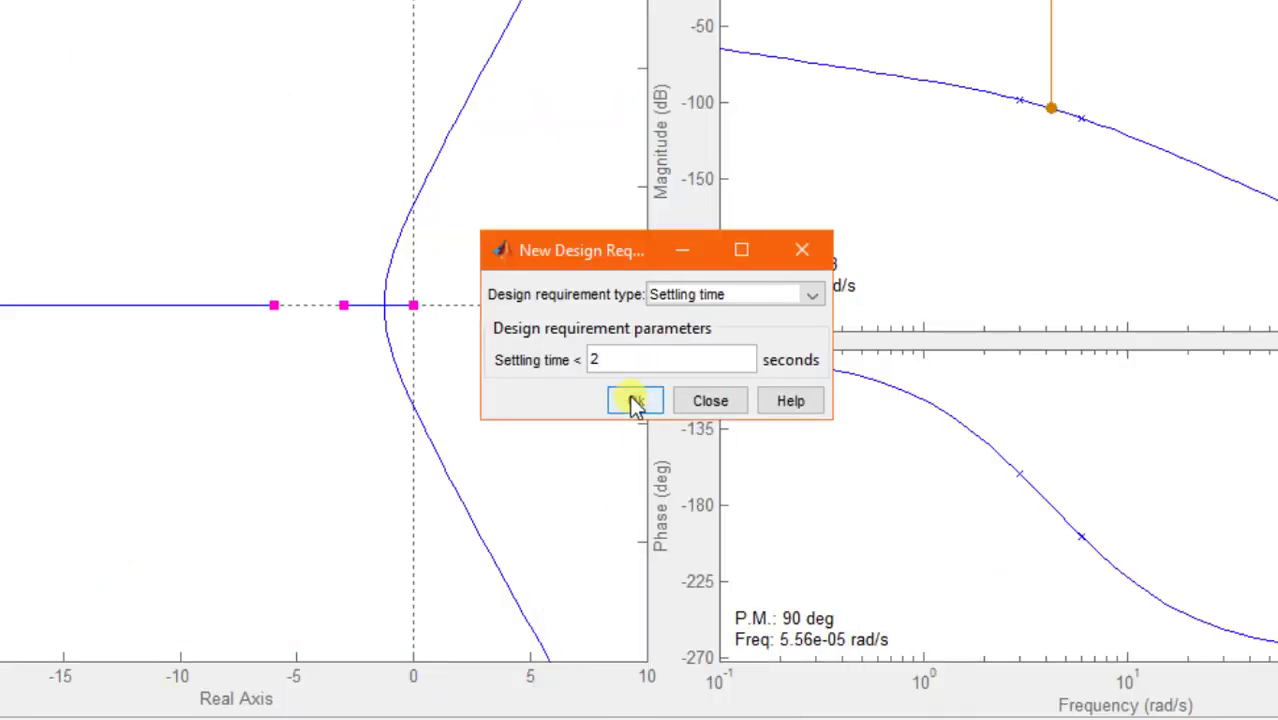
{"action": "left_click", "coordinate": [634, 401]}
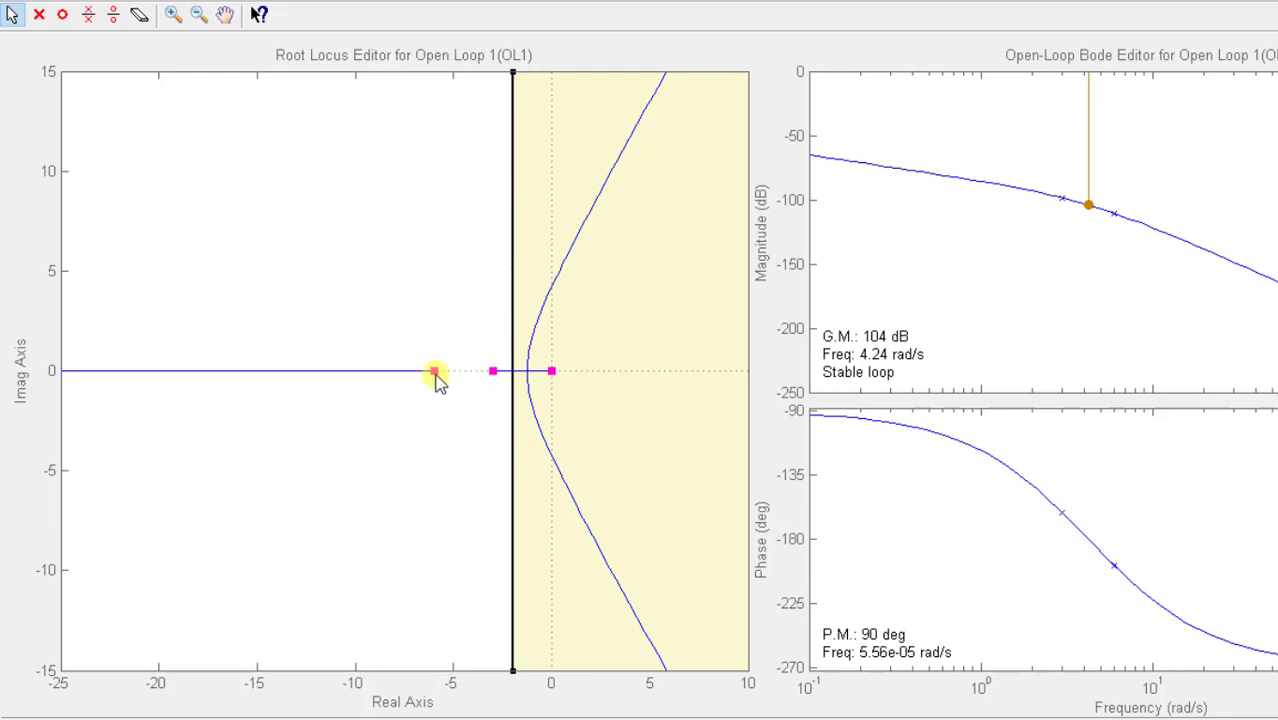
- Move the most negative closed-loop pole slightly beyond -6 so that the middle pole lies on the settling time boundary
{"action": "left_click_drag", "start_coordinate": [434, 372], "coordinate": [427, 372]}
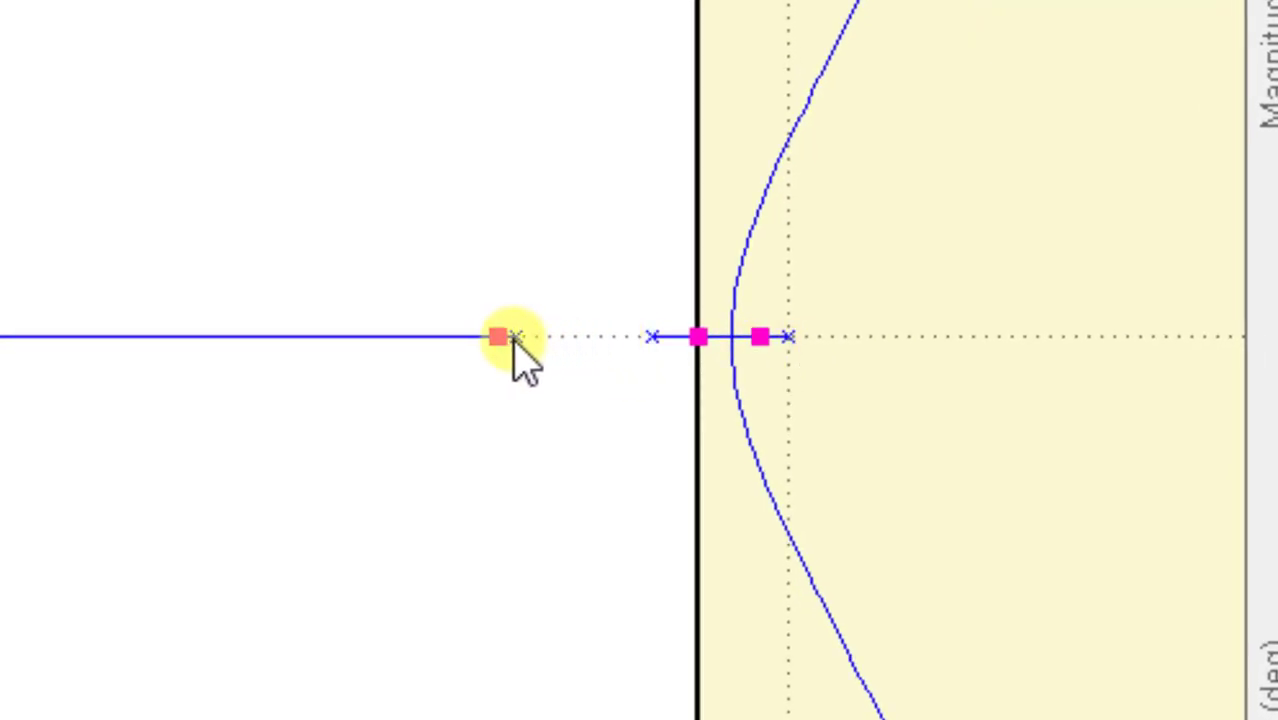
- Slide the most negative closed-loop pole along the real axis toward -6 and out to about -10 to explore the settling time limit
{"action": "left_click_drag", "start_coordinate": [512, 338], "coordinate": [551, 338]}
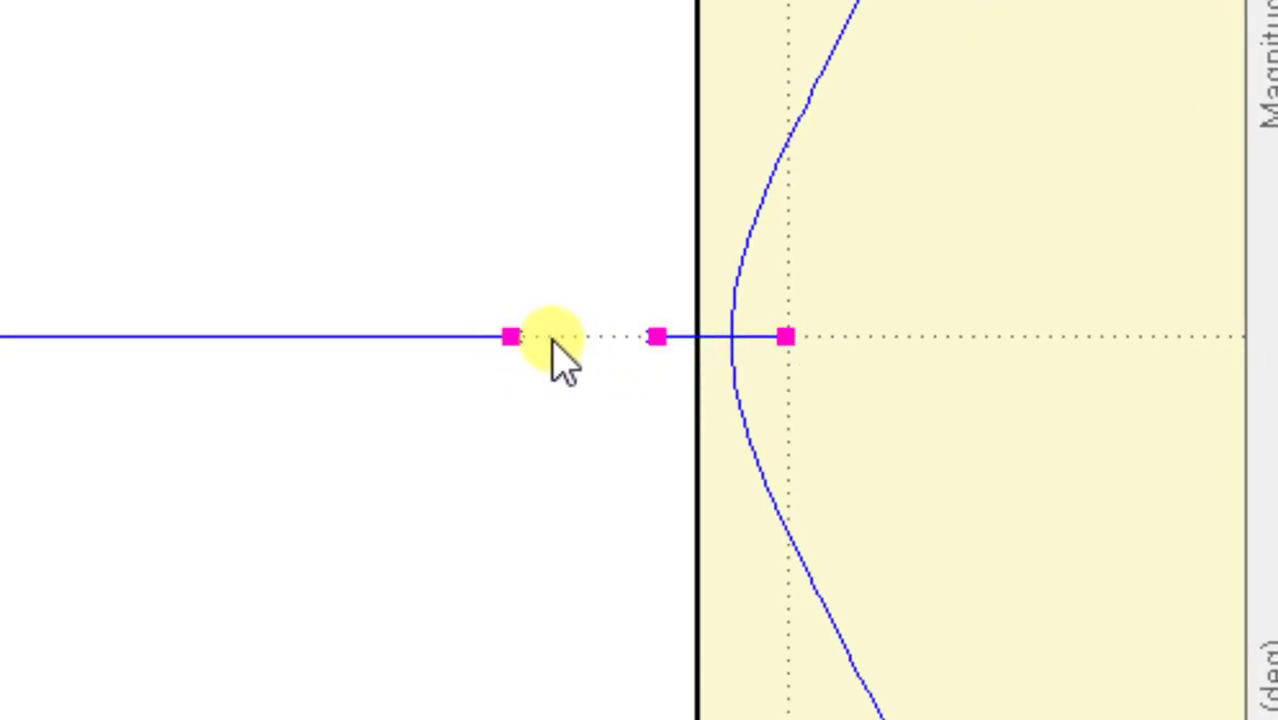
{"action": "left_click", "coordinate": [457, 338]}
{"action": "left_click_drag", "start_coordinate": [457, 336], "coordinate": [154, 352]}
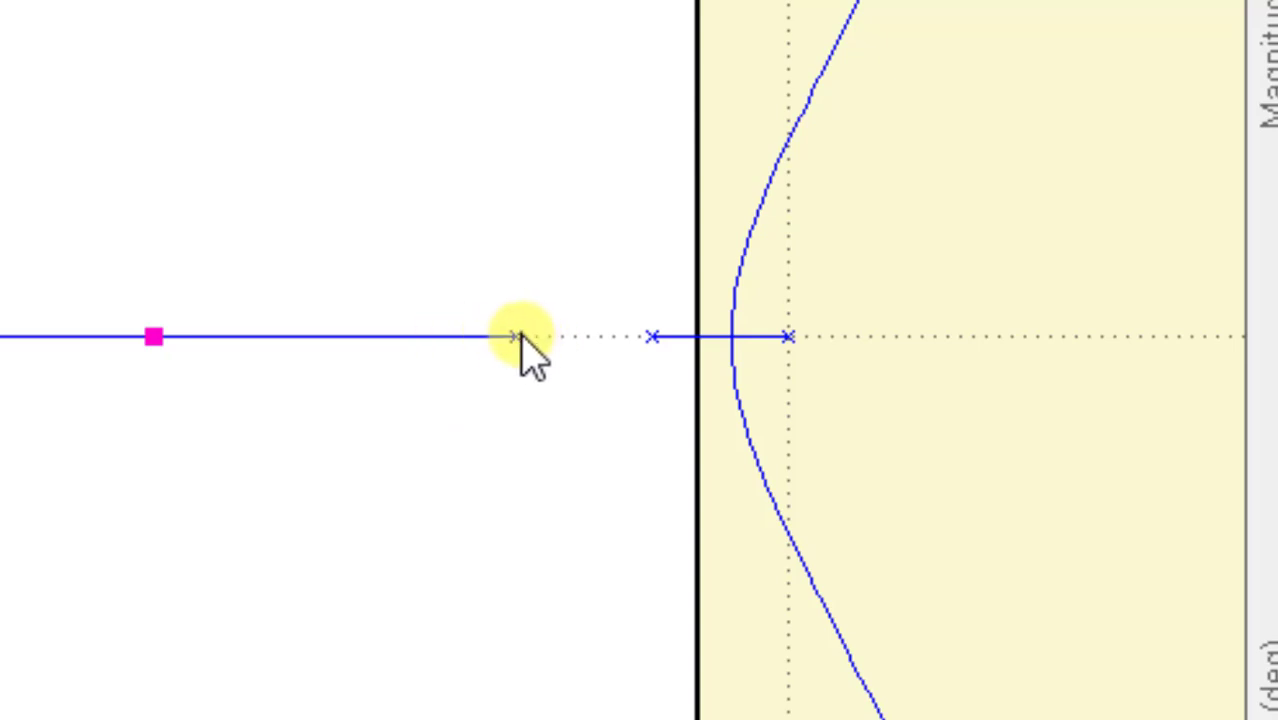
{"action": "mouse_move", "coordinate": [520, 337]}
{"action": "left_mouse_down"}
{"action": "mouse_move", "coordinate": [311, 331]}
{"action": "mouse_move", "coordinate": [322, 337]}
{"action": "left_mouse_up"}
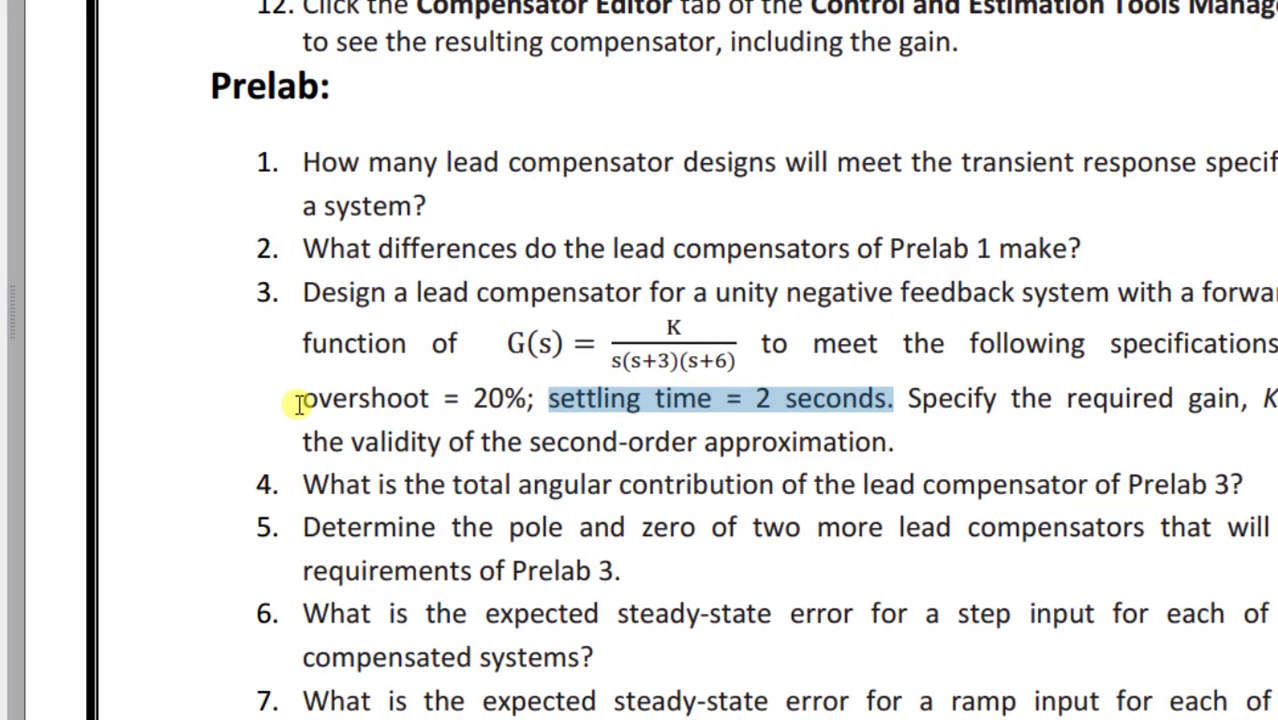
- Check the overshoot in the prelab specification and add a root locus design requirement of percent overshoot below 20
{"action": "left_click_drag", "start_coordinate": [300, 400], "coordinate": [527, 400]}
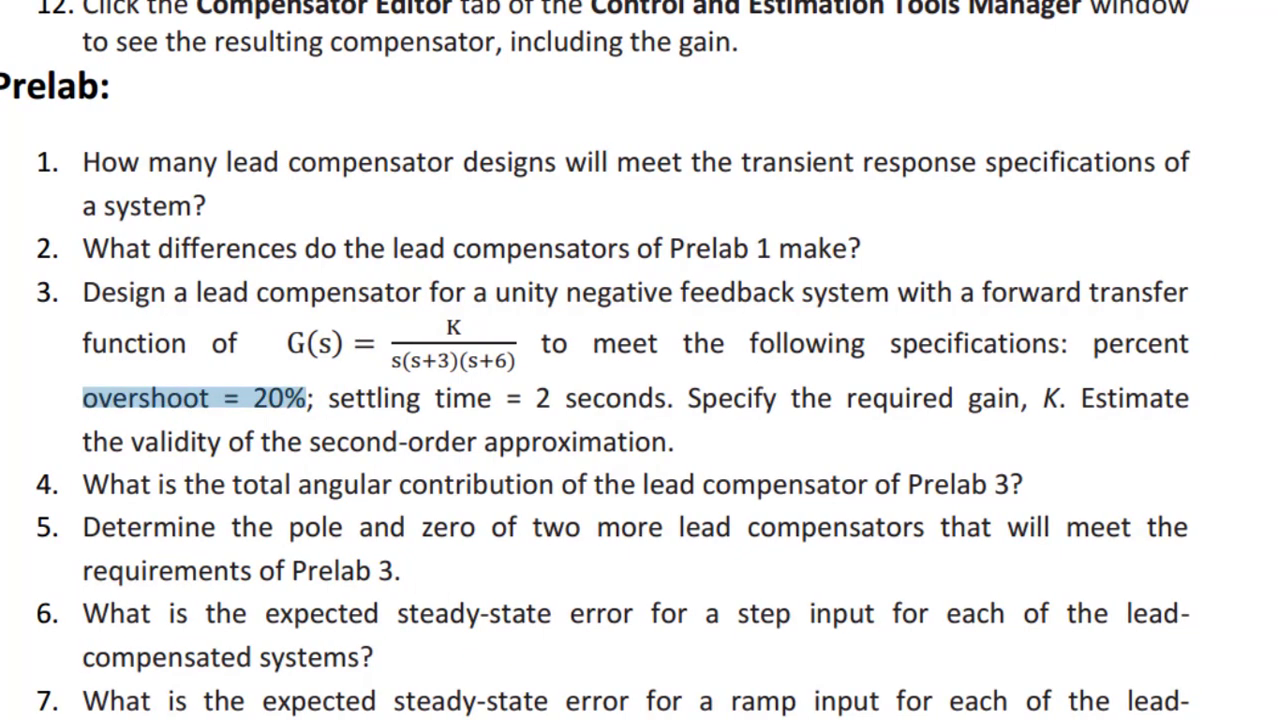
{"action": "left_click", "coordinate": [727, 703]}
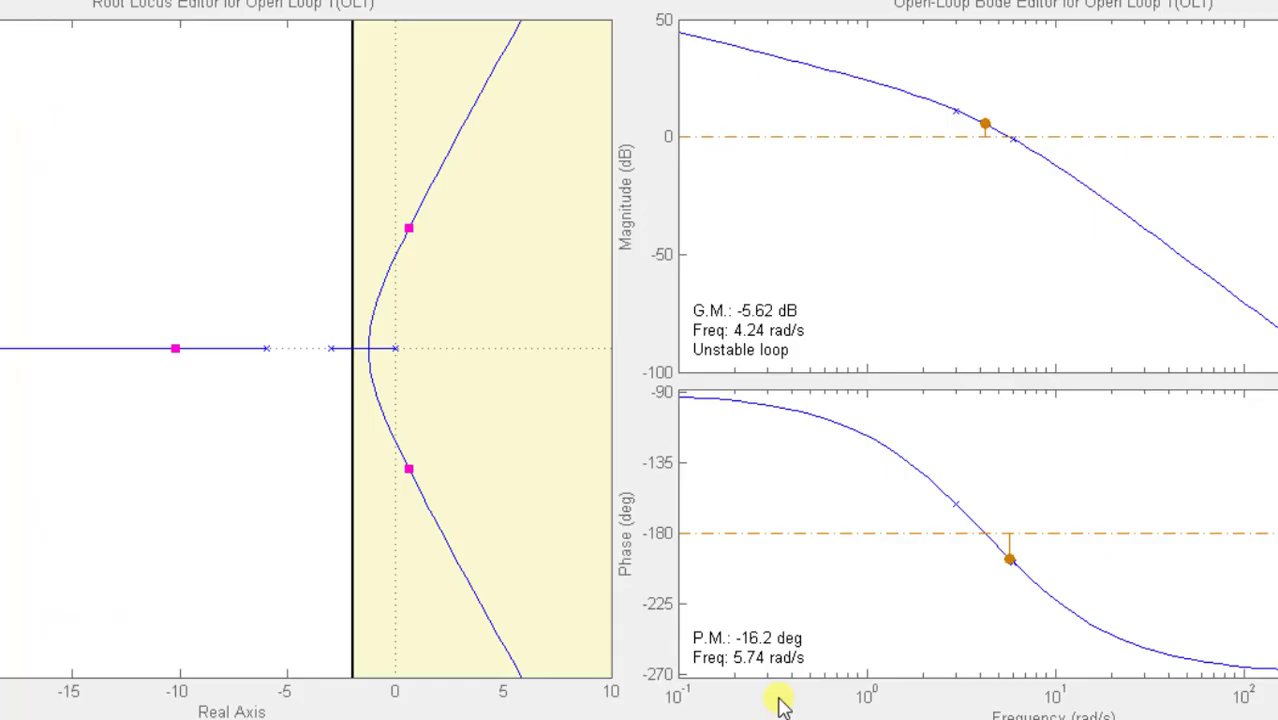
{"action": "right_click", "coordinate": [457, 257]}
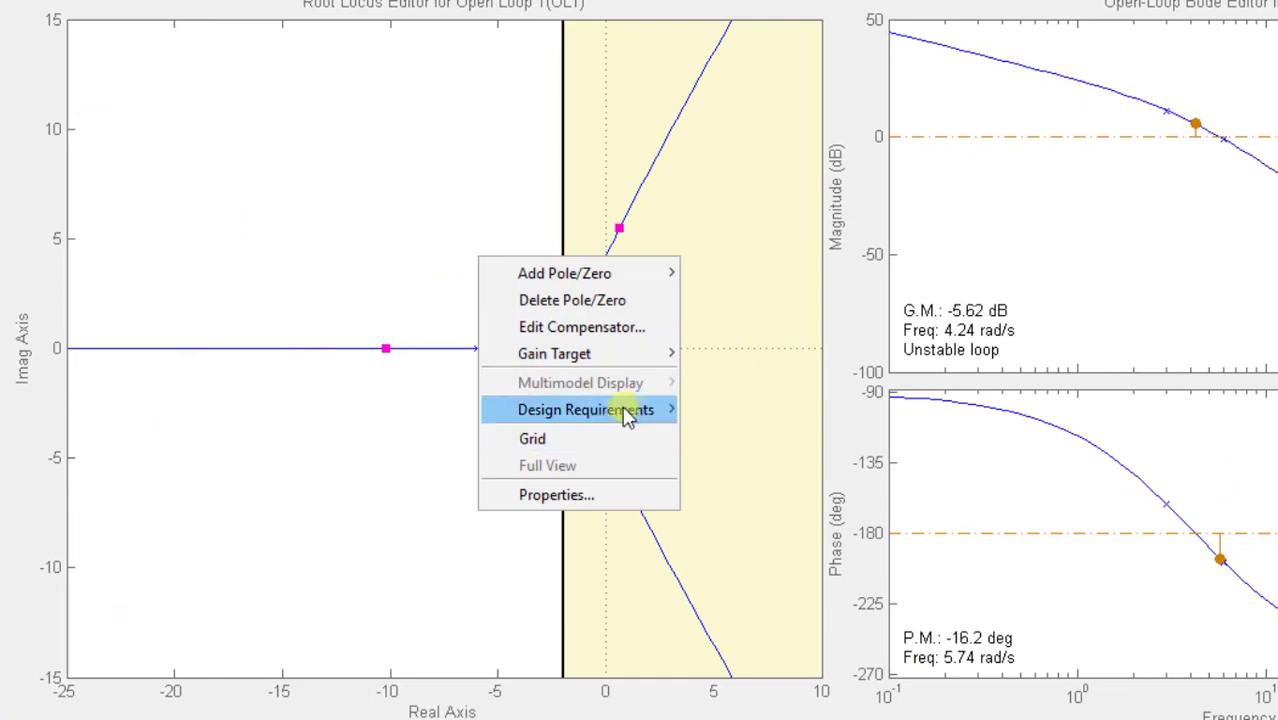
{"action": "mouse_move", "coordinate": [611, 415]}
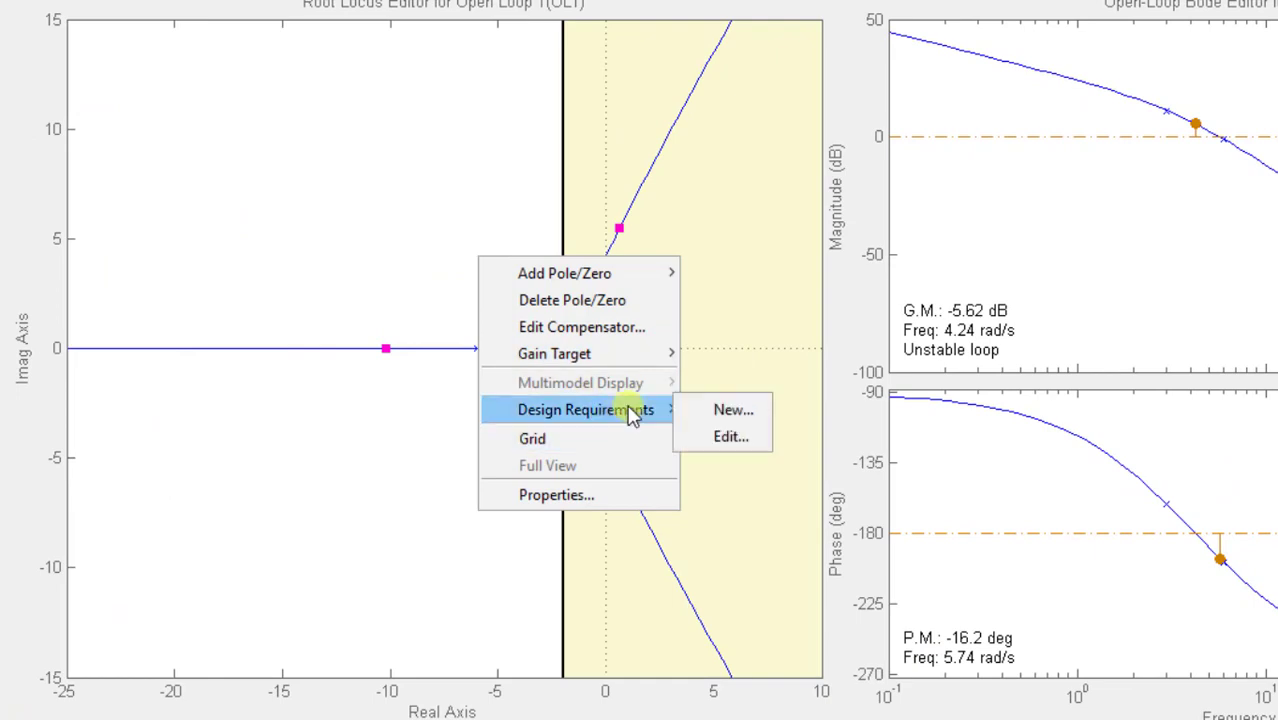
{"action": "left_click", "coordinate": [735, 414]}
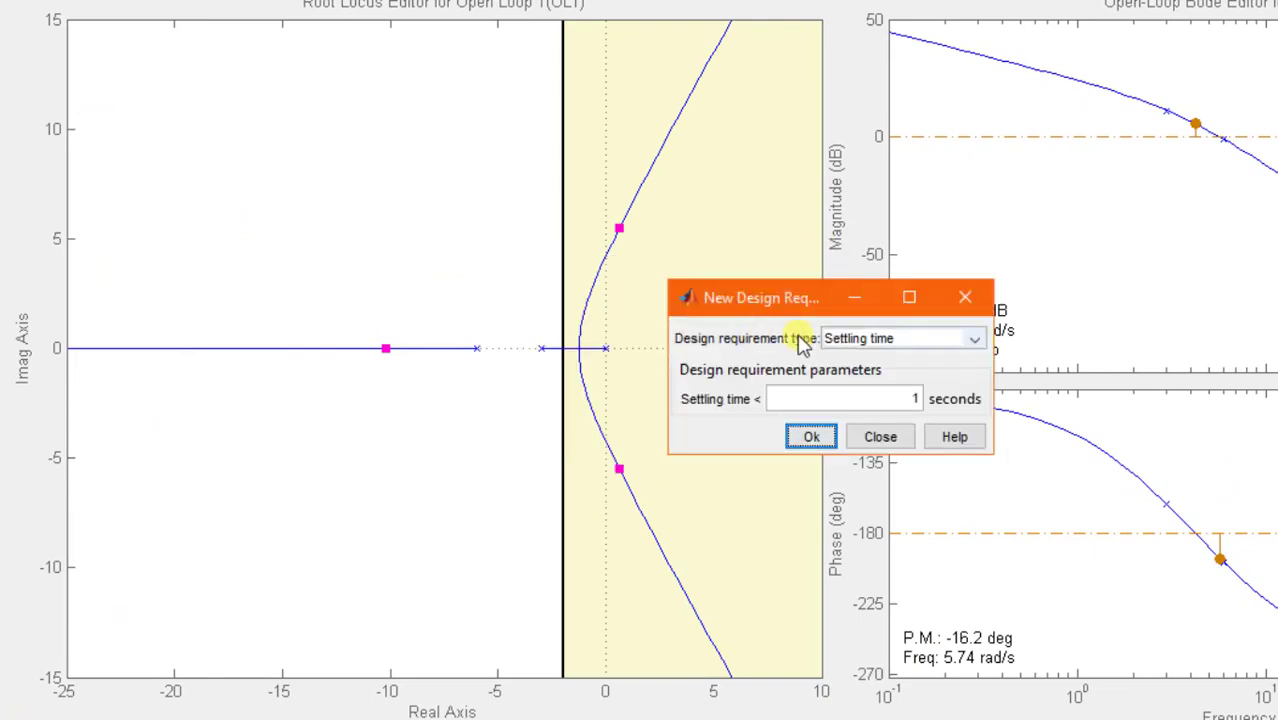
{"action": "left_click", "coordinate": [914, 339]}
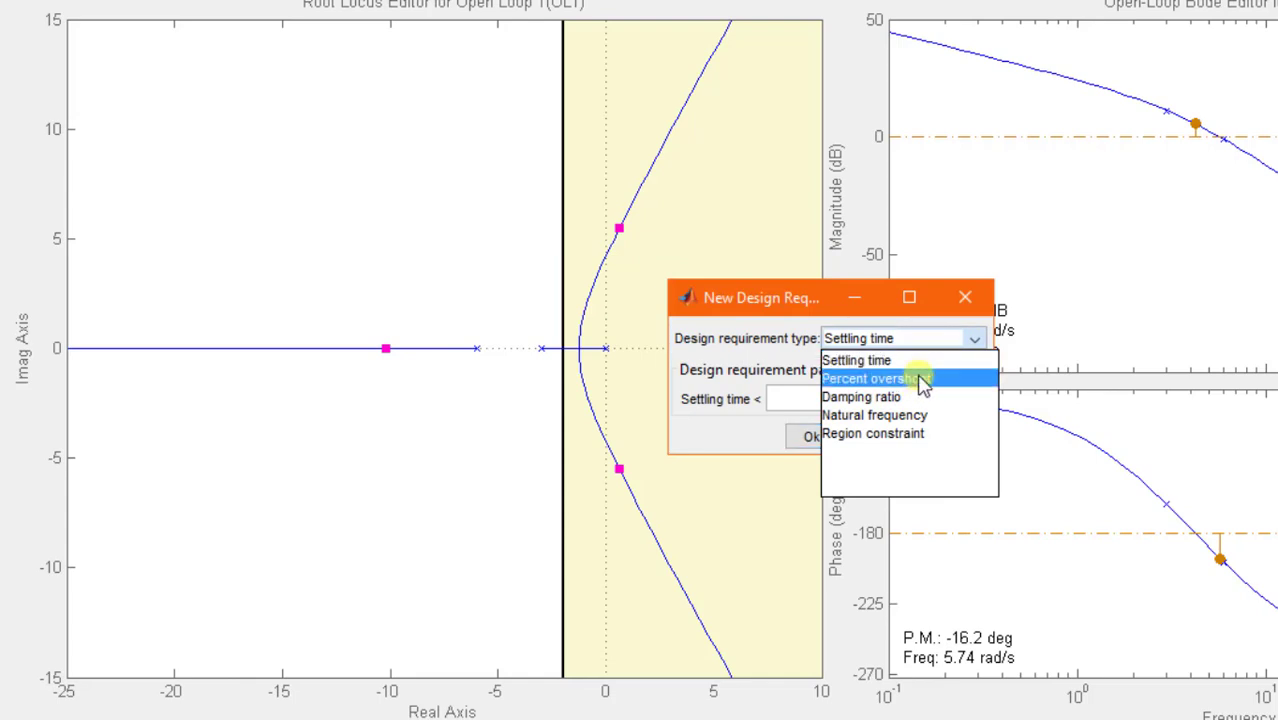
{"action": "left_click", "coordinate": [924, 386]}
{"action": "double_click", "coordinate": [928, 401]}
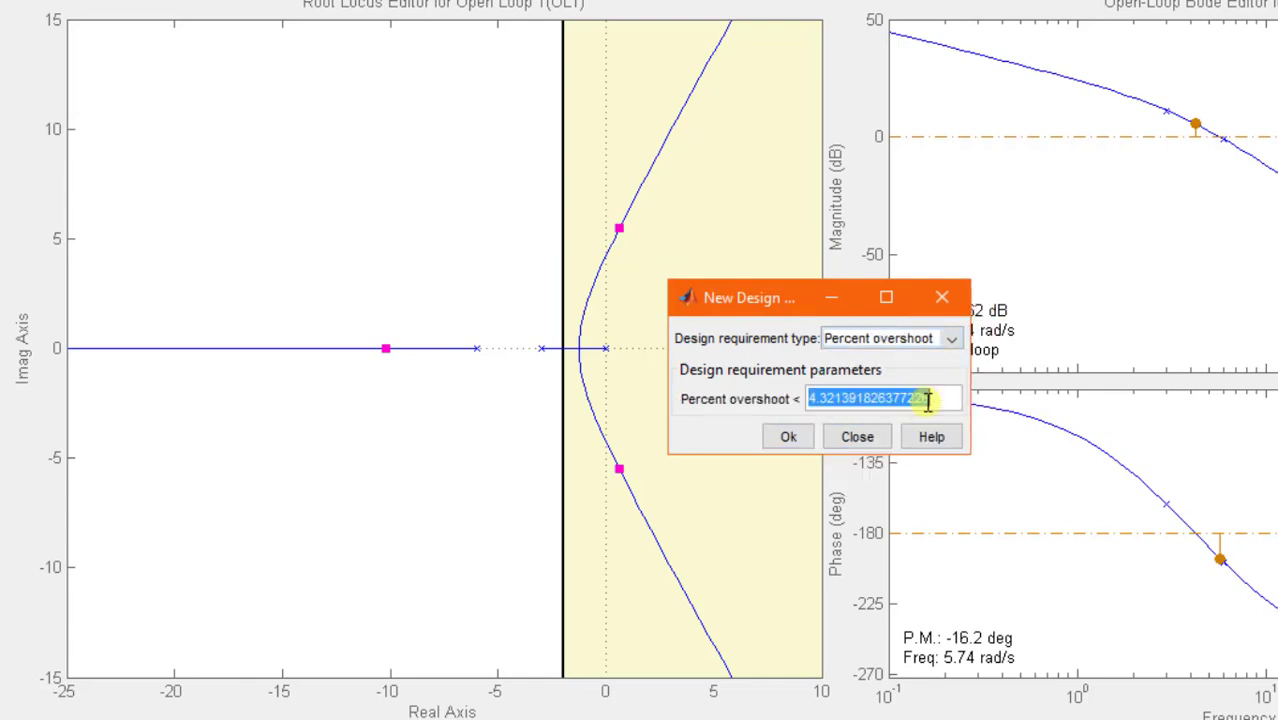
{"action": "type", "text": "20"}
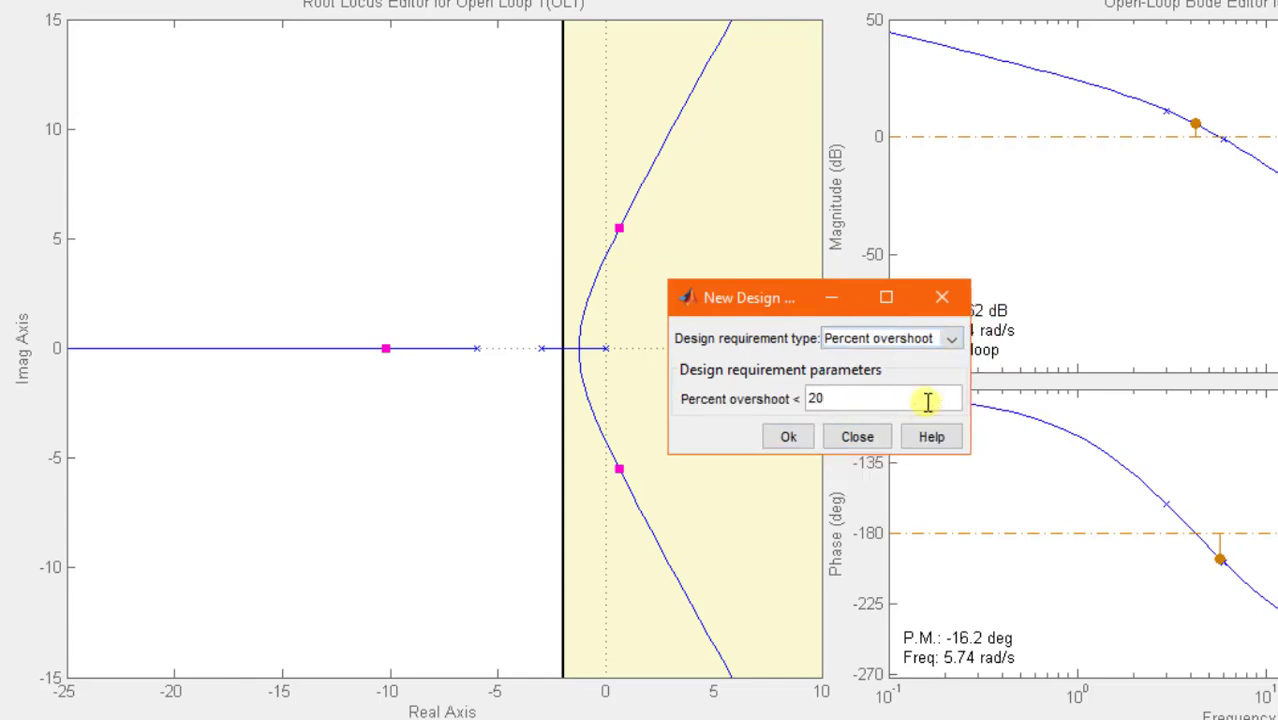
{"action": "left_click", "coordinate": [788, 437]}
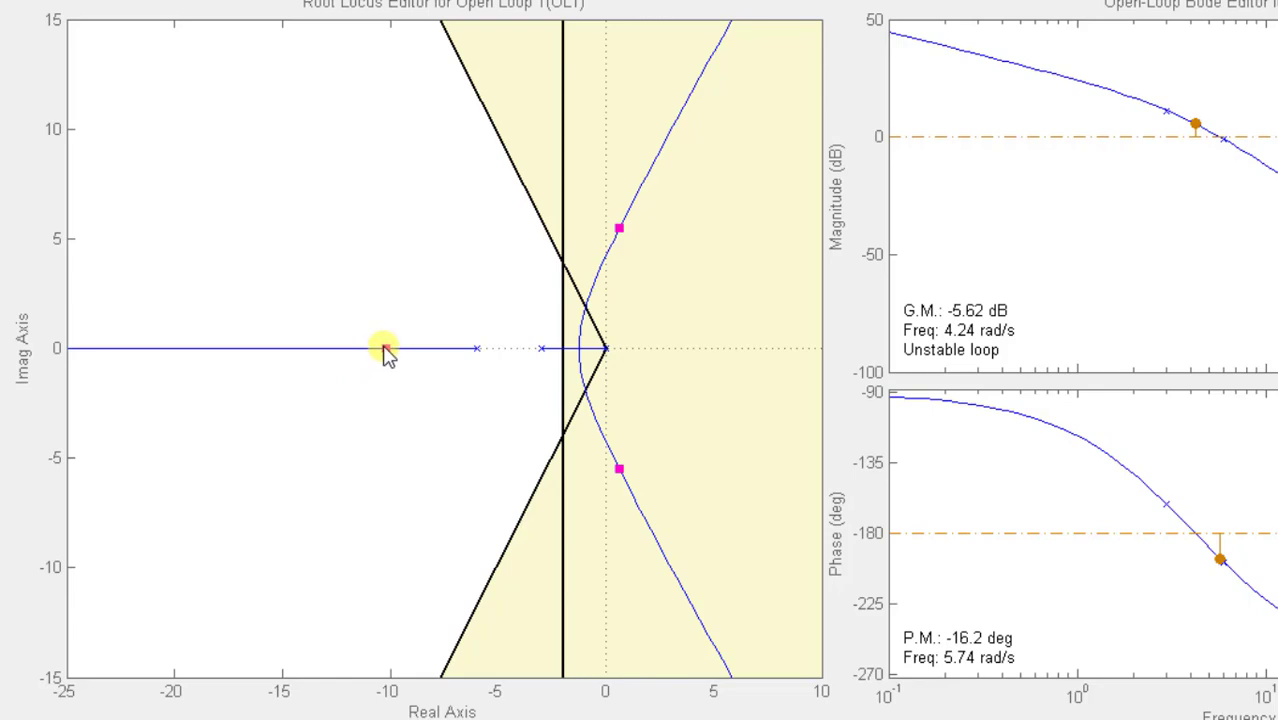
- Bring the complex closed-loop poles onto the 20% overshoot boundary, and end with the real closed-loop pole at about -9
{"action": "left_click_drag", "start_coordinate": [386, 350], "coordinate": [453, 355]}
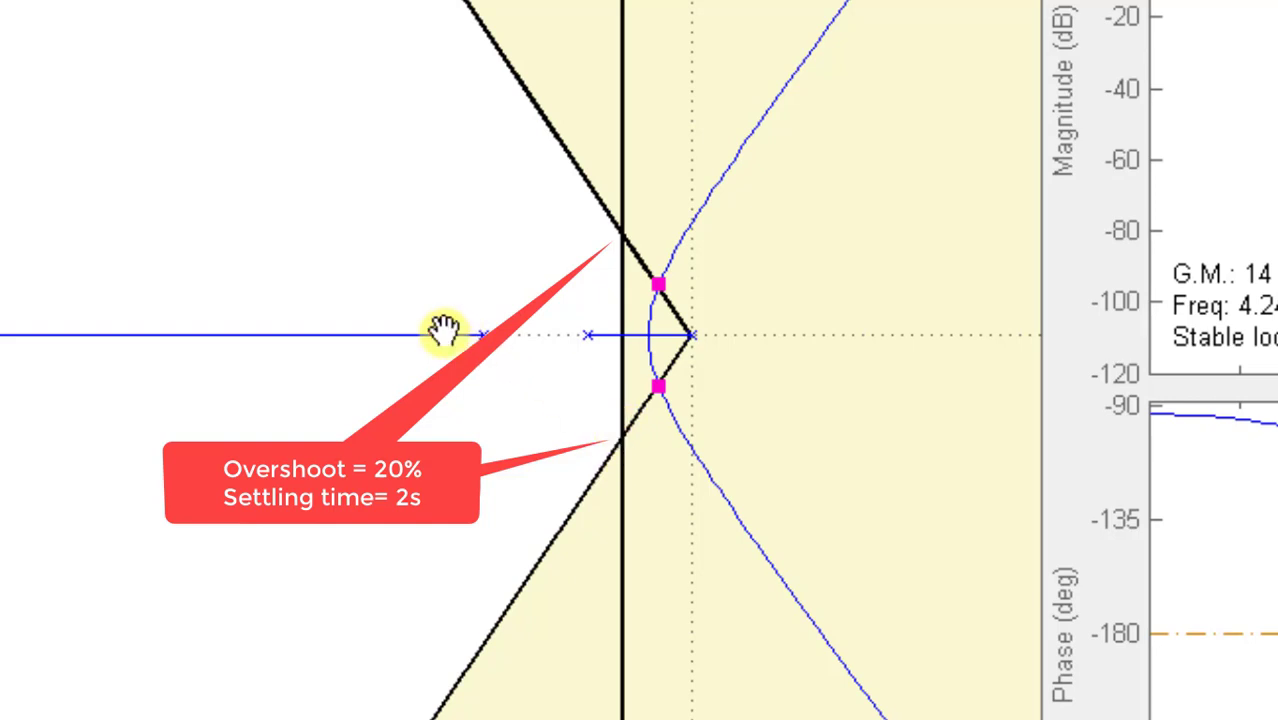
{"action": "mouse_move", "coordinate": [444, 334]}
{"action": "left_mouse_down"}
{"action": "mouse_move", "coordinate": [10, 334]}
{"action": "mouse_move", "coordinate": [530, 332]}
{"action": "mouse_move", "coordinate": [451, 334]}
{"action": "left_mouse_up"}
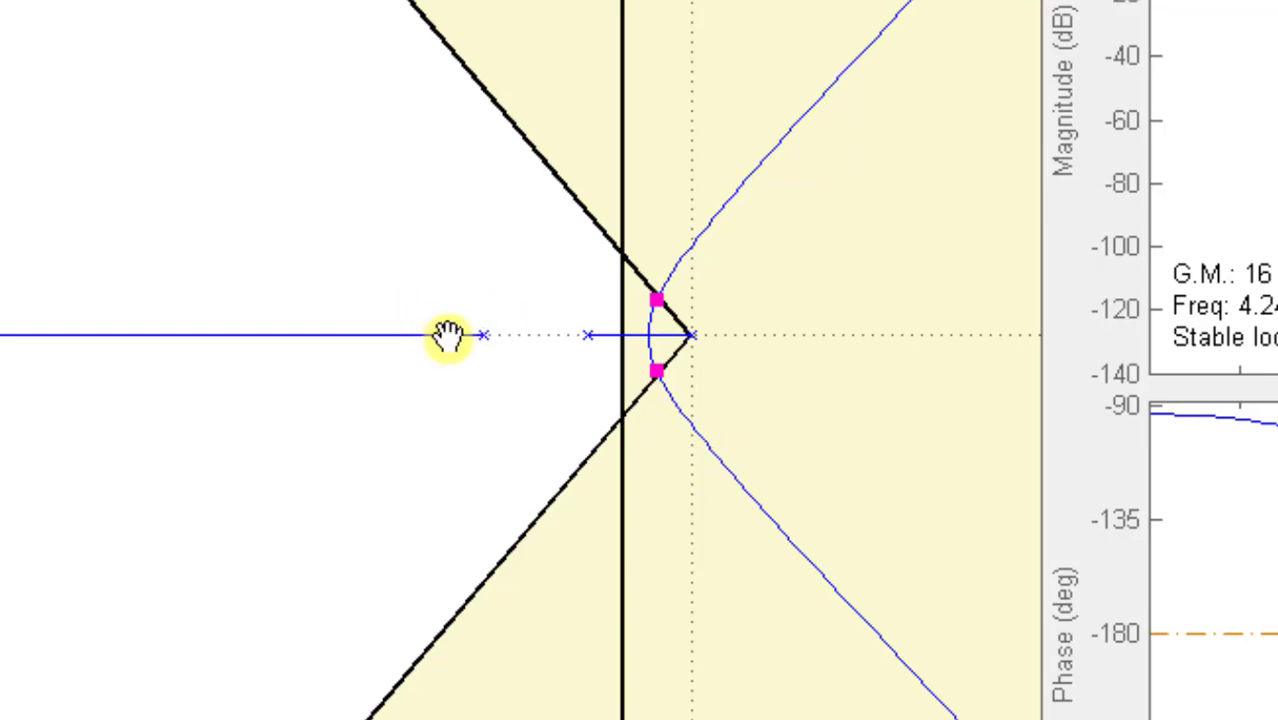
{"action": "left_click_drag", "start_coordinate": [450, 335], "coordinate": [405, 334]}
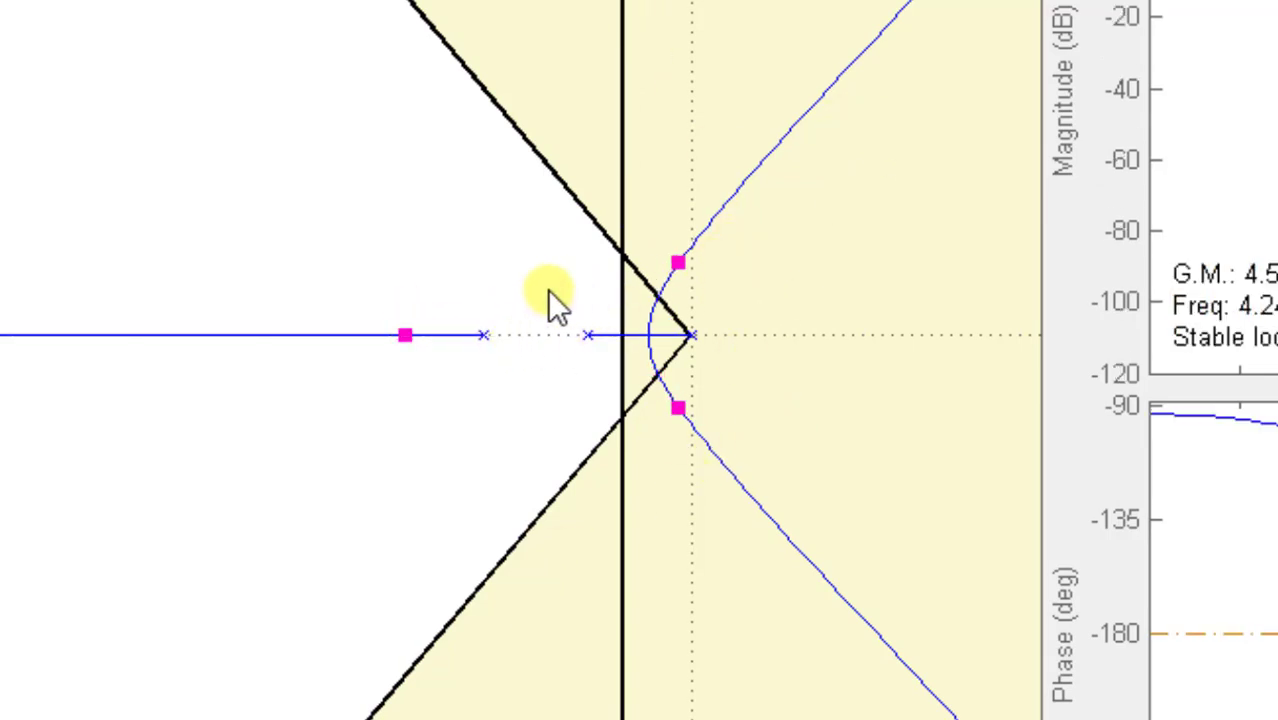
{"action": "mouse_move", "coordinate": [398, 335]}
{"action": "left_mouse_down"}
{"action": "mouse_move", "coordinate": [476, 334]}
{"action": "mouse_move", "coordinate": [369, 337]}
{"action": "mouse_move", "coordinate": [381, 337]}
{"action": "left_mouse_up"}
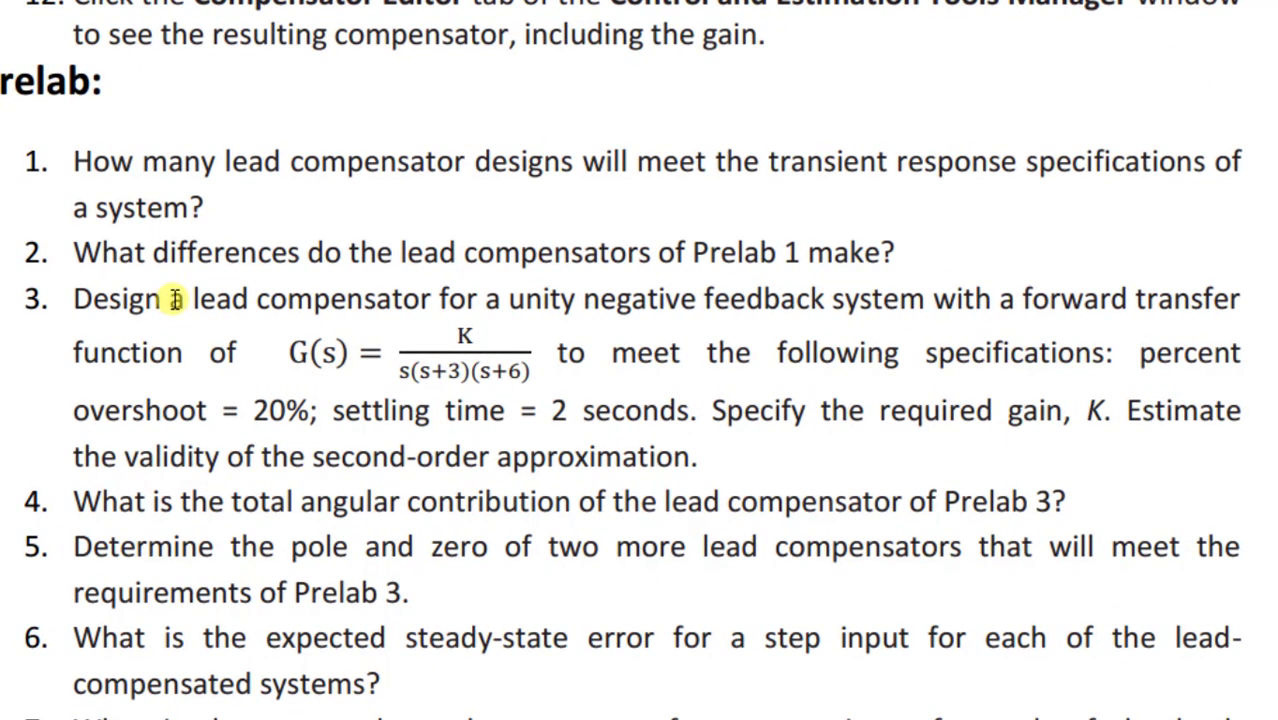
- Highlight the lead compensator requirement in Prelab 3 and return to the SISO Design window
{"action": "left_click_drag", "start_coordinate": [190, 298], "coordinate": [424, 297]}
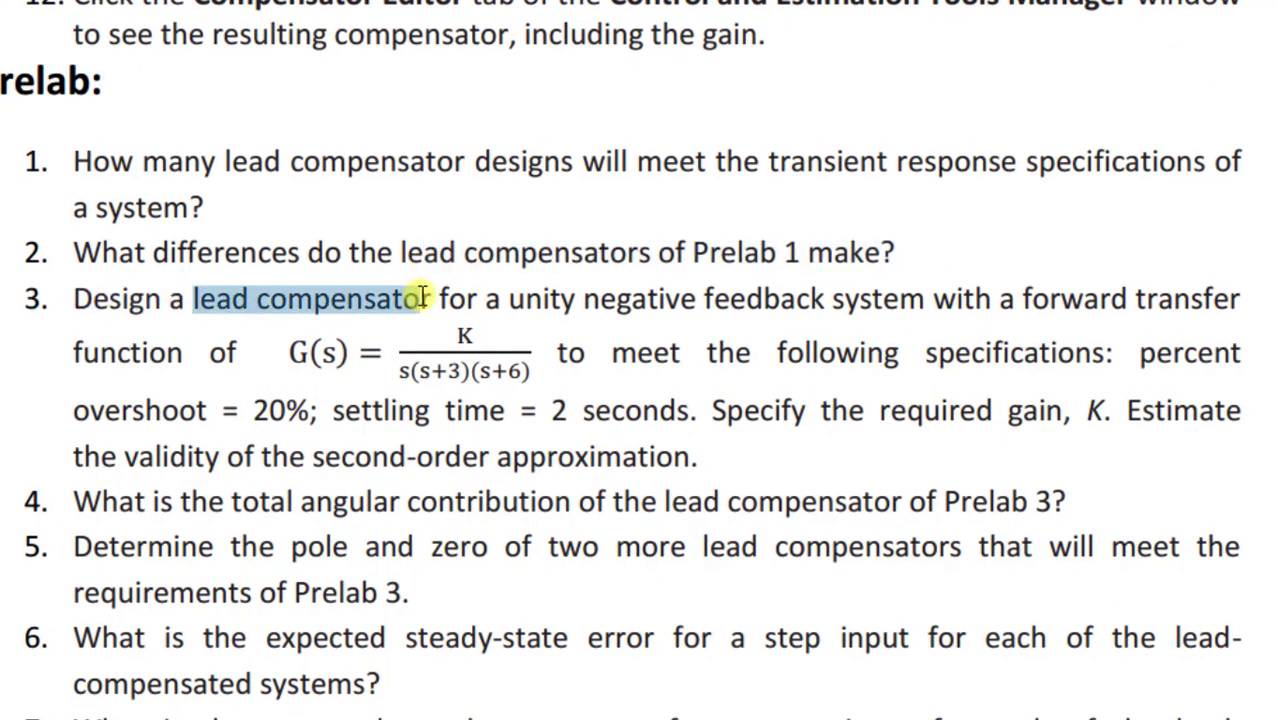
{"action": "left_click", "coordinate": [424, 297]}
{"action": "mouse_move", "coordinate": [567, 718]}
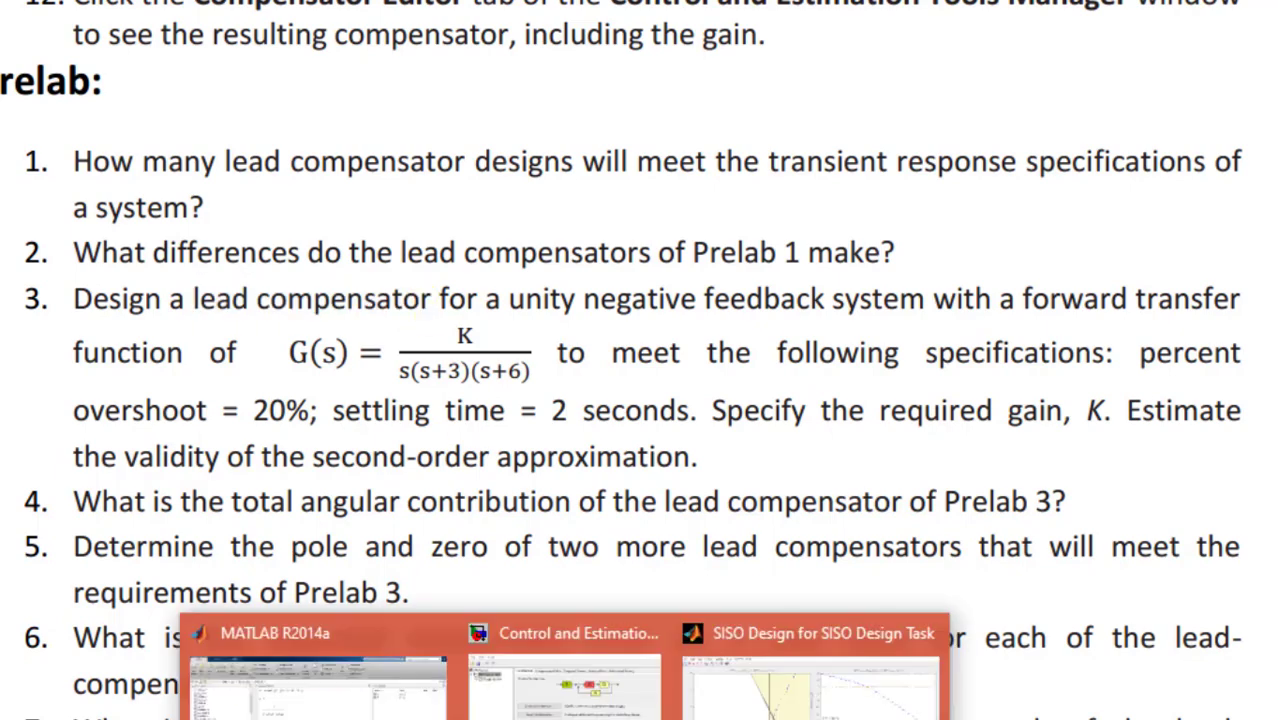
{"action": "left_click", "coordinate": [812, 682]}
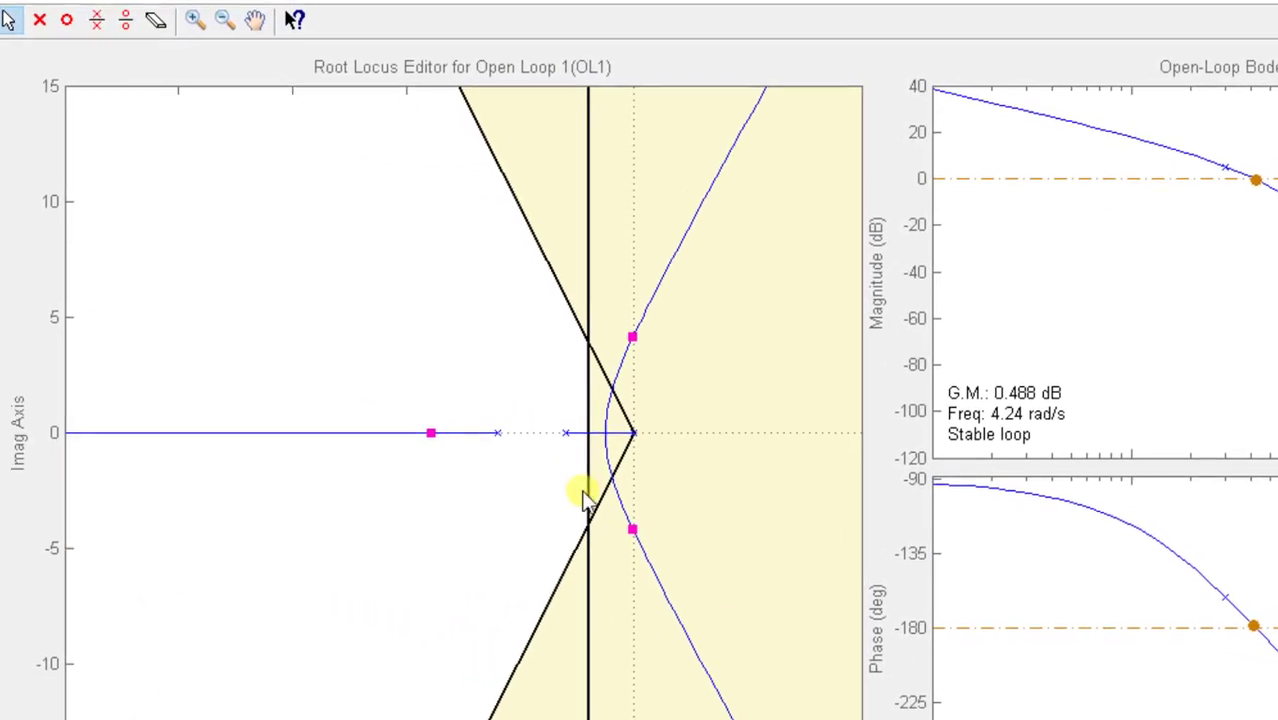
{"action": "left_click", "coordinate": [76, 24]}
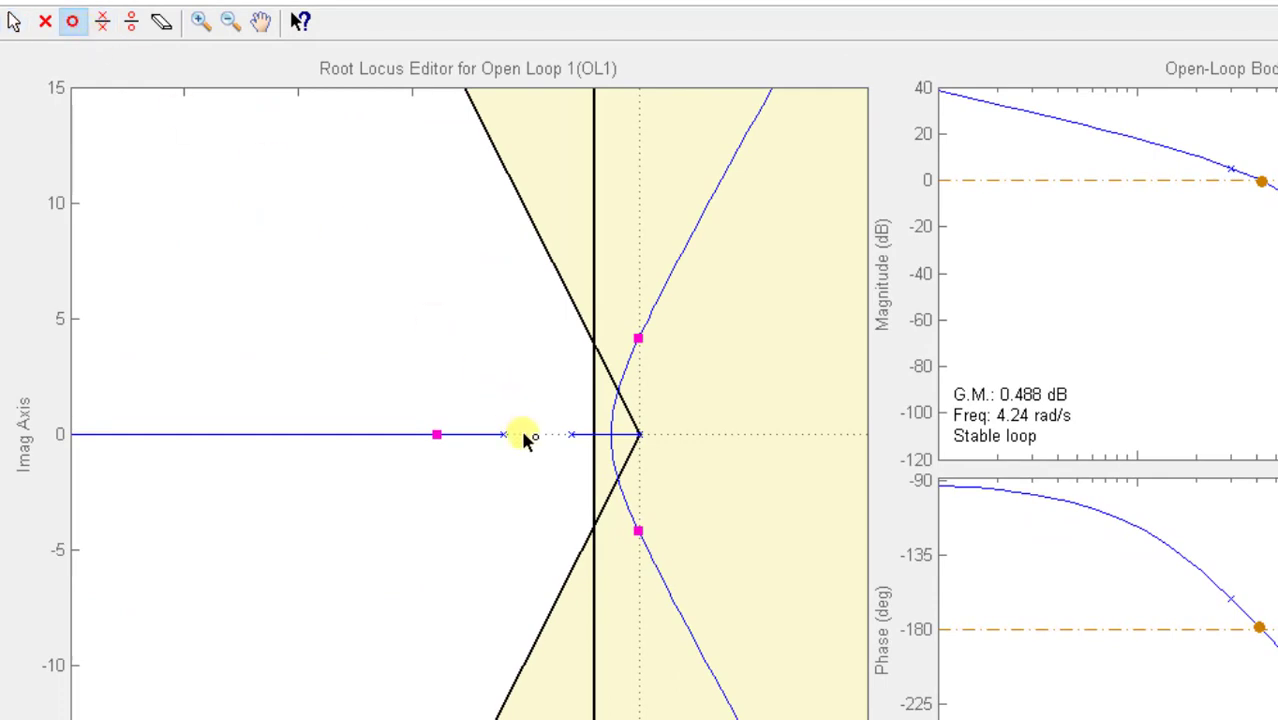
{"action": "left_click", "coordinate": [467, 436]}
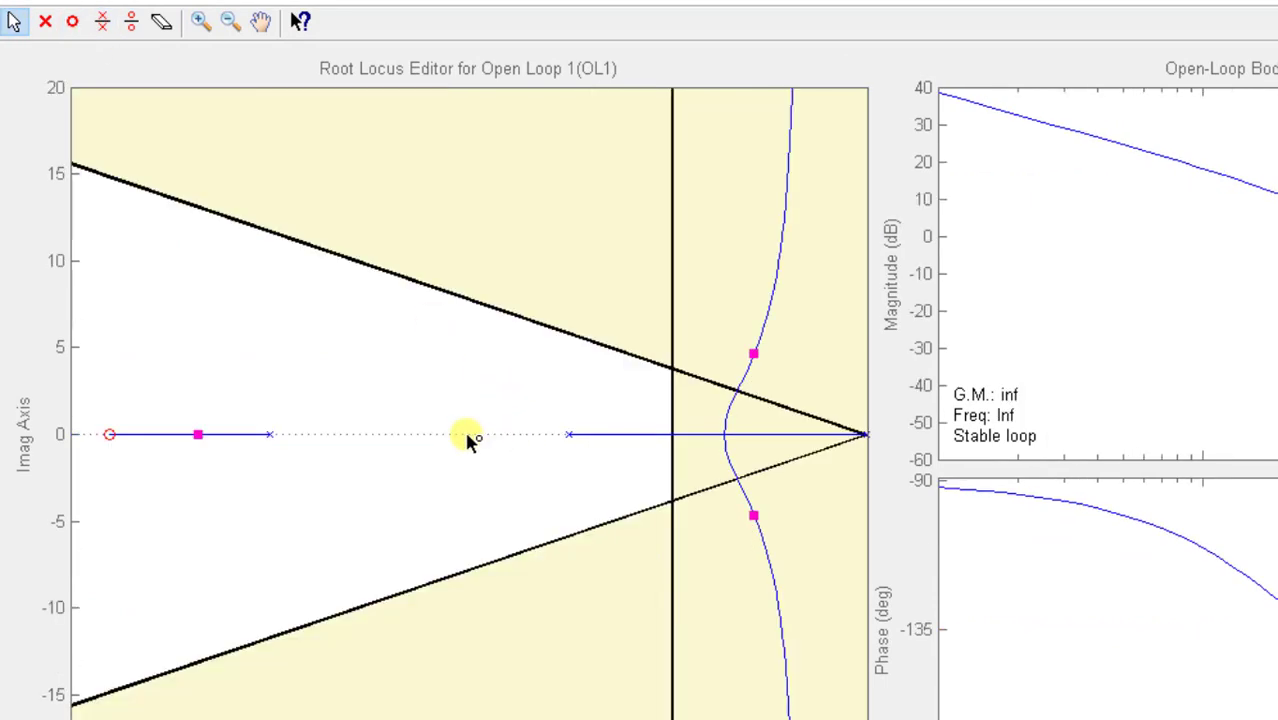
{"action": "left_click", "coordinate": [46, 22]}
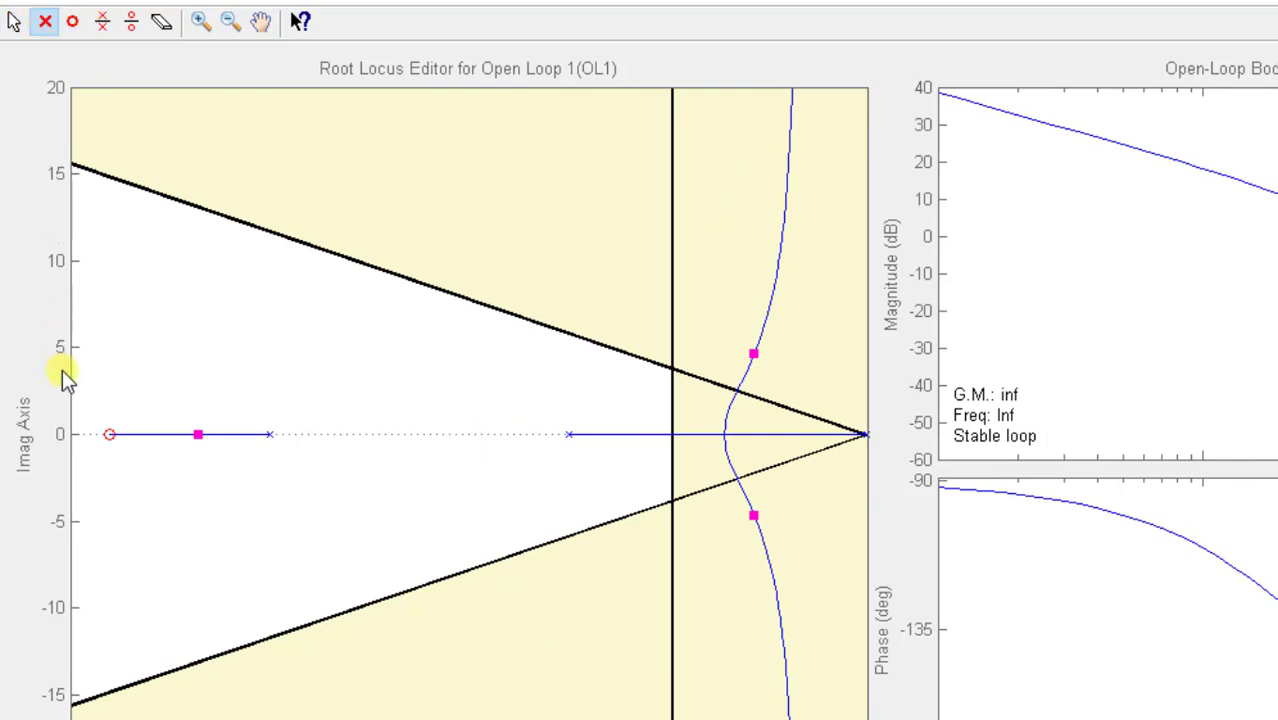
{"action": "left_click", "coordinate": [97, 440]}
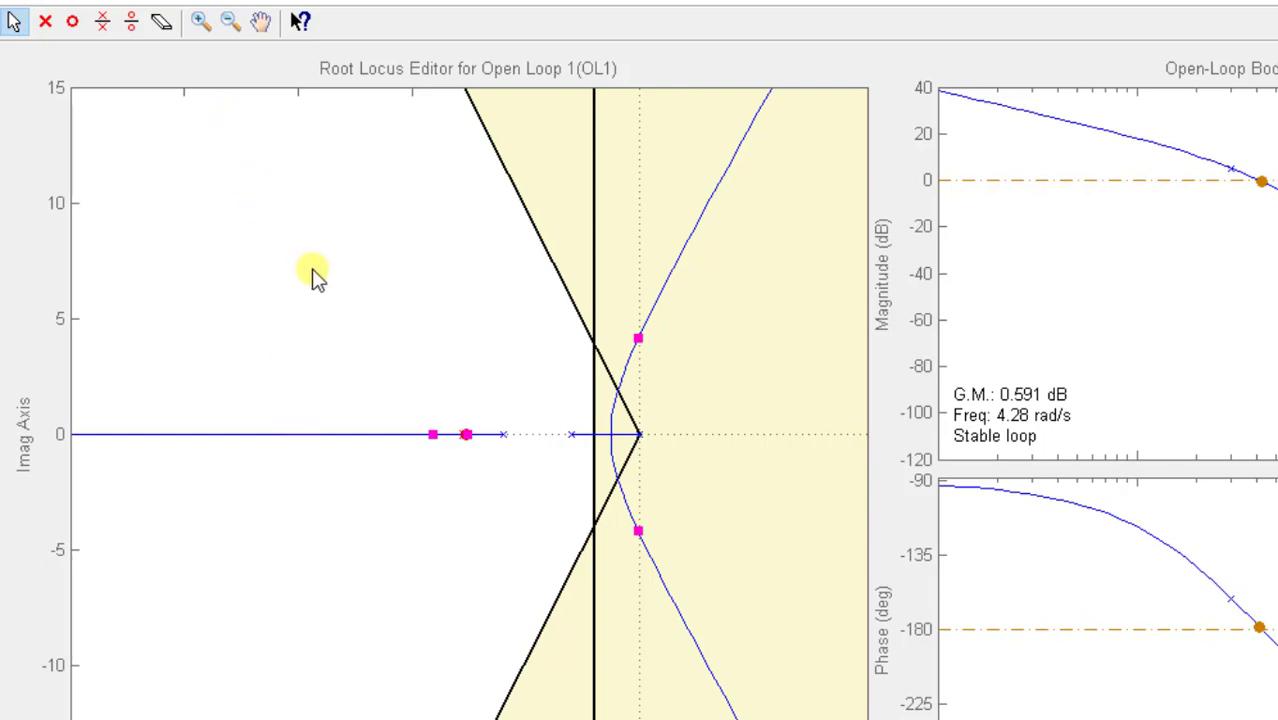
{"action": "key", "text": "ctrl+z"}
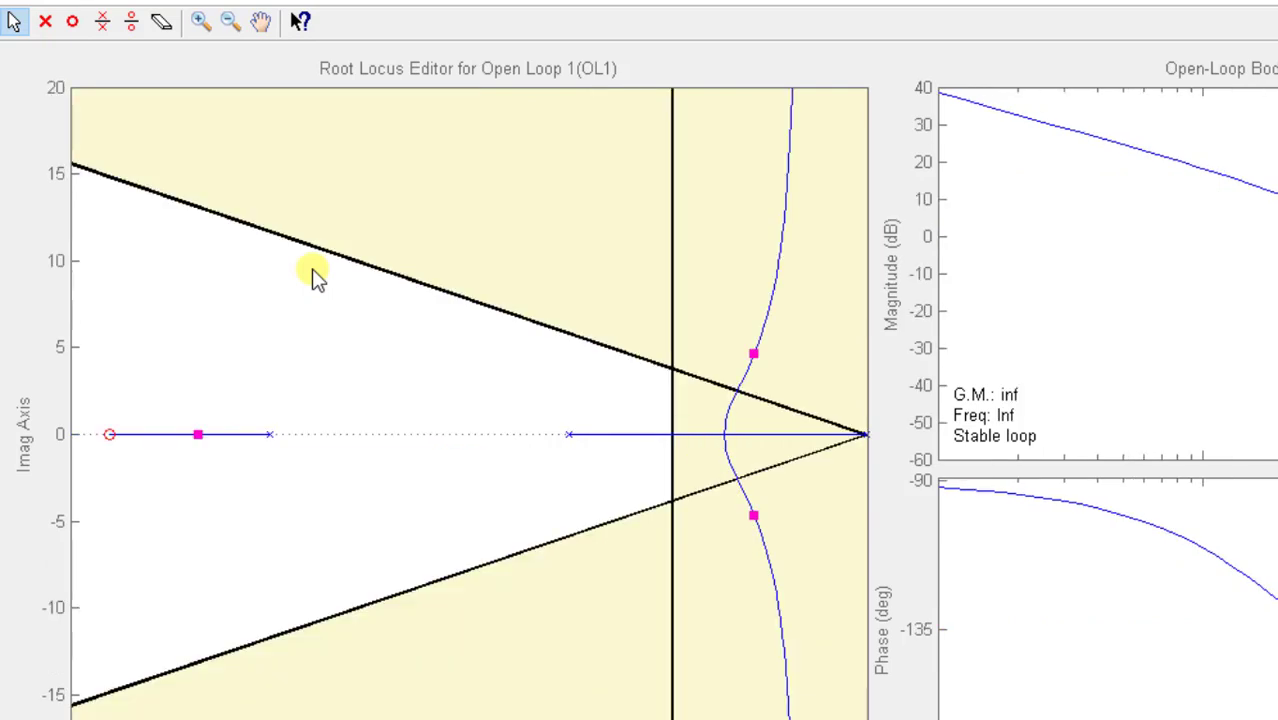
{"action": "key", "text": "ctrl+z"}
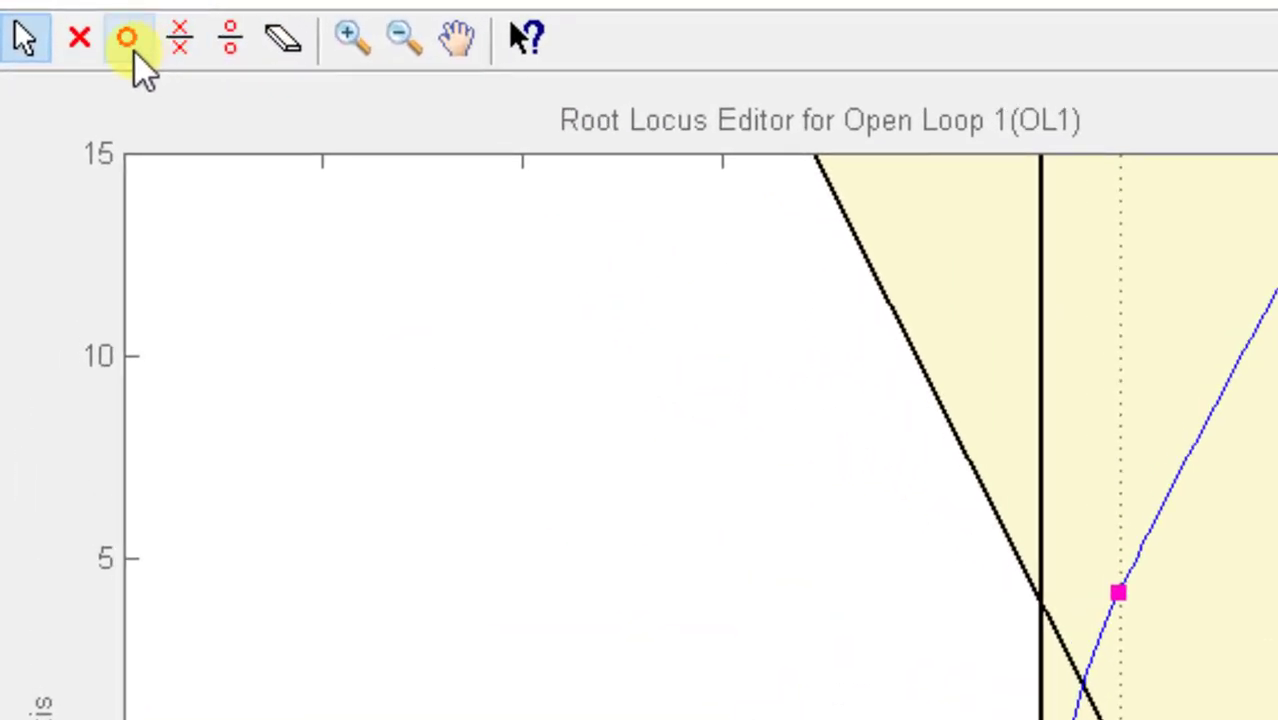
- Add a real compensator zero on the root locus and move it to about -3.9, between the plant poles at -3 and -6
{"action": "left_click", "coordinate": [135, 53]}
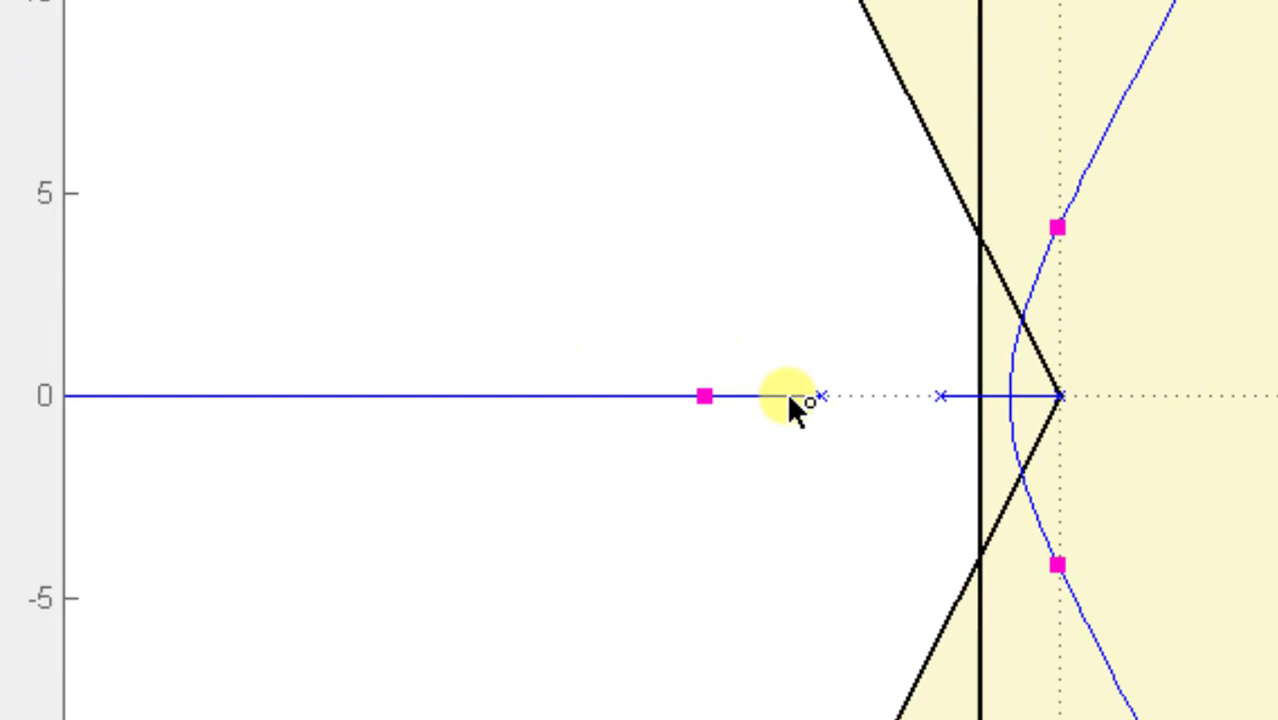
{"action": "left_click", "coordinate": [788, 396]}
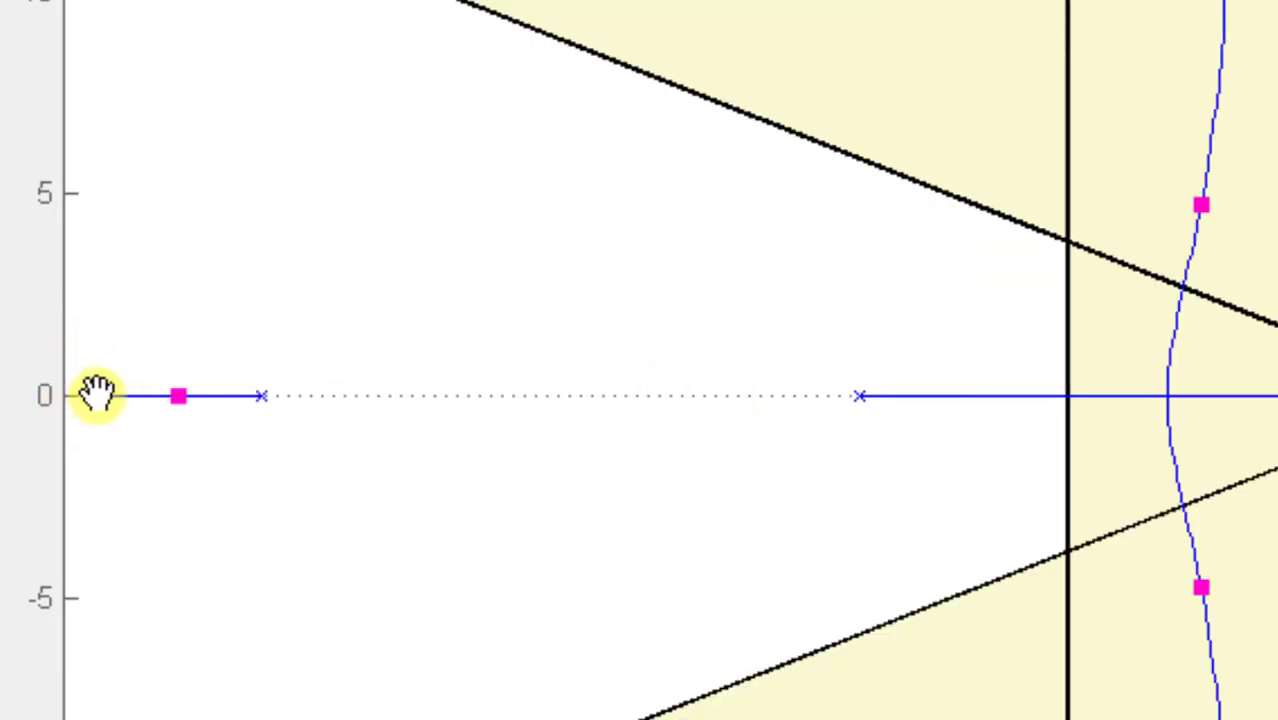
{"action": "left_click_drag", "start_coordinate": [100, 394], "coordinate": [474, 347]}
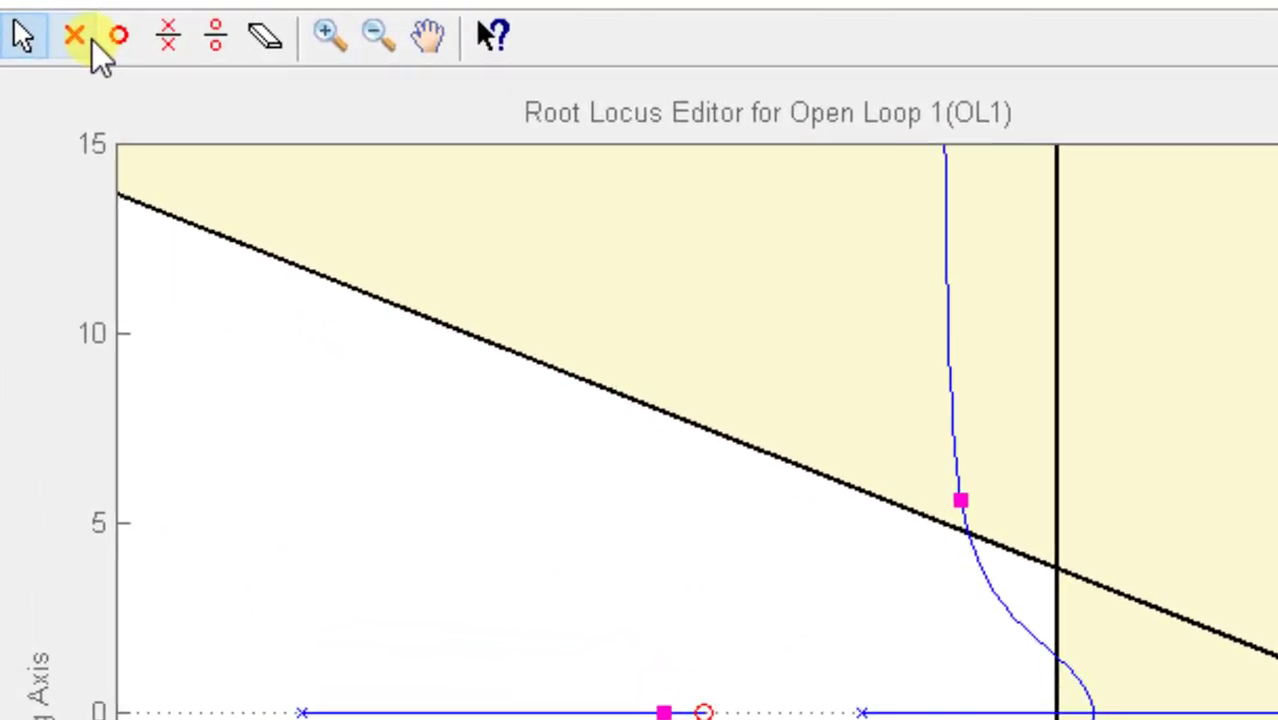
- Add a real compensator pole and move it along the negative real axis to about -11.5, beyond the plant pole at -6
{"action": "left_click", "coordinate": [90, 40]}
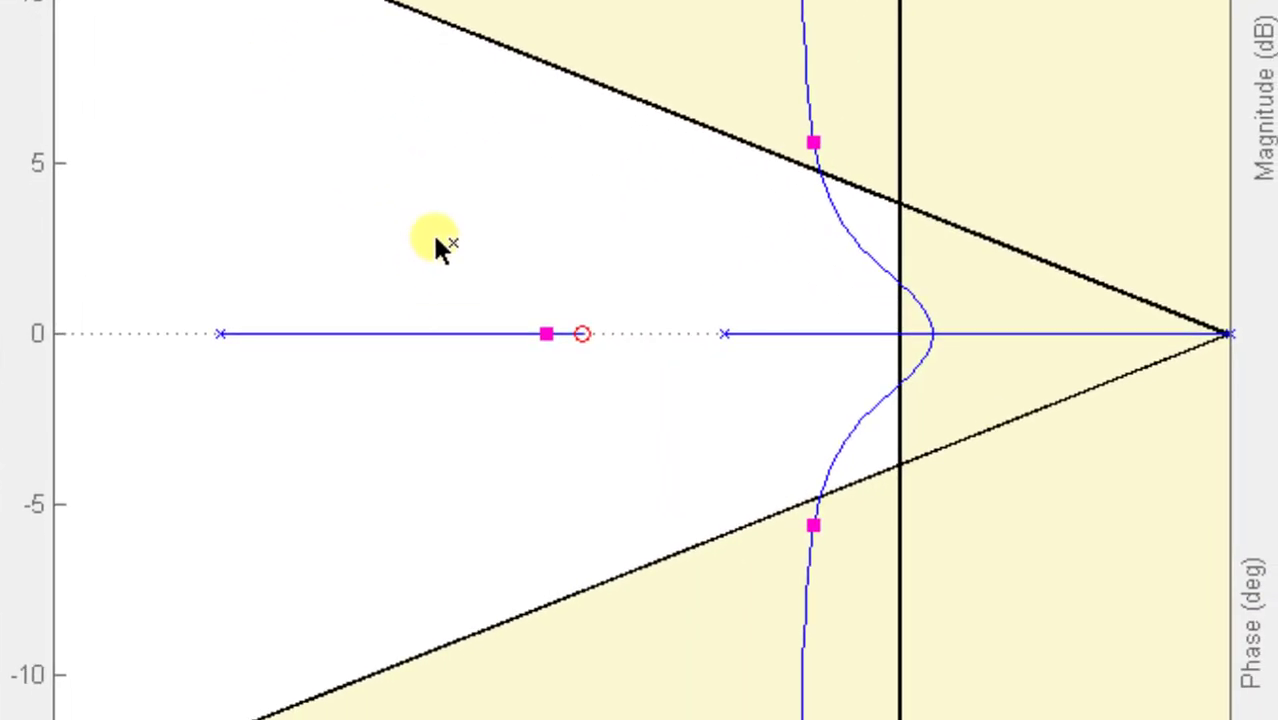
{"action": "left_click", "coordinate": [483, 331]}
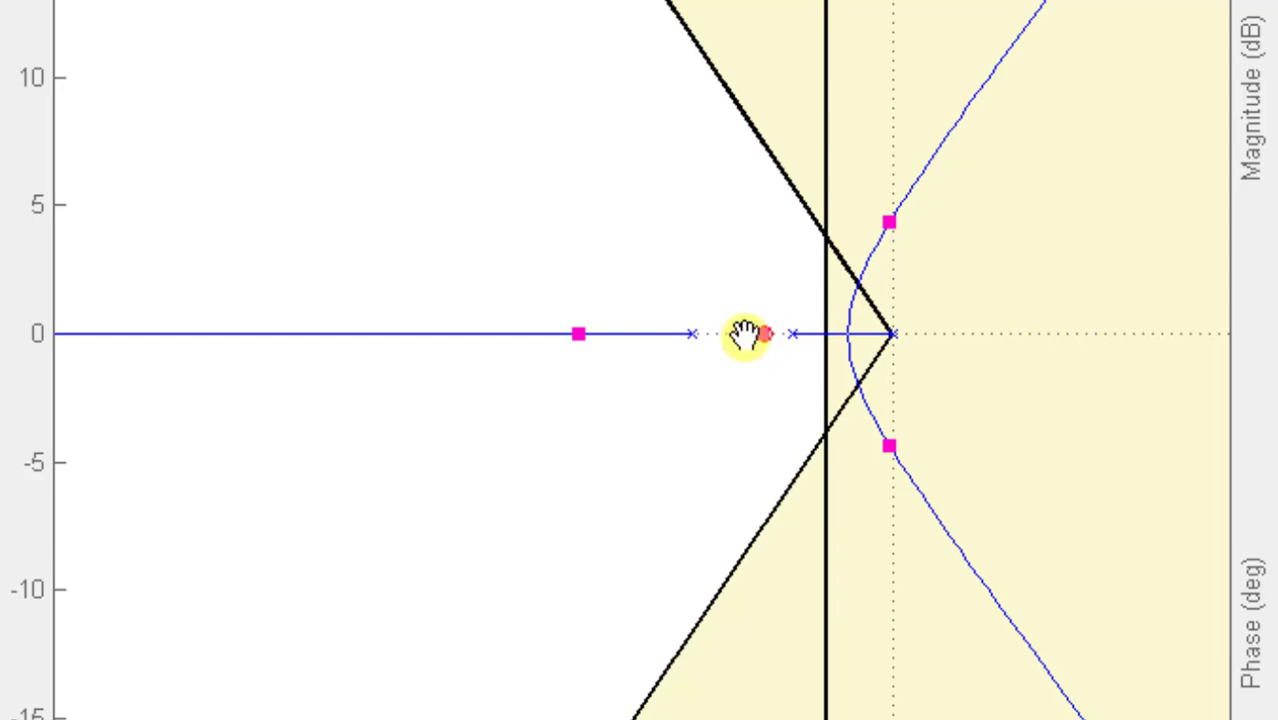
{"action": "left_click_drag", "start_coordinate": [745, 333], "coordinate": [502, 338]}
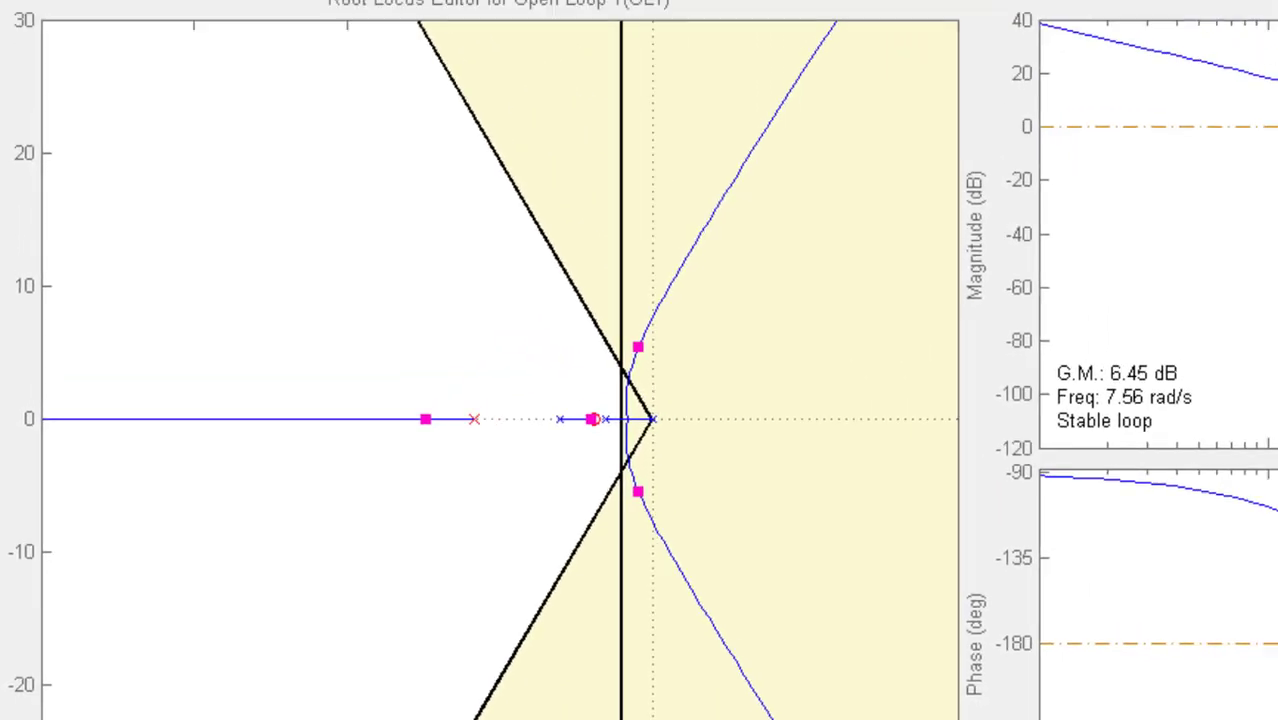
- Move the compensator zero to about -2.8 so the root locus passes through the intersection of the settling time and overshoot boundaries
{"action": "left_click", "coordinate": [192, 0]}
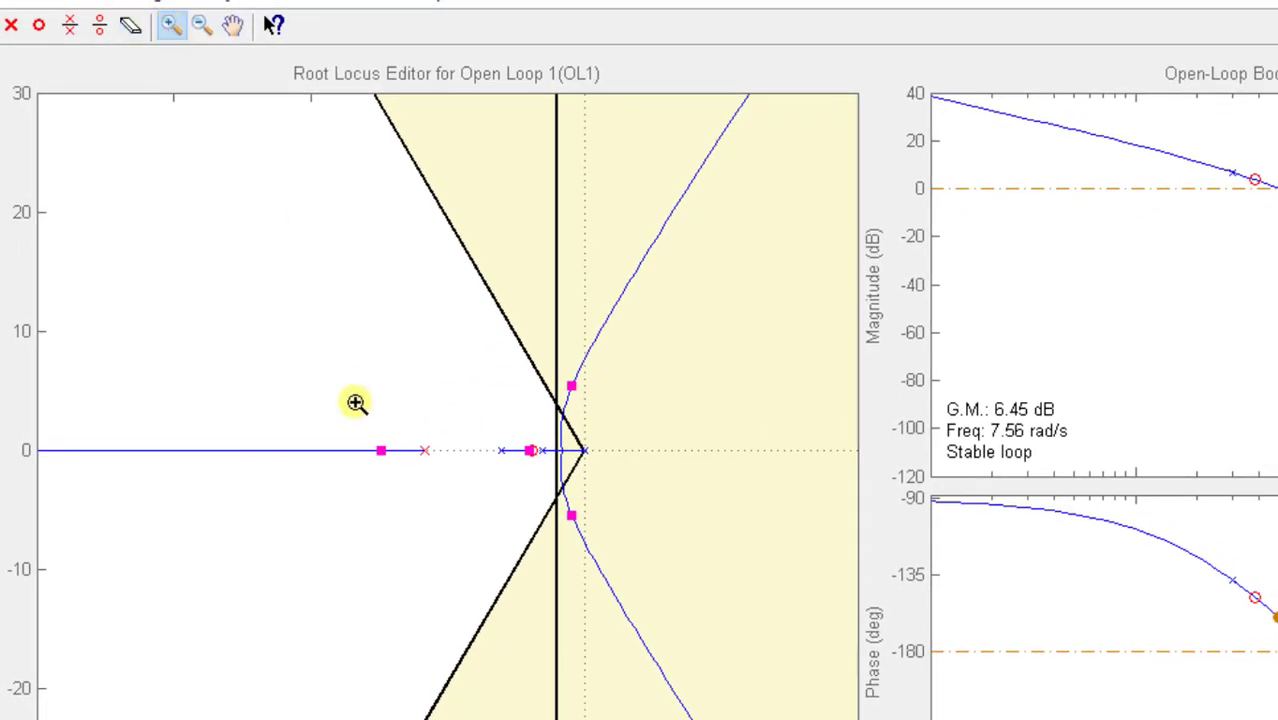
{"action": "left_click_drag", "start_coordinate": [356, 335], "coordinate": [721, 640]}
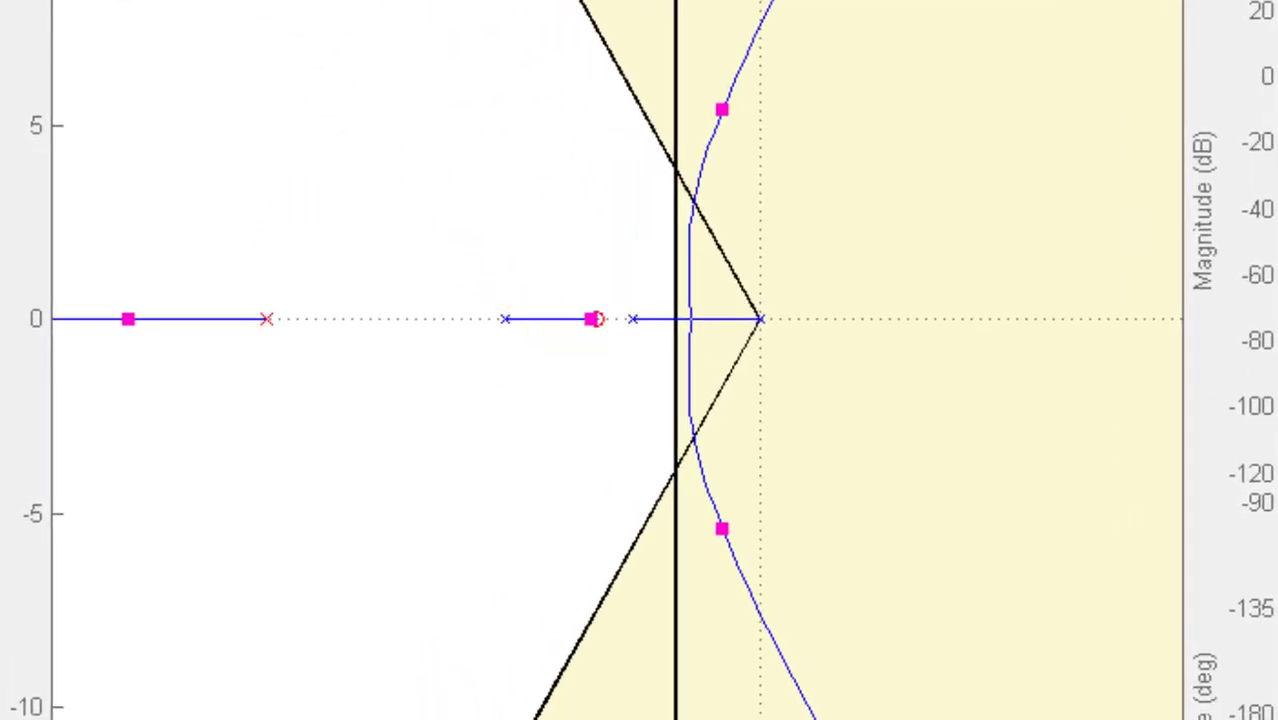
{"action": "left_click", "coordinate": [12, 28]}
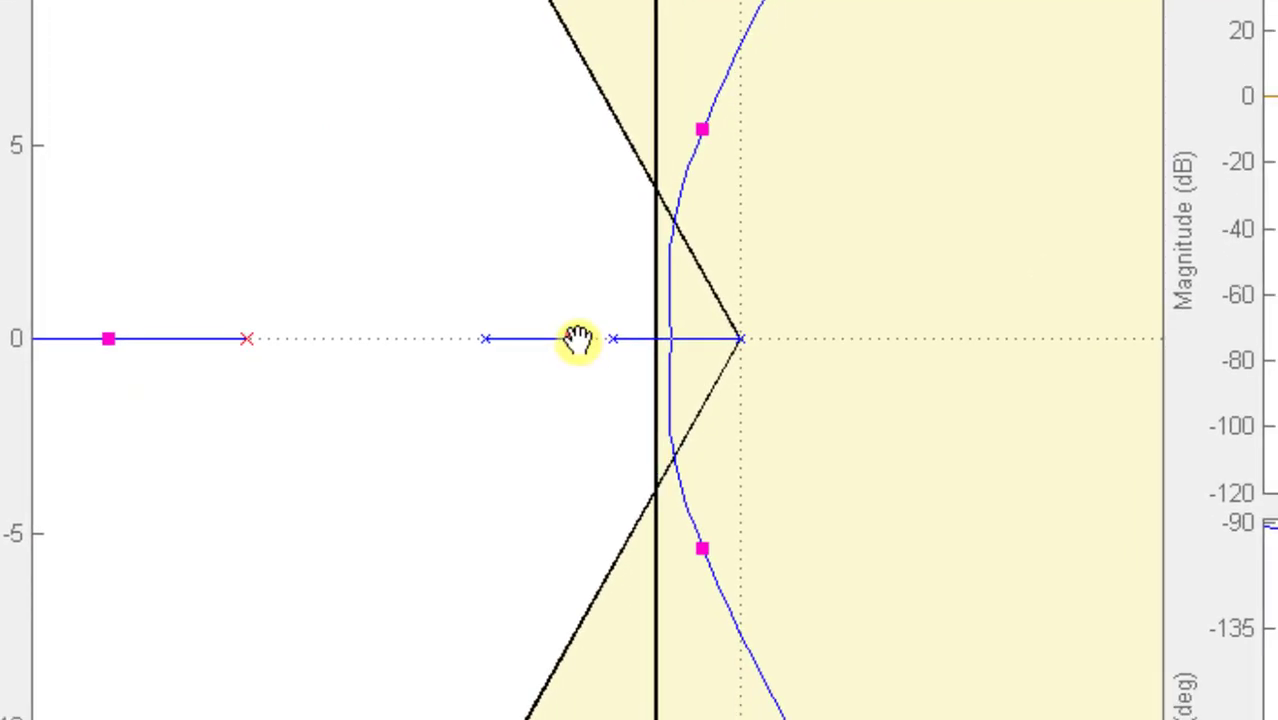
{"action": "left_click_drag", "start_coordinate": [578, 340], "coordinate": [623, 342]}
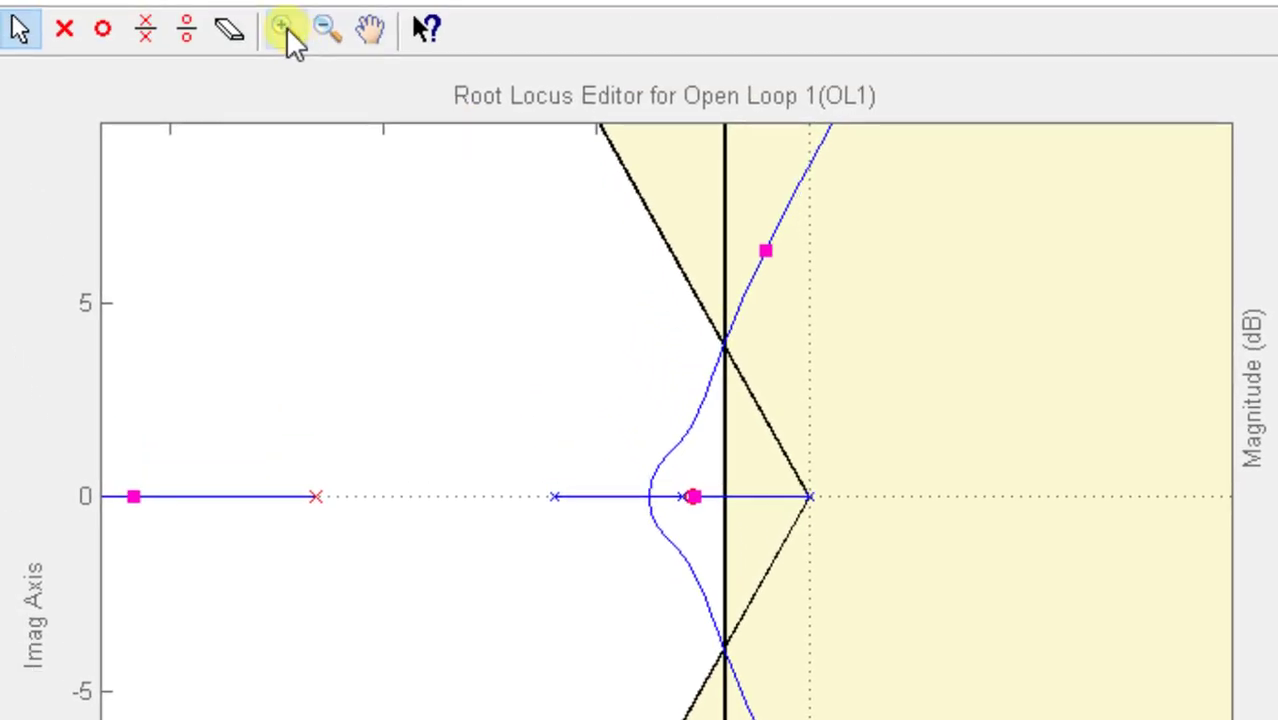
- Fine-tune the compensator zero slightly closer to the plant pole at -3, keeping the locus on the boundary intersection
{"action": "left_click", "coordinate": [286, 28]}
{"action": "left_click_drag", "start_coordinate": [553, 257], "coordinate": [1000, 719]}
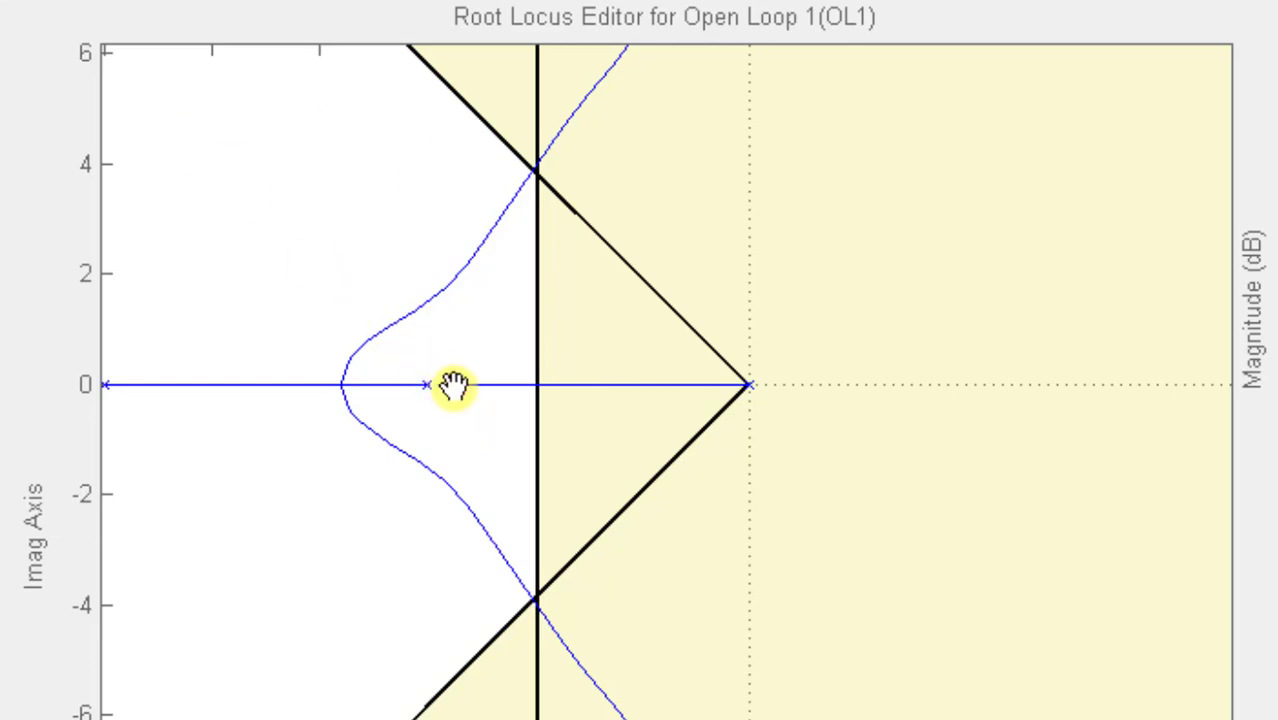
{"action": "left_click_drag", "start_coordinate": [454, 388], "coordinate": [446, 387]}
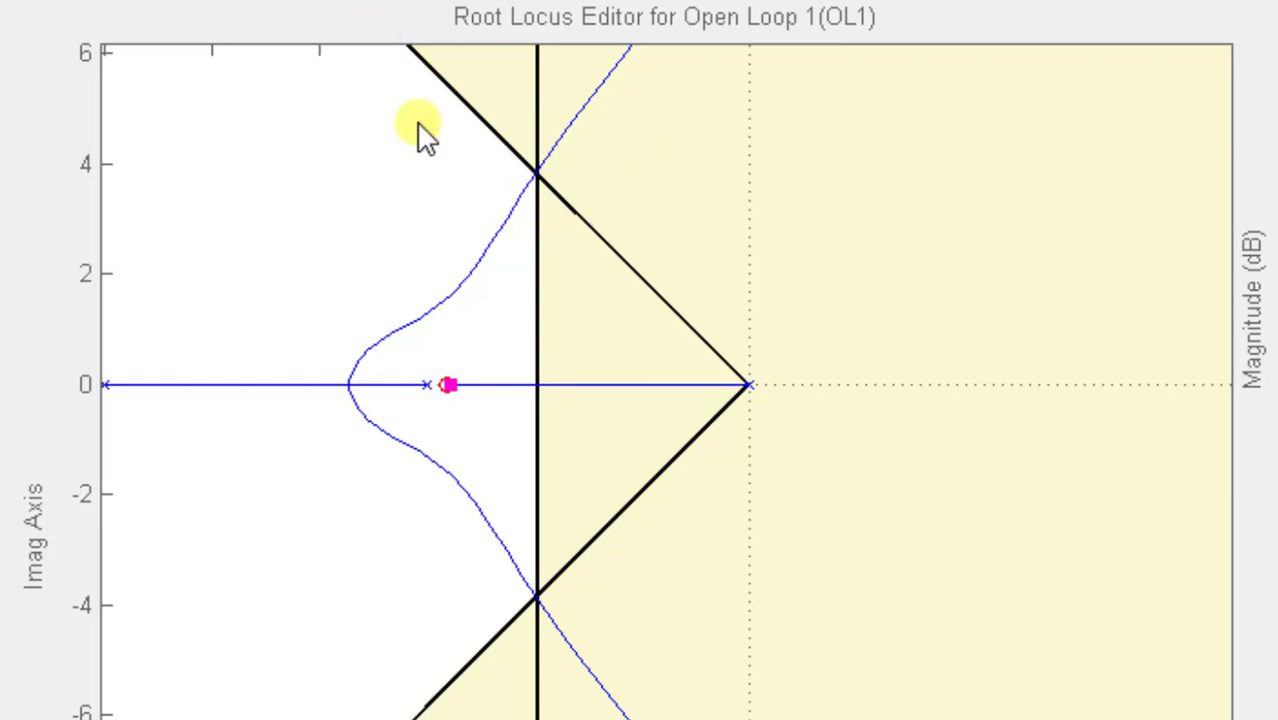
- Move the far real closed-loop pole to about -13.9 so the complex closed-loop poles sit on the intersection of the design boundaries
{"action": "left_click", "coordinate": [331, 28]}
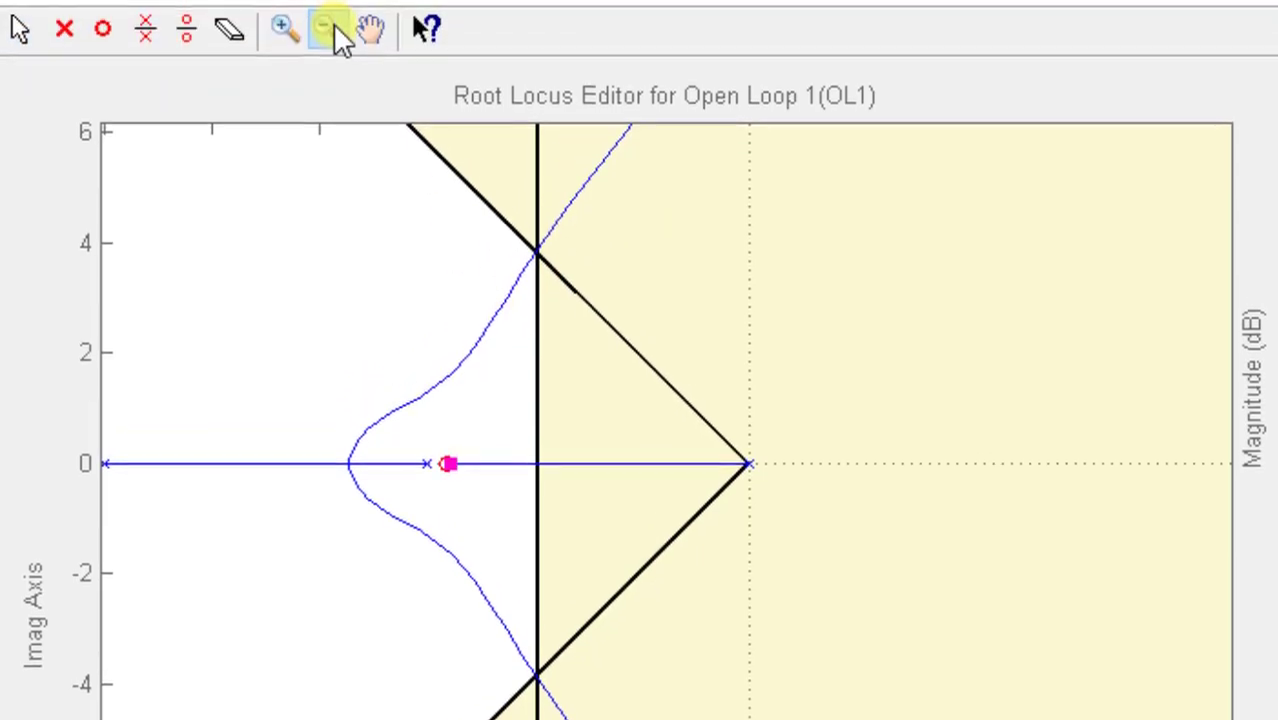
{"action": "left_click", "coordinate": [415, 428]}
{"action": "left_click", "coordinate": [415, 428]}
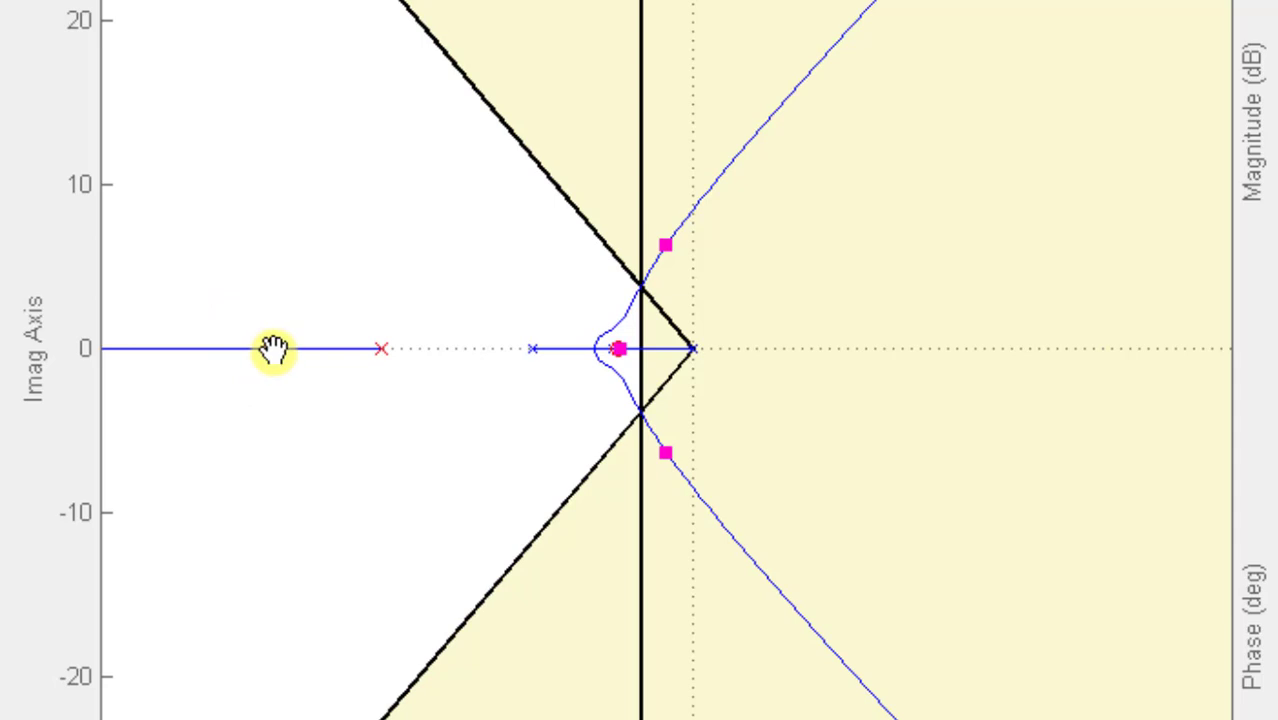
{"action": "mouse_move", "coordinate": [274, 350]}
{"action": "left_mouse_down"}
{"action": "mouse_move", "coordinate": [317, 359]}
{"action": "mouse_move", "coordinate": [197, 350]}
{"action": "mouse_move", "coordinate": [318, 366]}
{"action": "left_mouse_up"}
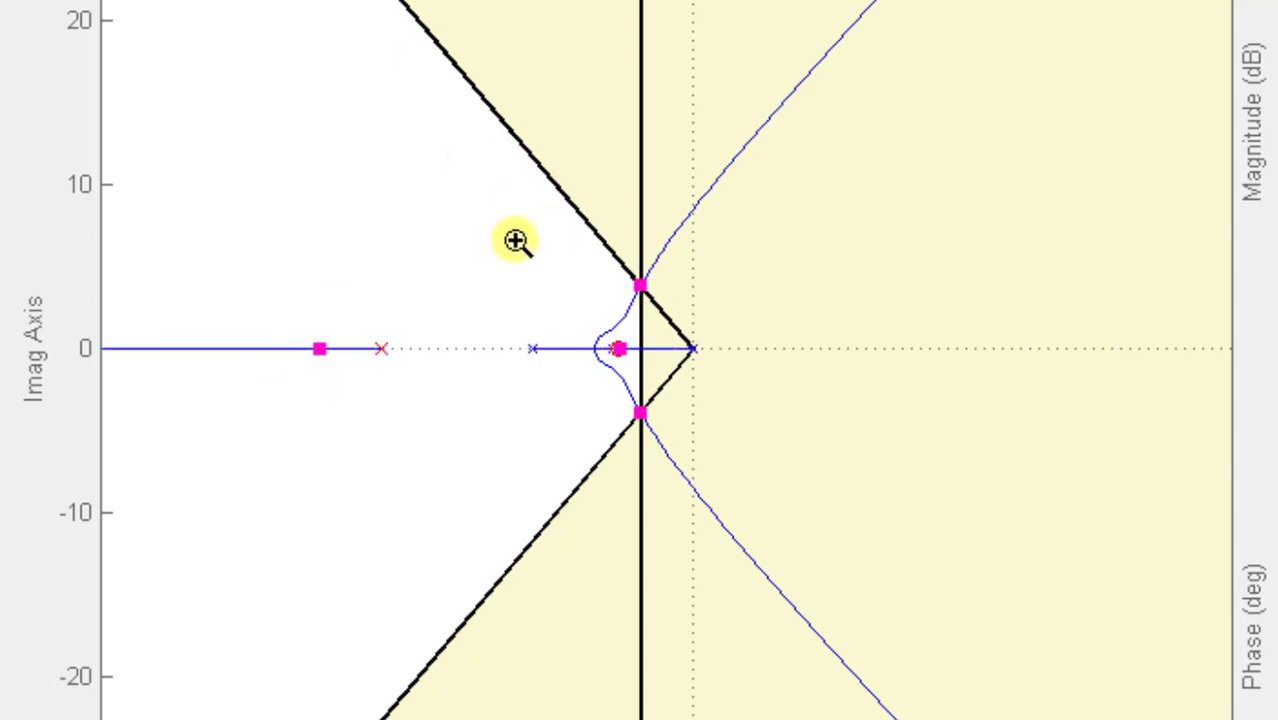
{"action": "left_click_drag", "start_coordinate": [514, 240], "coordinate": [887, 584]}
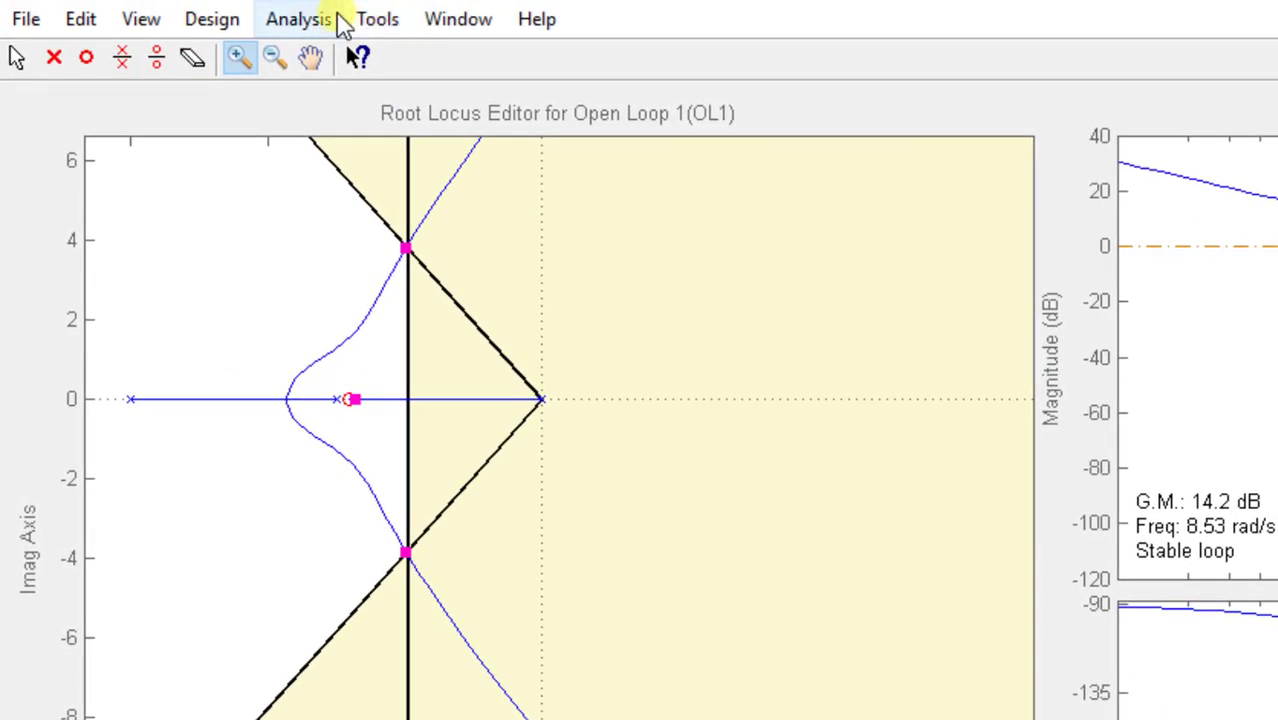
- Display the closed-loop system's response to a step command
{"action": "left_click", "coordinate": [300, 20]}
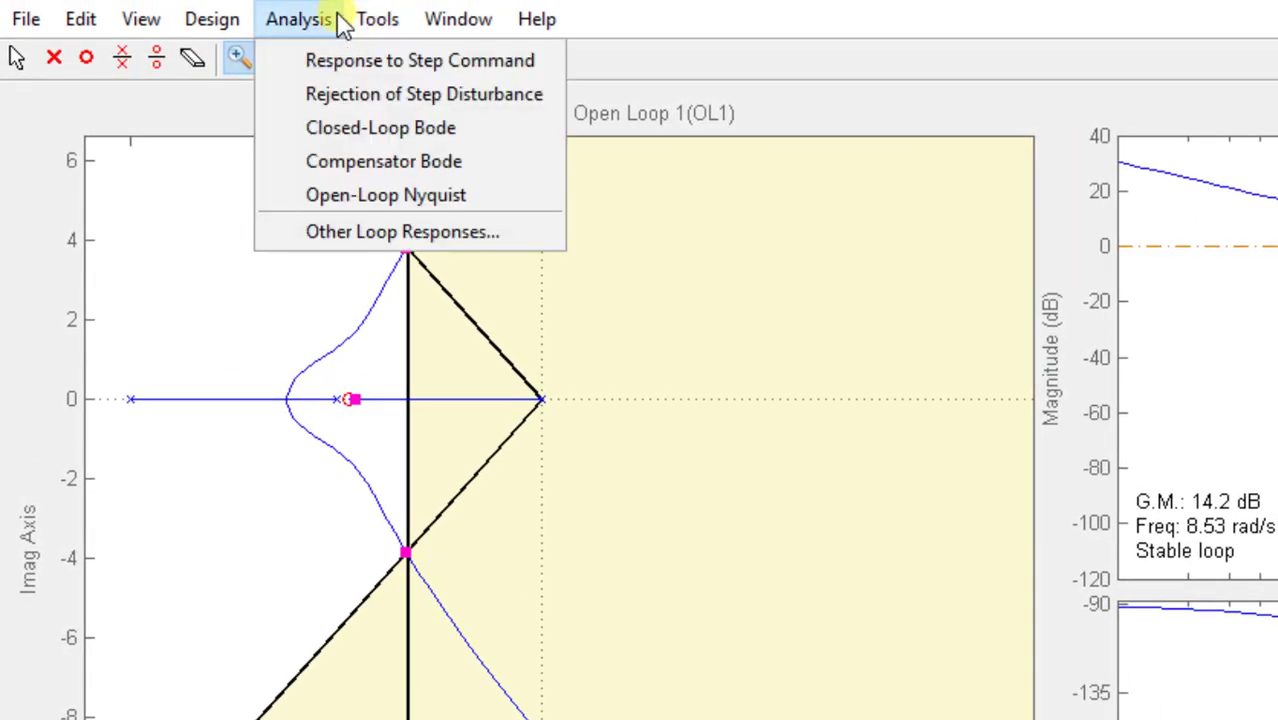
{"action": "left_click", "coordinate": [395, 22]}
{"action": "left_click", "coordinate": [380, 20]}
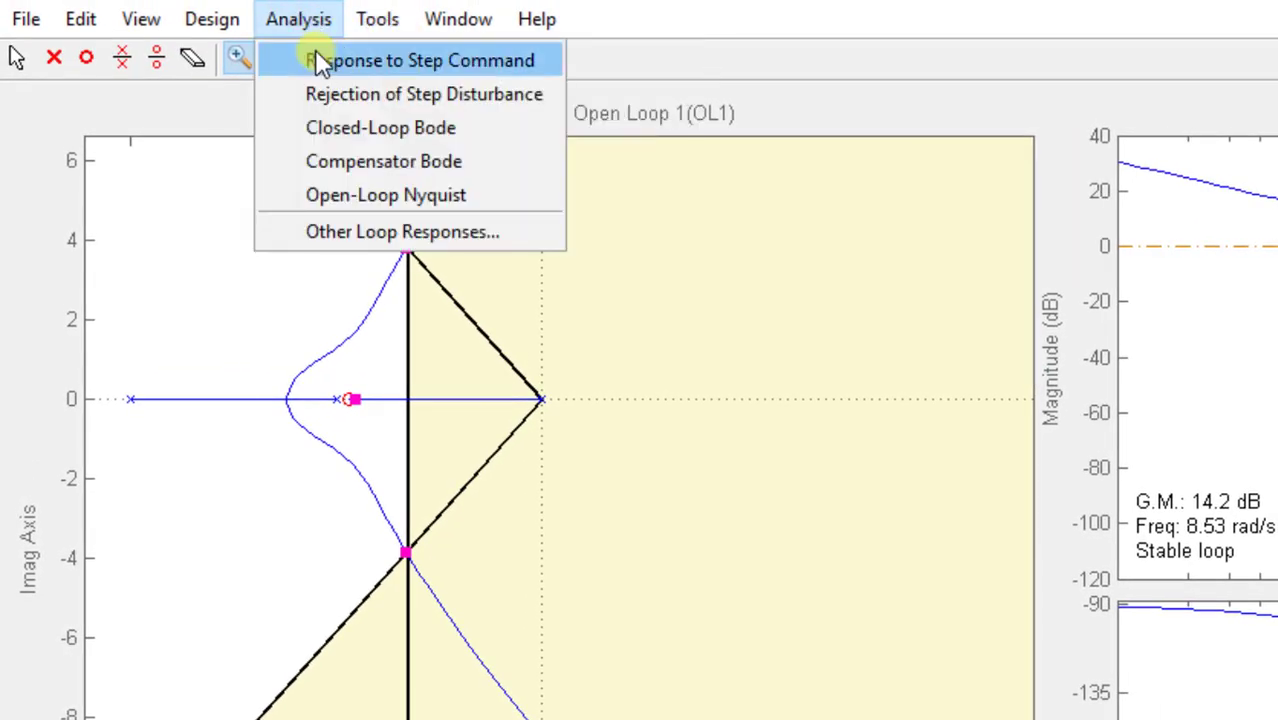
{"action": "left_click", "coordinate": [320, 55]}
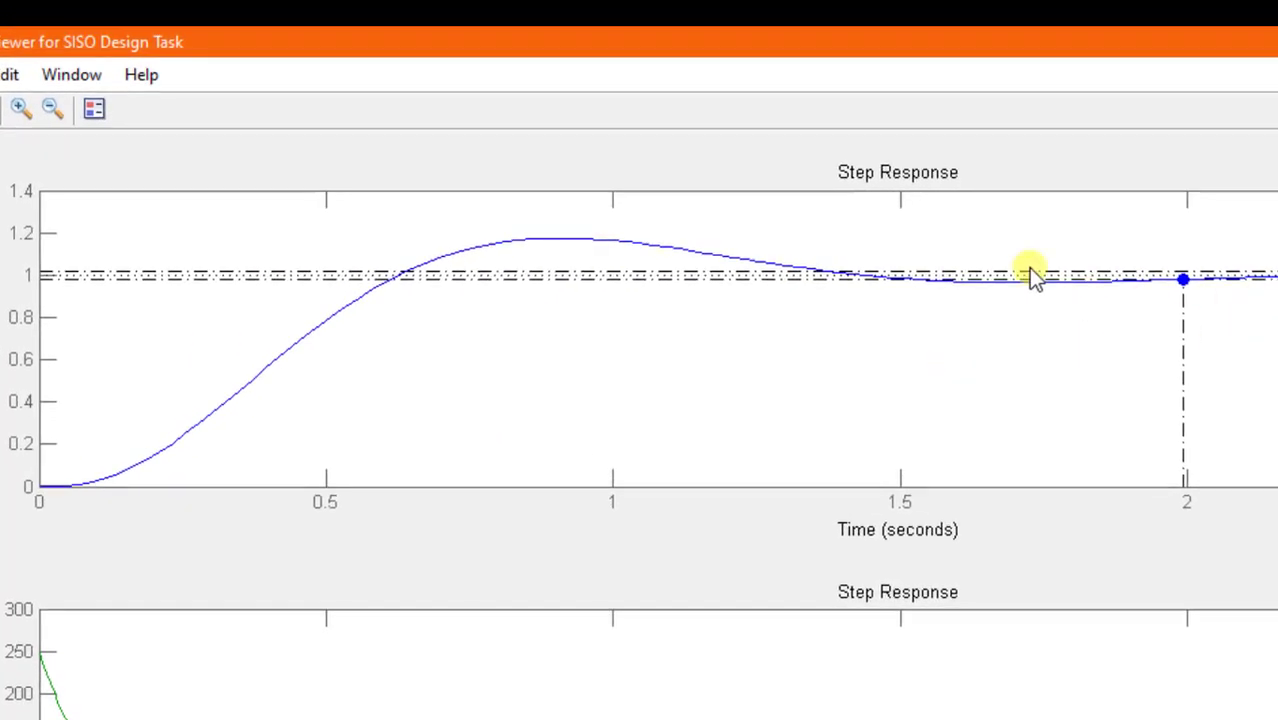
- Mark the peak response on the closed-loop step plot, inspect the overshoot and settling time, and return to the root locus
{"action": "right_click", "coordinate": [1150, 300]}
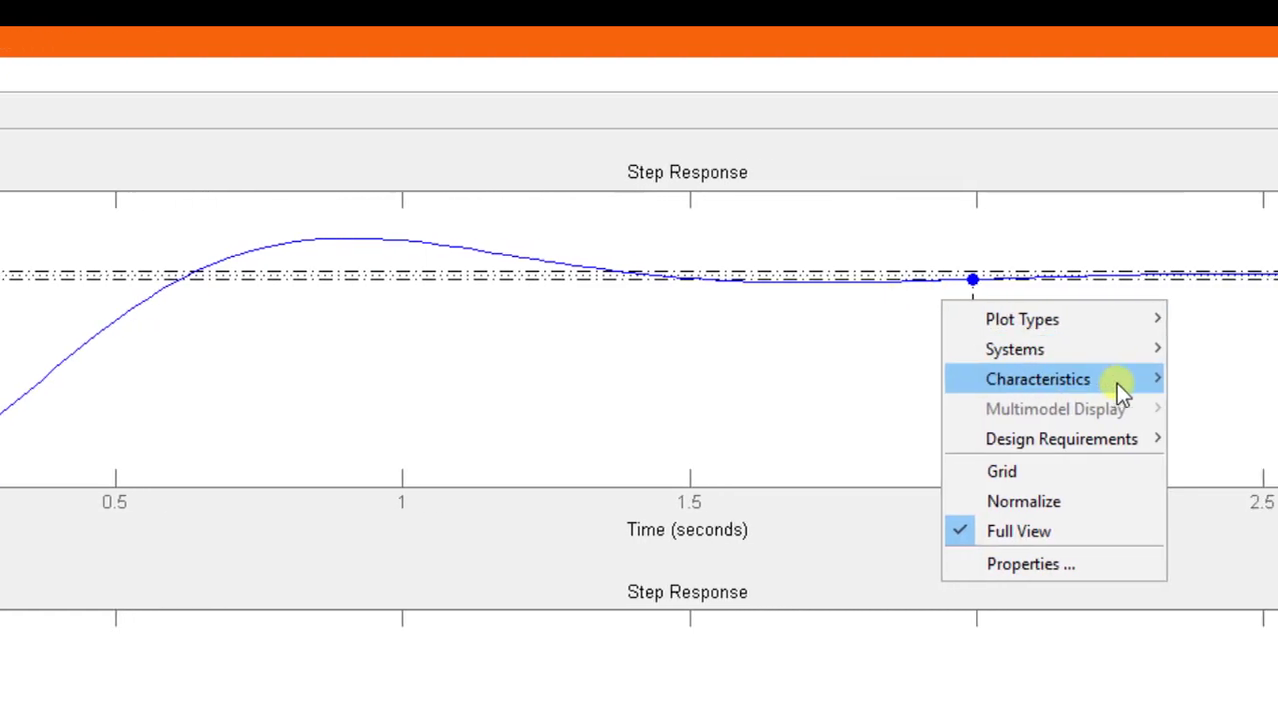
{"action": "left_click", "coordinate": [1214, 382]}
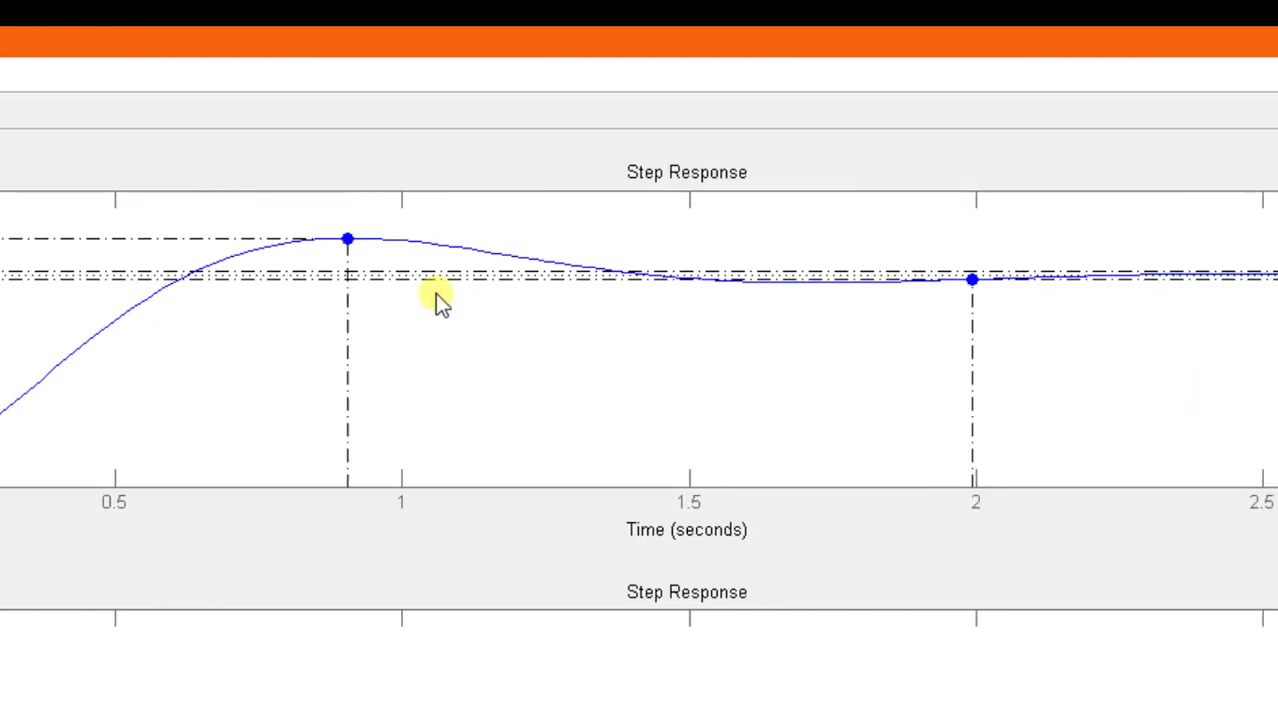
{"action": "mouse_move", "coordinate": [347, 240]}
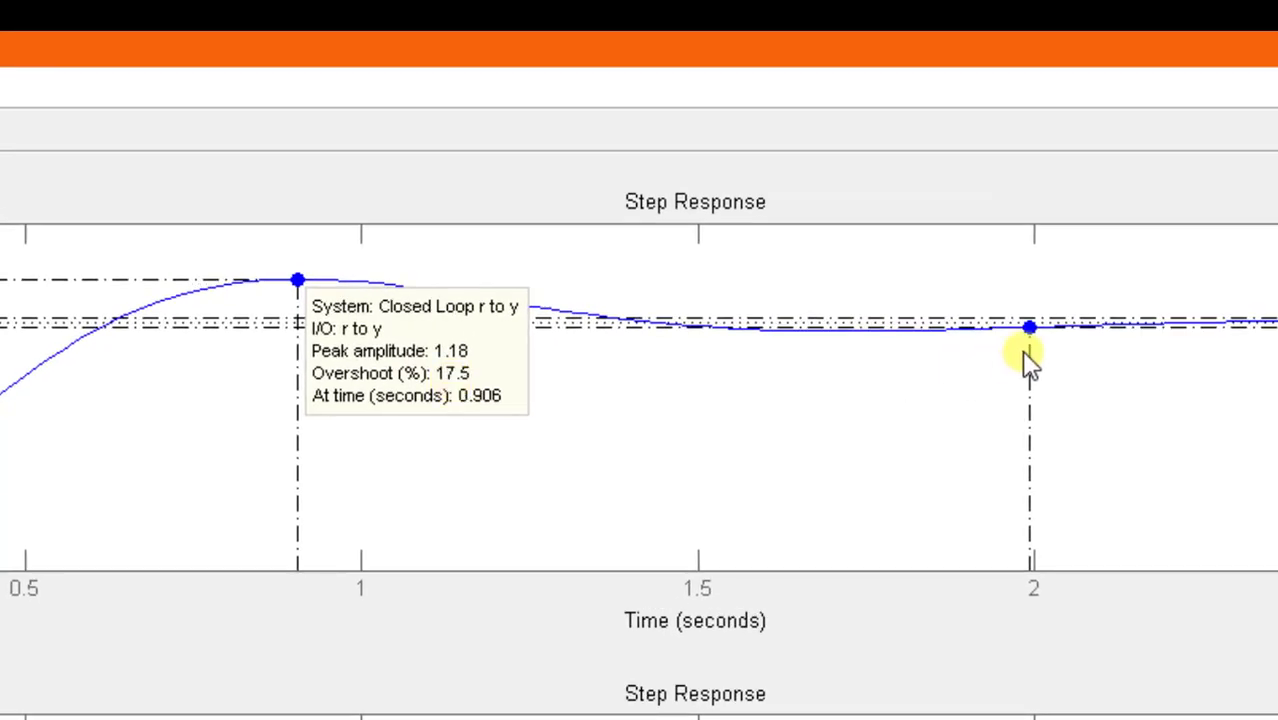
{"action": "left_click", "coordinate": [1030, 329]}
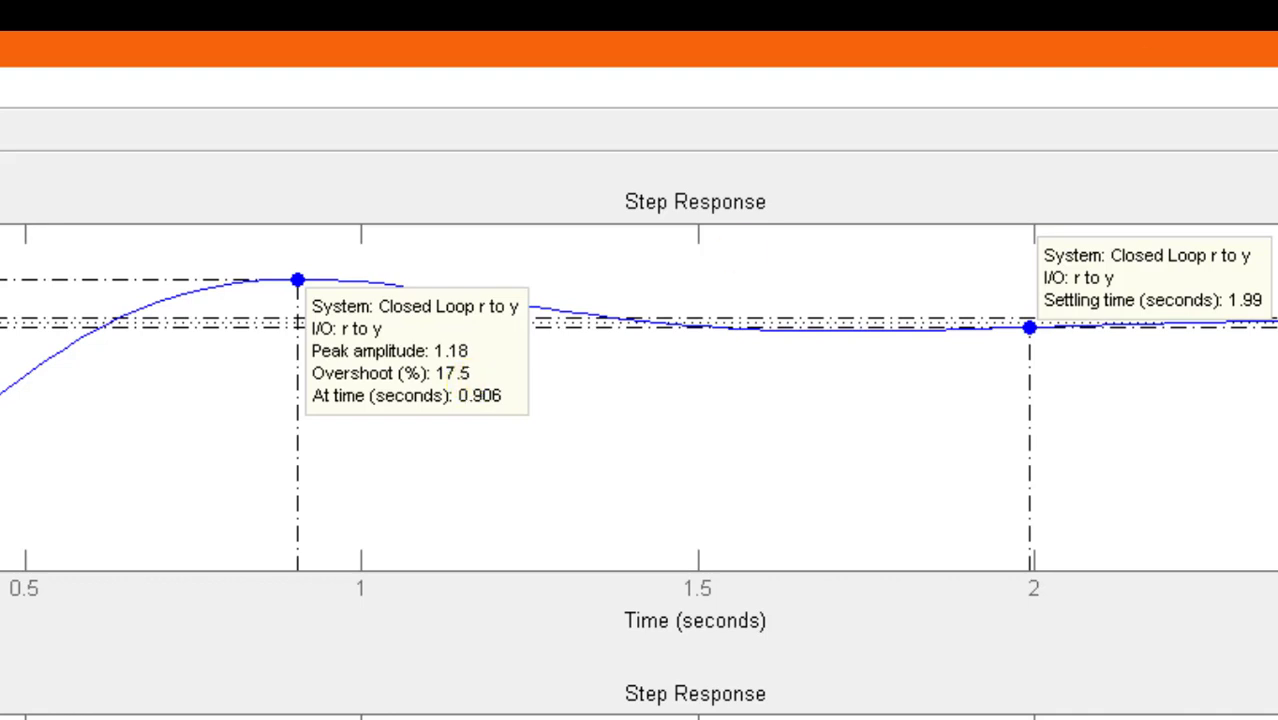
{"action": "left_click", "coordinate": [1272, 48]}
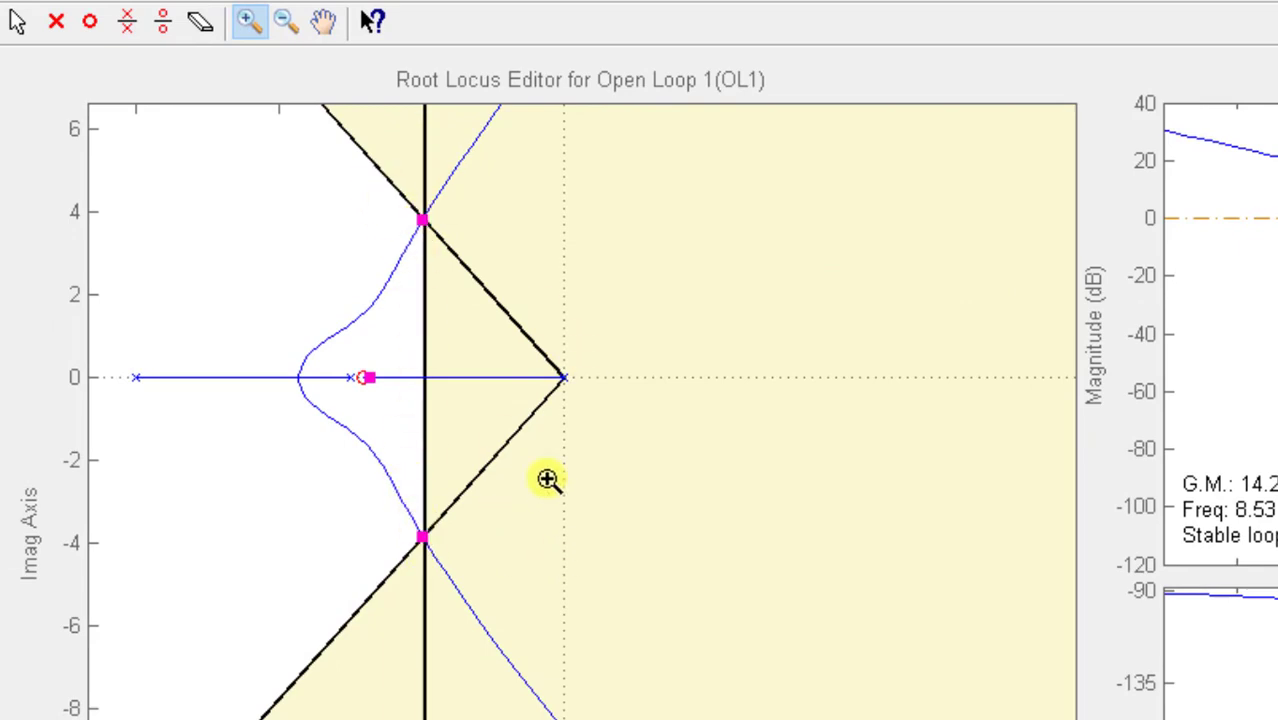
- Show the full root locus, open the compensator editor and examine the gain, zero and pole of compensator C
{"action": "left_click", "coordinate": [292, 22]}
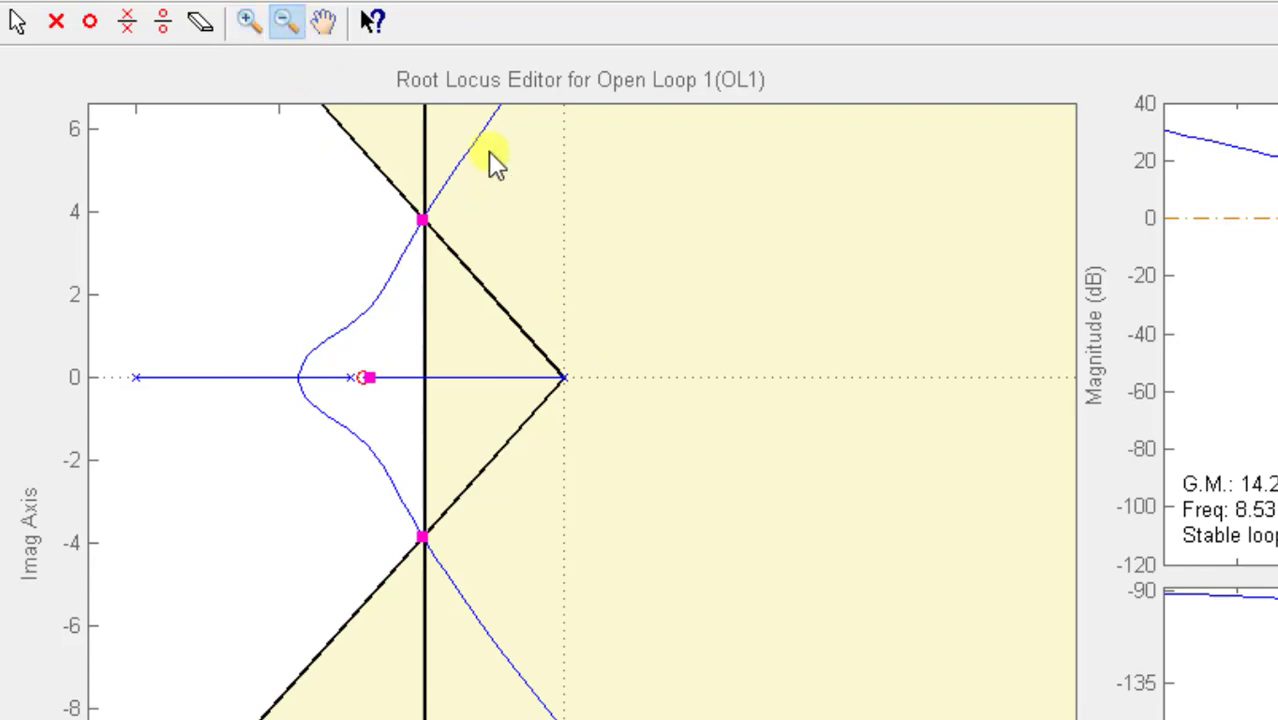
{"action": "left_click", "coordinate": [613, 302]}
{"action": "left_click", "coordinate": [613, 302]}
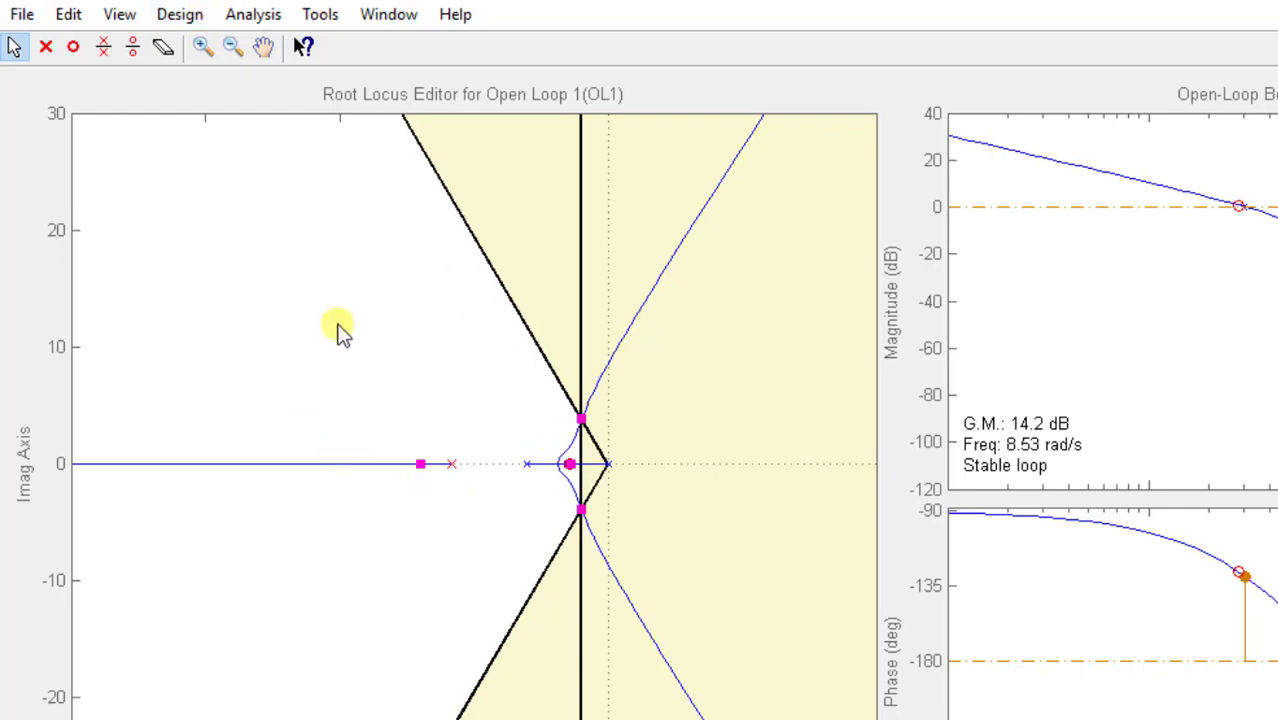
{"action": "left_click", "coordinate": [166, 18]}
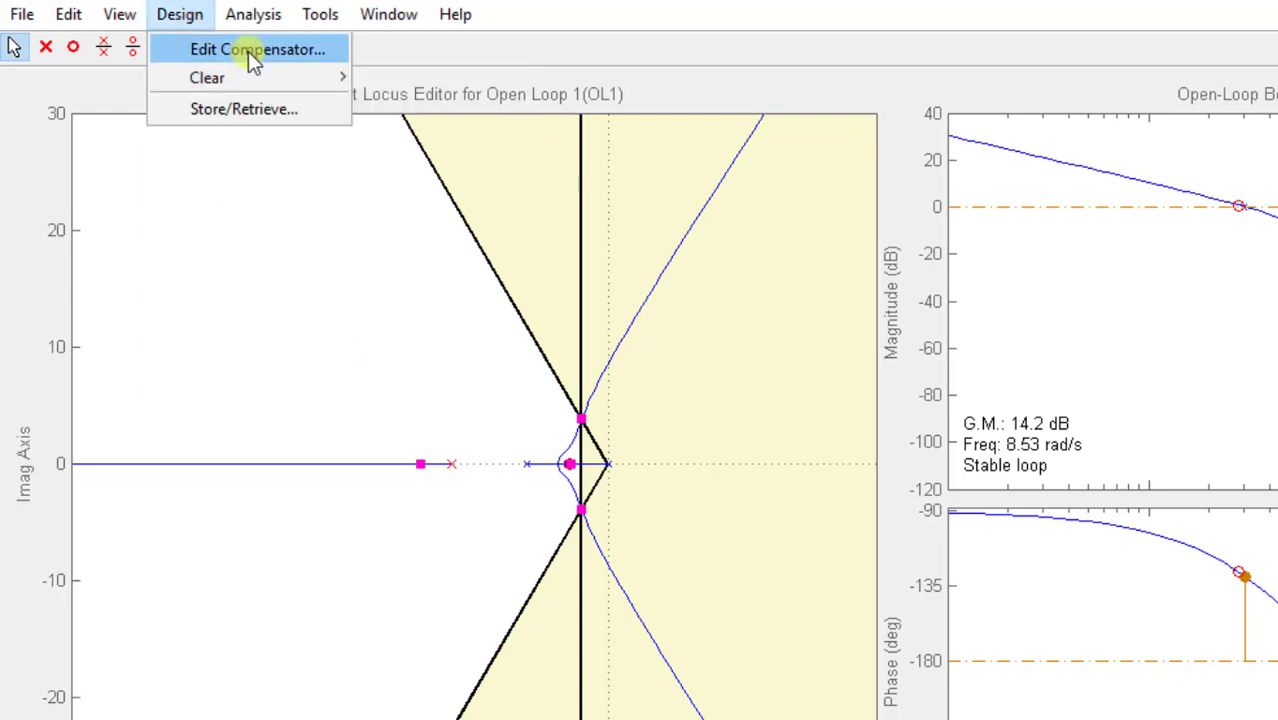
{"action": "left_click", "coordinate": [228, 49]}
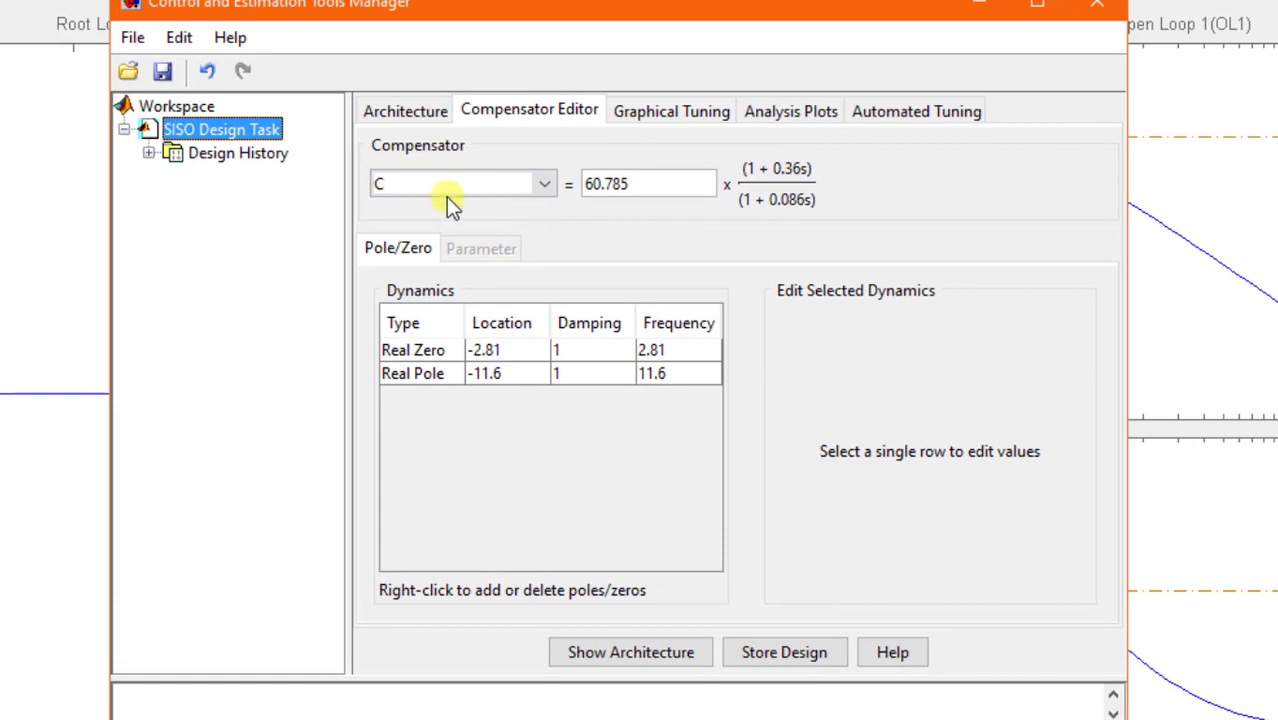
{"action": "left_click_drag", "start_coordinate": [650, 190], "coordinate": [586, 188]}
{"action": "left_click", "coordinate": [661, 185]}
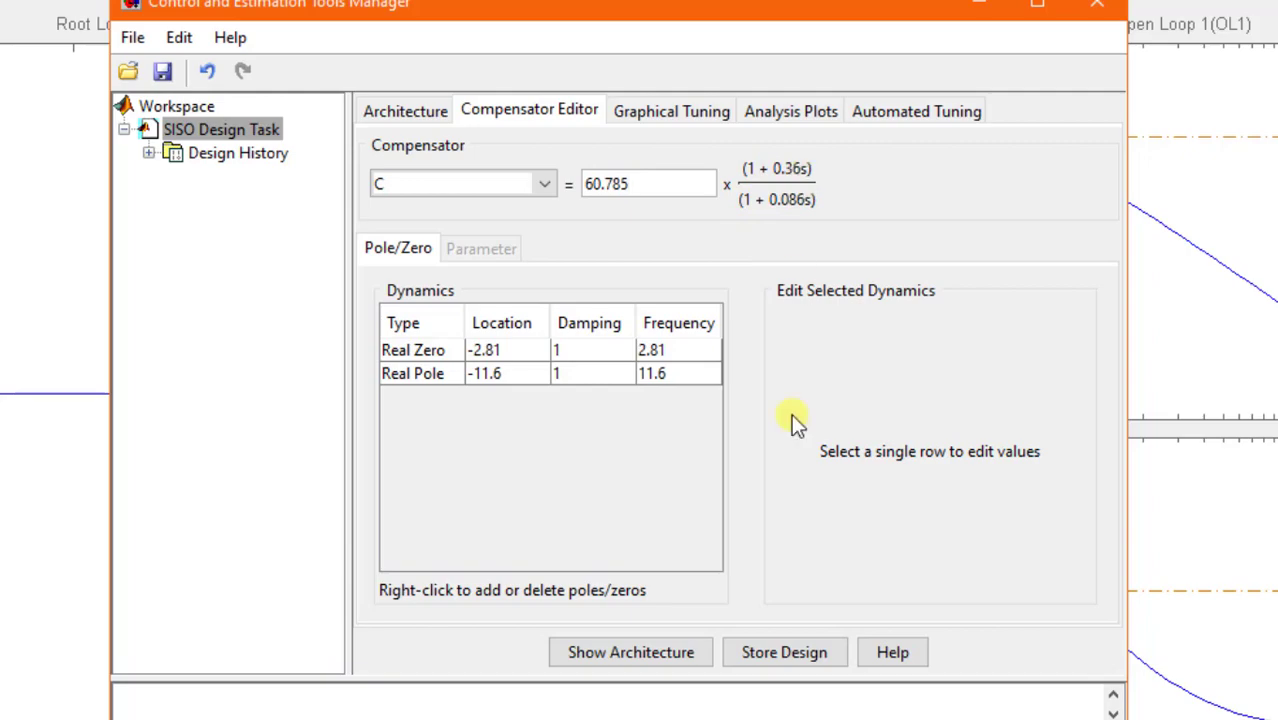
- Switch to the lab document and highlight the (s+6) factor in the Prelab 3 transfer function
{"action": "left_click", "coordinate": [680, 719]}
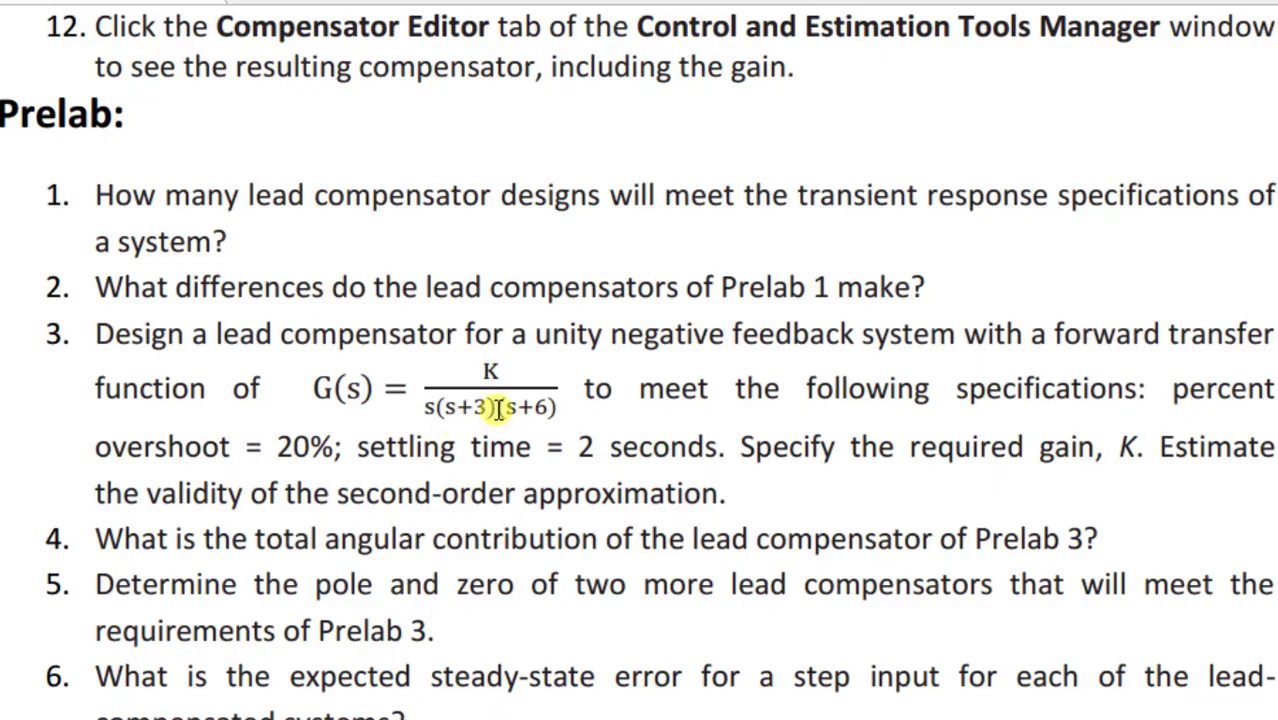
{"action": "double_click", "coordinate": [500, 408]}
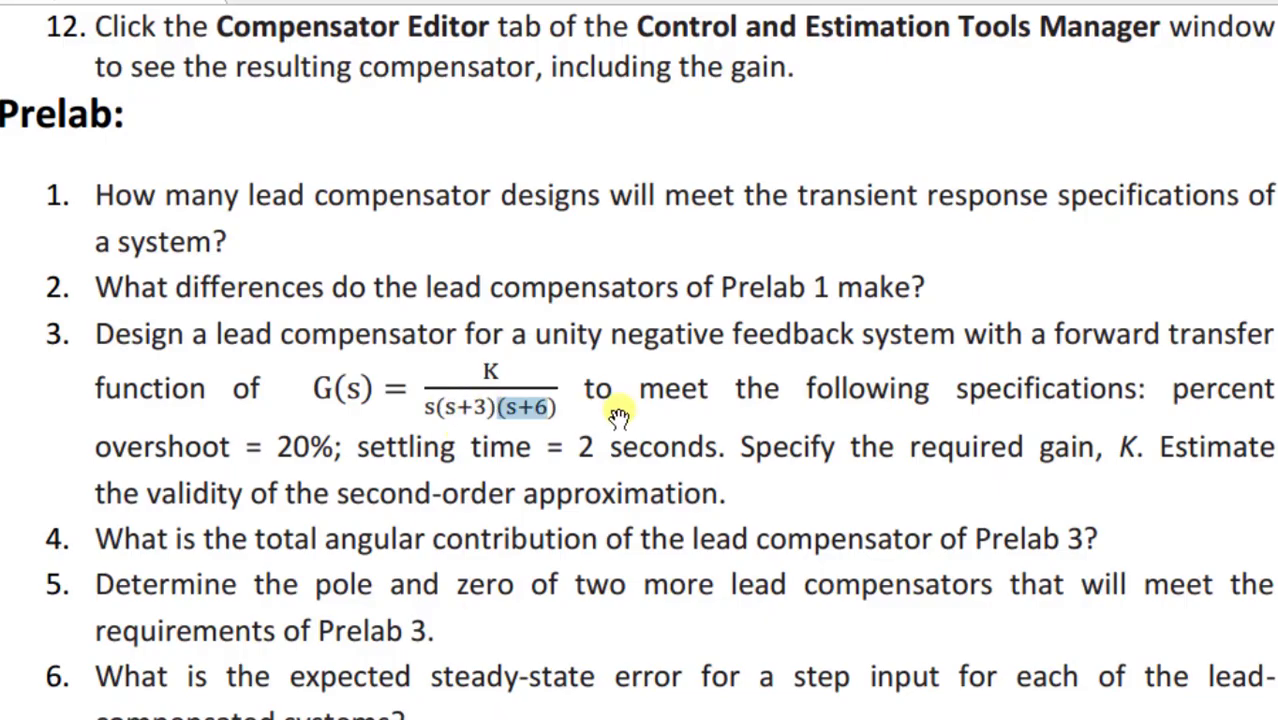
{"action": "left_click", "coordinate": [571, 415]}
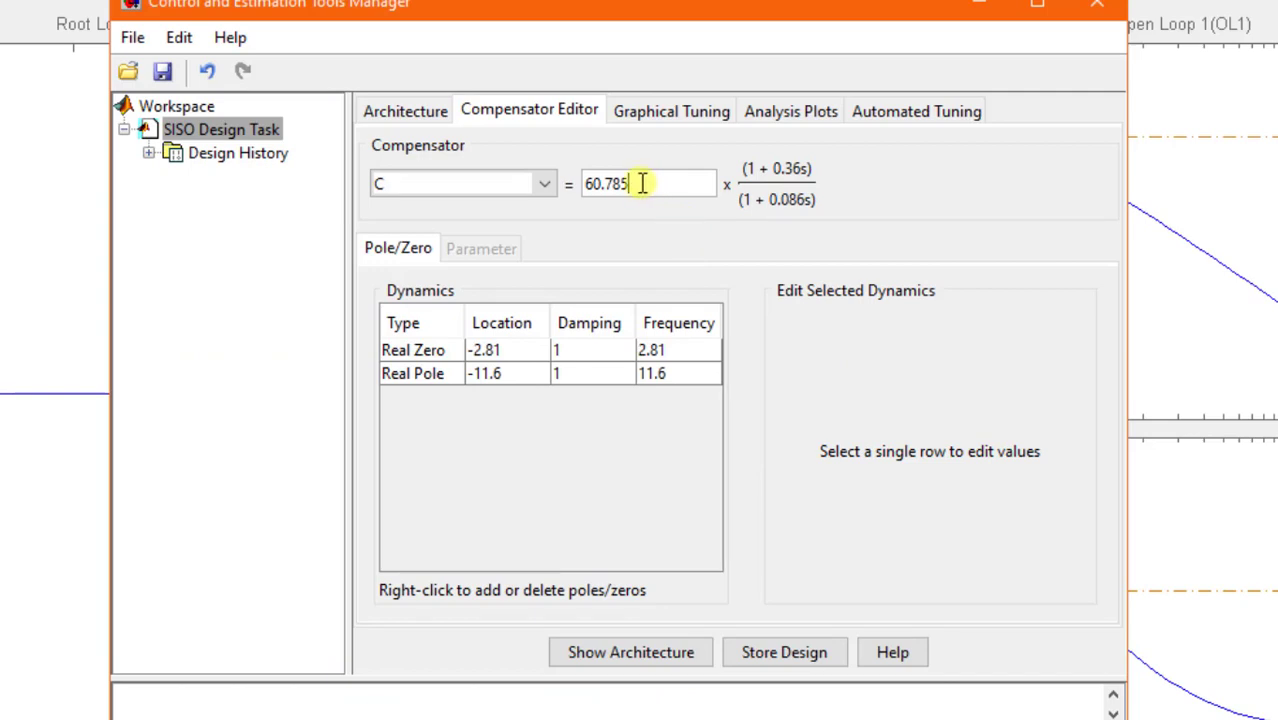
- Return to the compensator editor and highlight the gain of compensator C
{"action": "left_click_drag", "start_coordinate": [621, 183], "coordinate": [584, 183]}
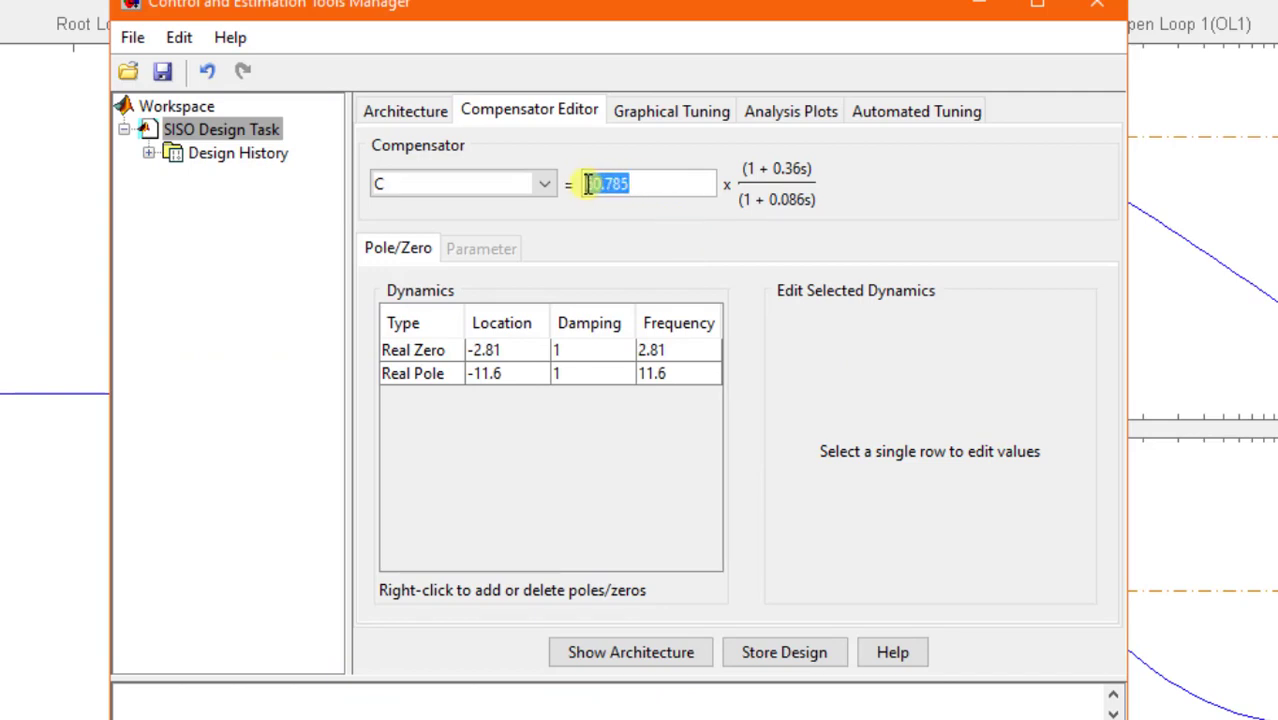
{"action": "left_click", "coordinate": [645, 183]}
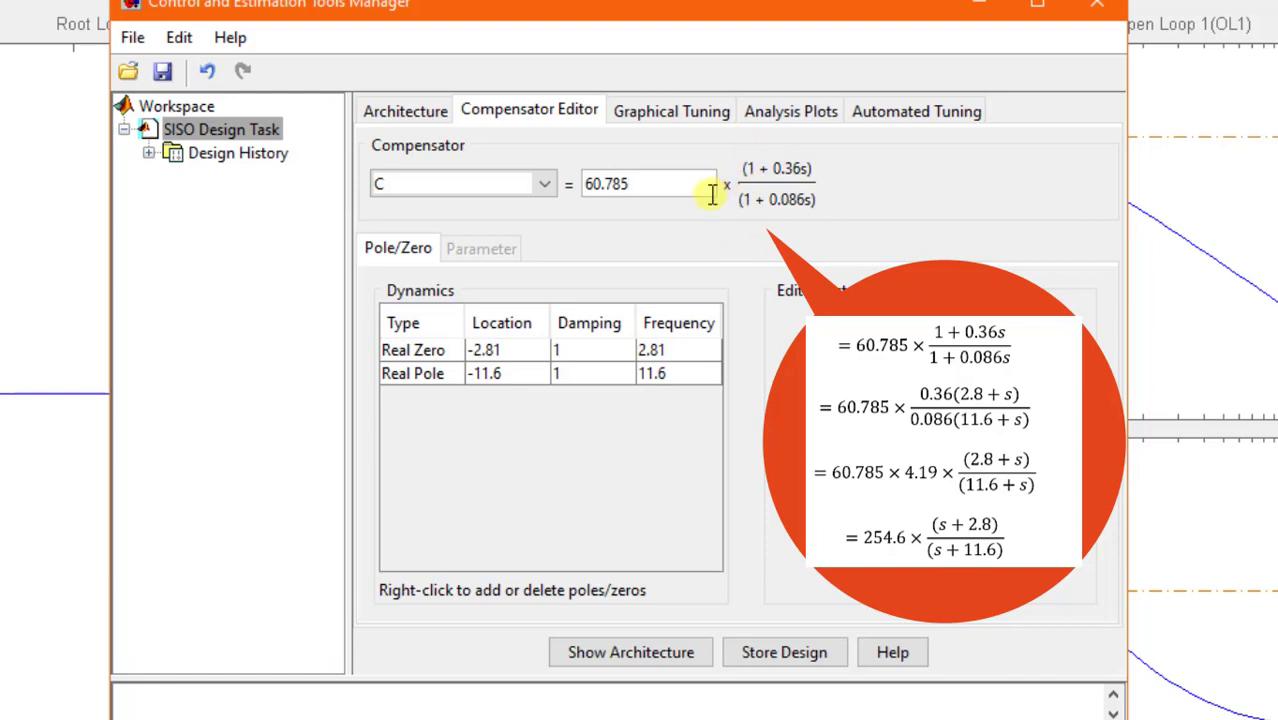
{"action": "left_click_drag", "start_coordinate": [634, 183], "coordinate": [586, 181]}
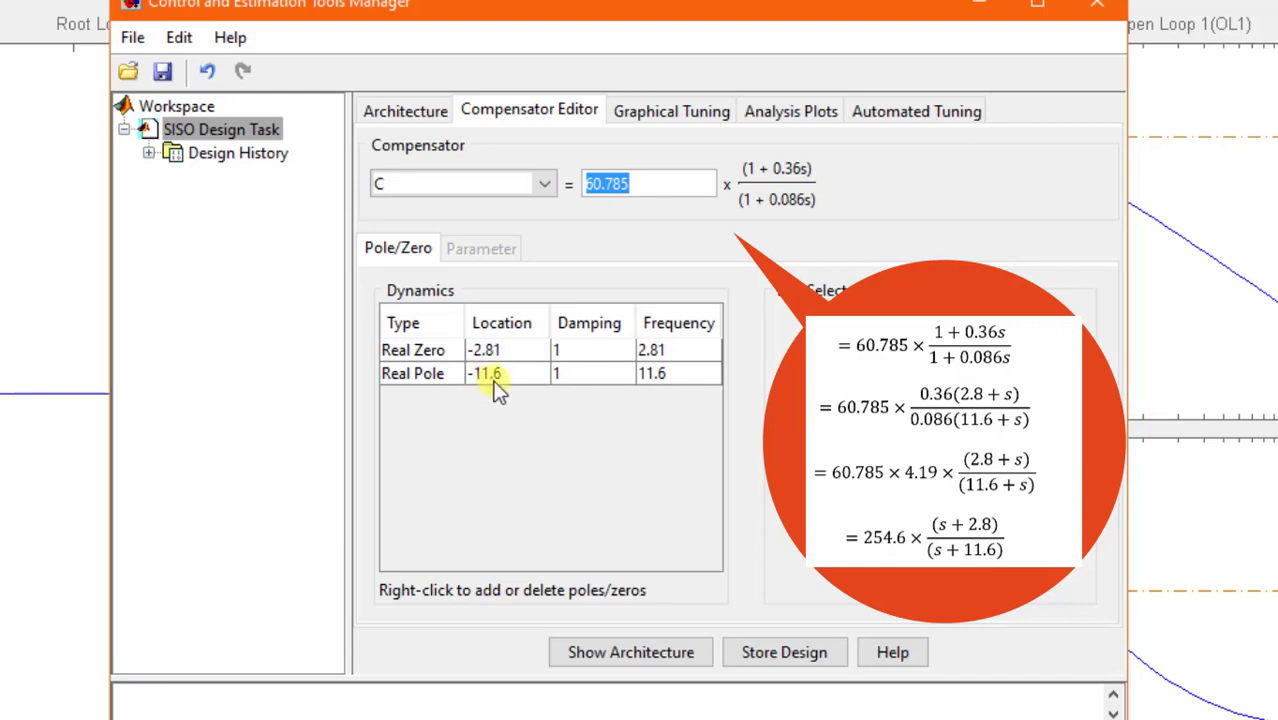
- Switch to the MATLAB command window, recall a=zpk([],[0 -3 -6],[1]) and rename its output variable to b
{"action": "left_click", "coordinate": [593, 719]}
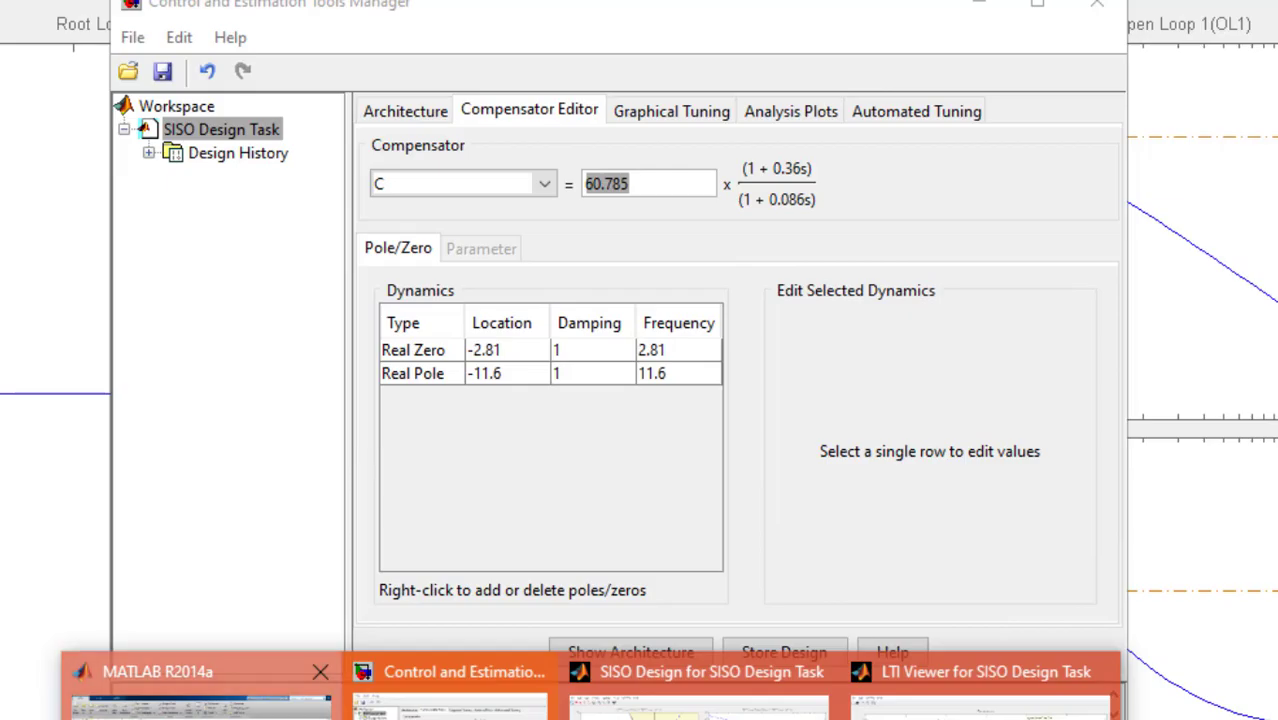
{"action": "left_click", "coordinate": [200, 705]}
{"action": "key", "text": "Up"}
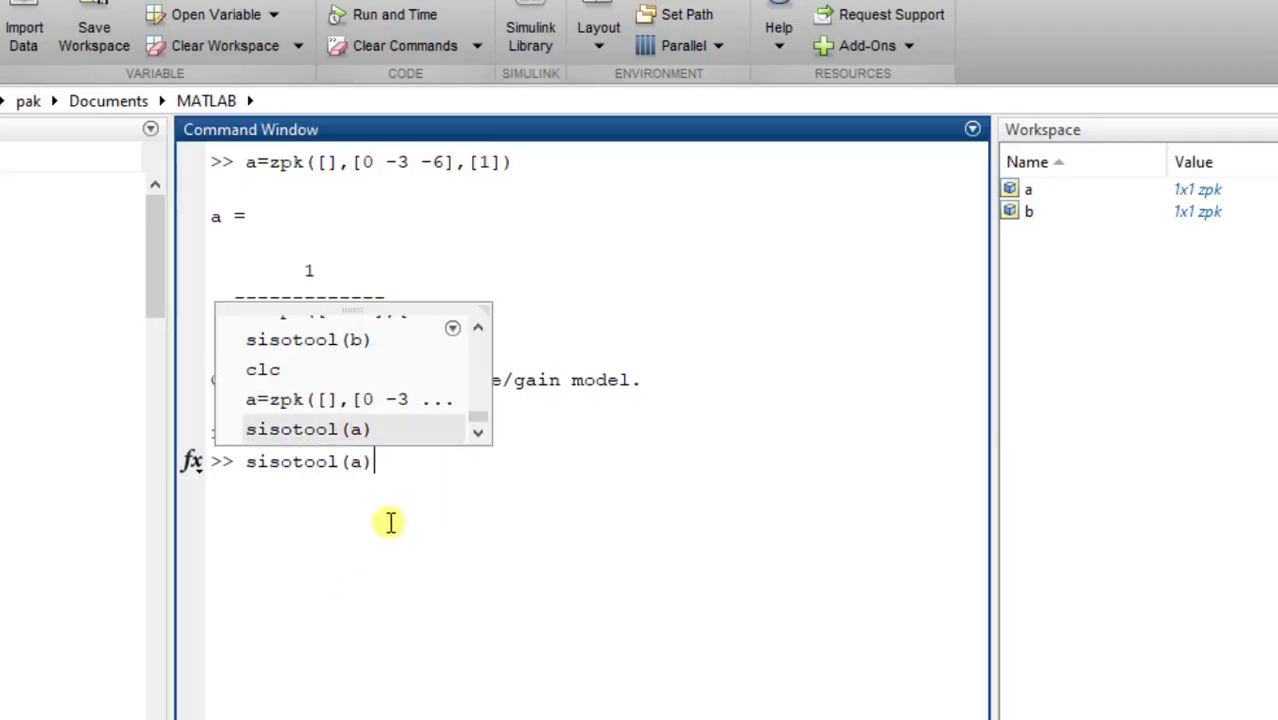
{"action": "key", "text": "Up"}
{"action": "key", "text": "Left"}
{"action": "key", "text": "Left"}
{"action": "key", "text": "Left"}
{"action": "key", "text": "Left"}
{"action": "key", "text": "Left"}
{"action": "key", "text": "Left"}
{"action": "key", "text": "Left"}
{"action": "key", "text": "Left"}
{"action": "key", "text": "Left"}
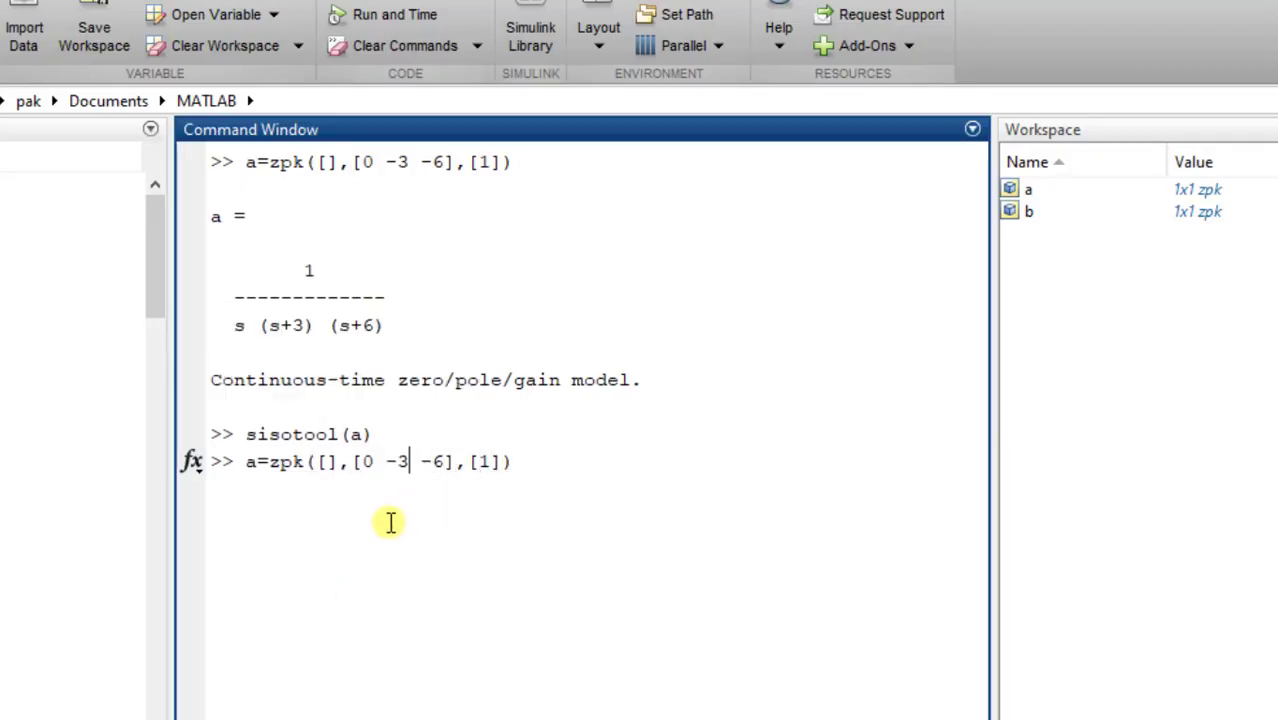
{"action": "key", "text": "Left"}
{"action": "key", "text": "Left"}
{"action": "key", "text": "Left"}
{"action": "key", "text": "Left"}
{"action": "key", "text": "Left"}
{"action": "key", "text": "Left"}
{"action": "key", "text": "Left"}
{"action": "key", "text": "Left"}
{"action": "key", "text": "Left"}
{"action": "key", "text": "Left"}
{"action": "key", "text": "Left"}
{"action": "key", "text": "Left"}
{"action": "key", "text": "Left"}
{"action": "key", "text": "BackSpace"}
{"action": "type", "text": "b"}
{"action": "key", "text": "Right"}
{"action": "key", "text": "Right"}
{"action": "key", "text": "Right"}
{"action": "key", "text": "Right"}
{"action": "key", "text": "Right"}
{"action": "key", "text": "Right"}
{"action": "key", "text": "Right"}
{"action": "key", "text": "Right"}
{"action": "key", "text": "Right"}
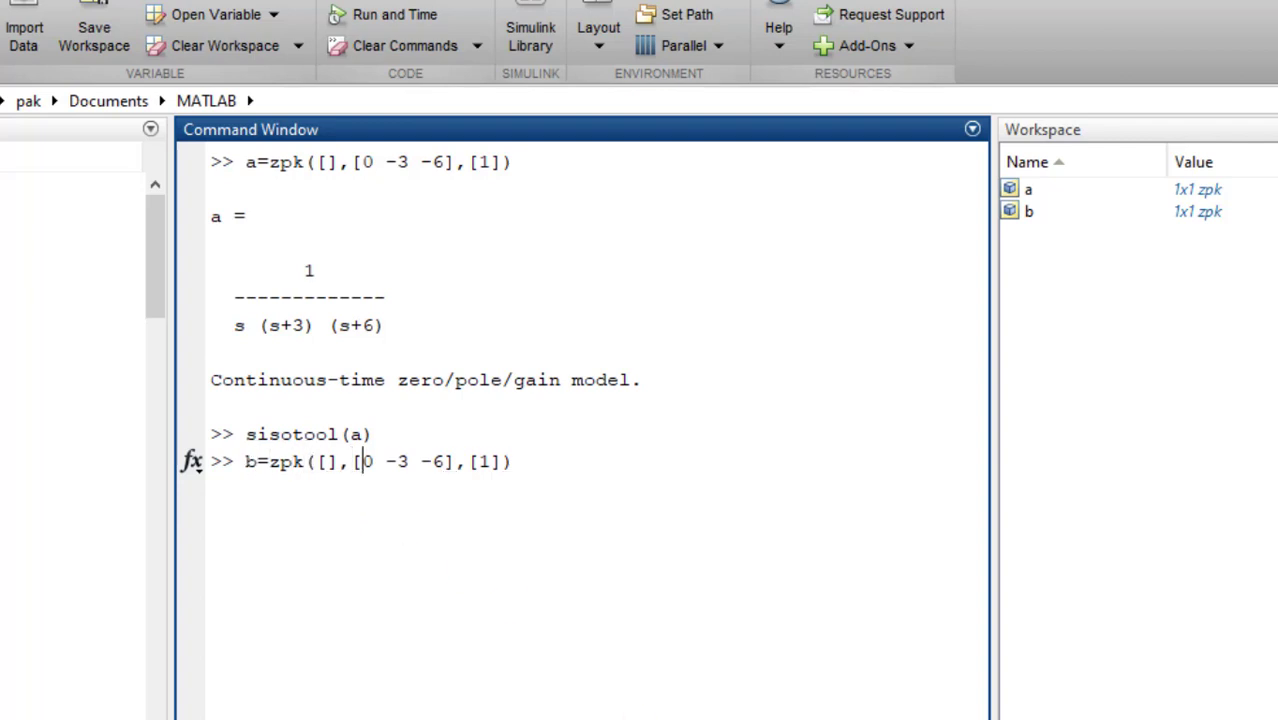
- Check the compensator's zero and pole locations and enter -2.81 as the zero in the pending zpk command for b
{"action": "left_click", "coordinate": [448, 690]}
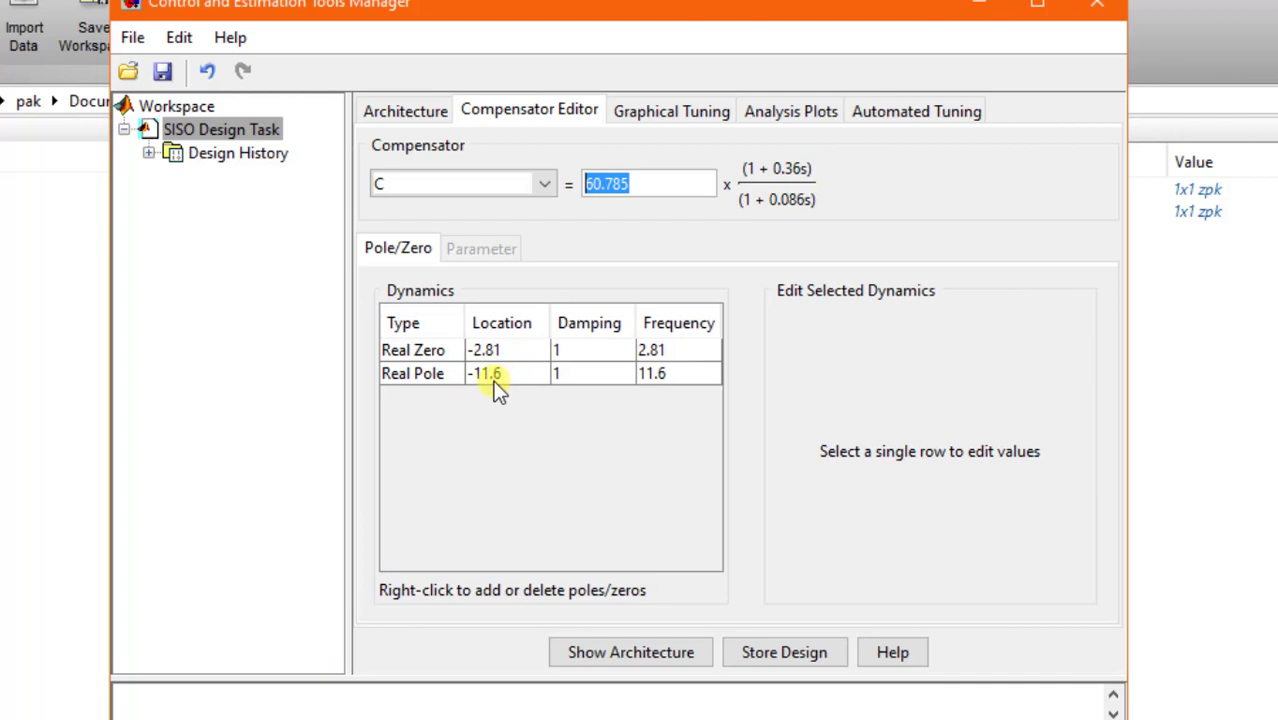
{"action": "left_click", "coordinate": [622, 718]}
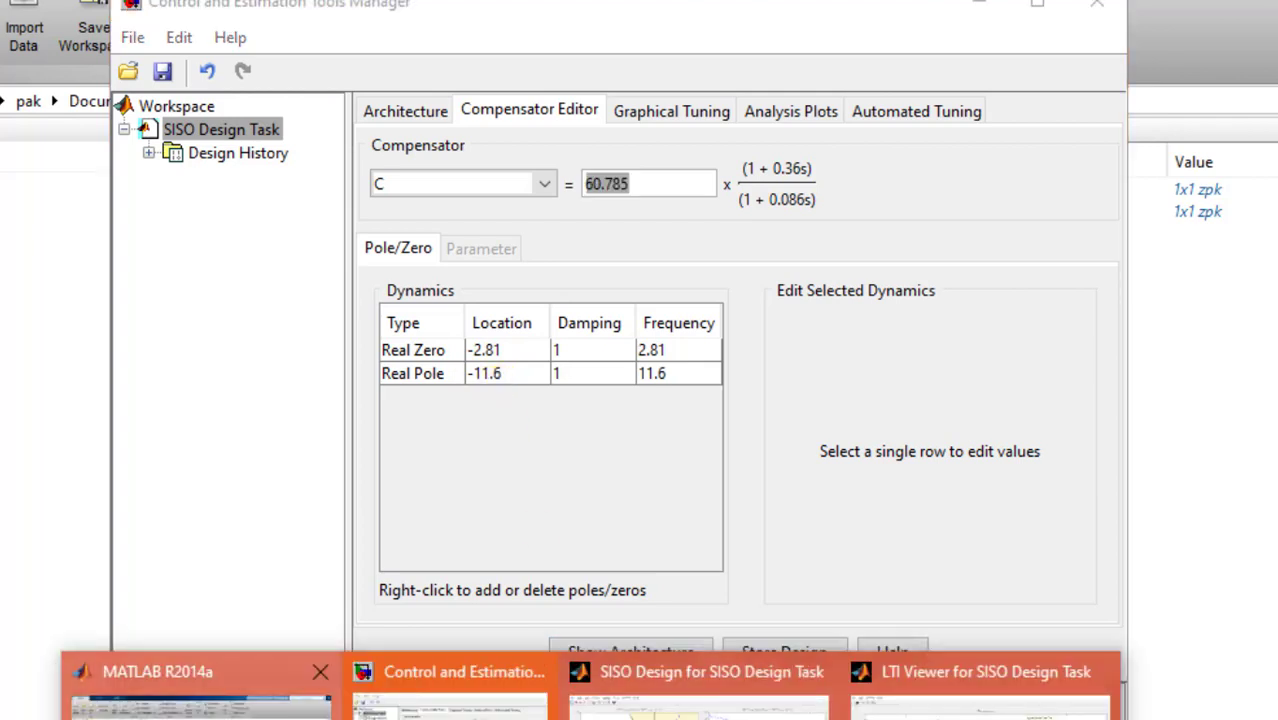
{"action": "left_click", "coordinate": [200, 690]}
{"action": "key", "text": "Left"}
{"action": "key", "text": "Left"}
{"action": "key", "text": "Left"}
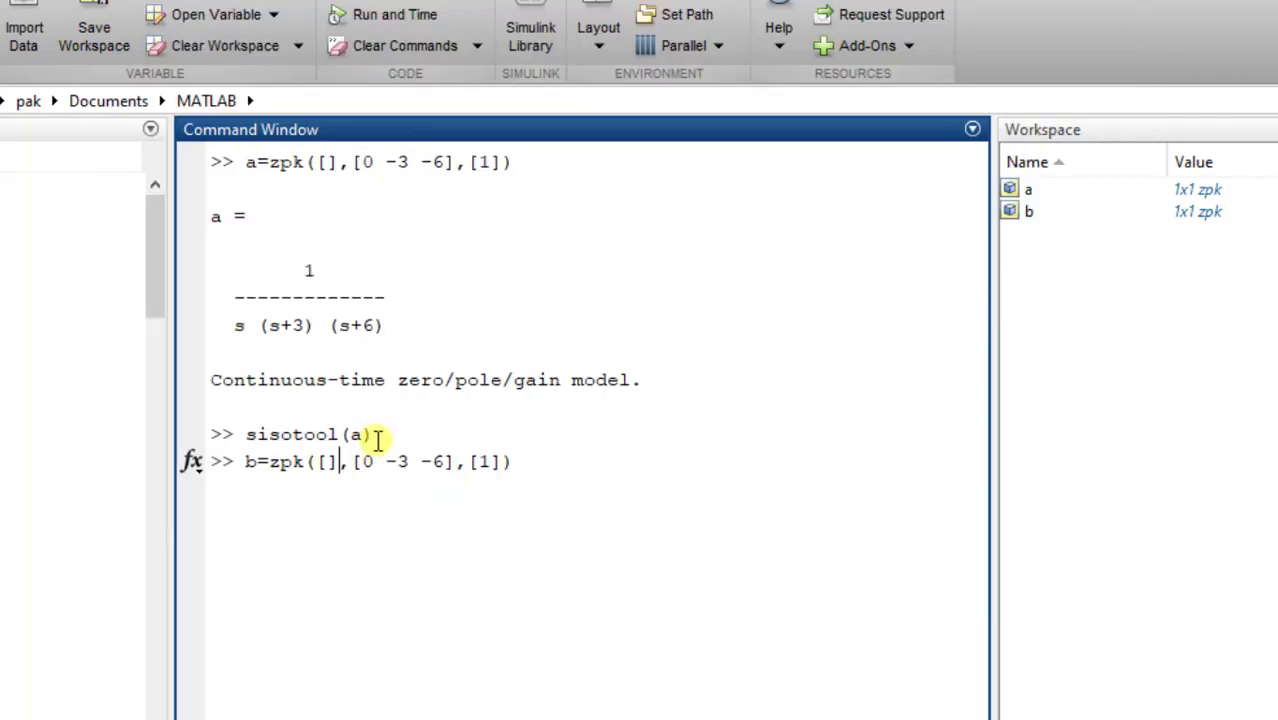
{"action": "type", "text": "-2.81"}
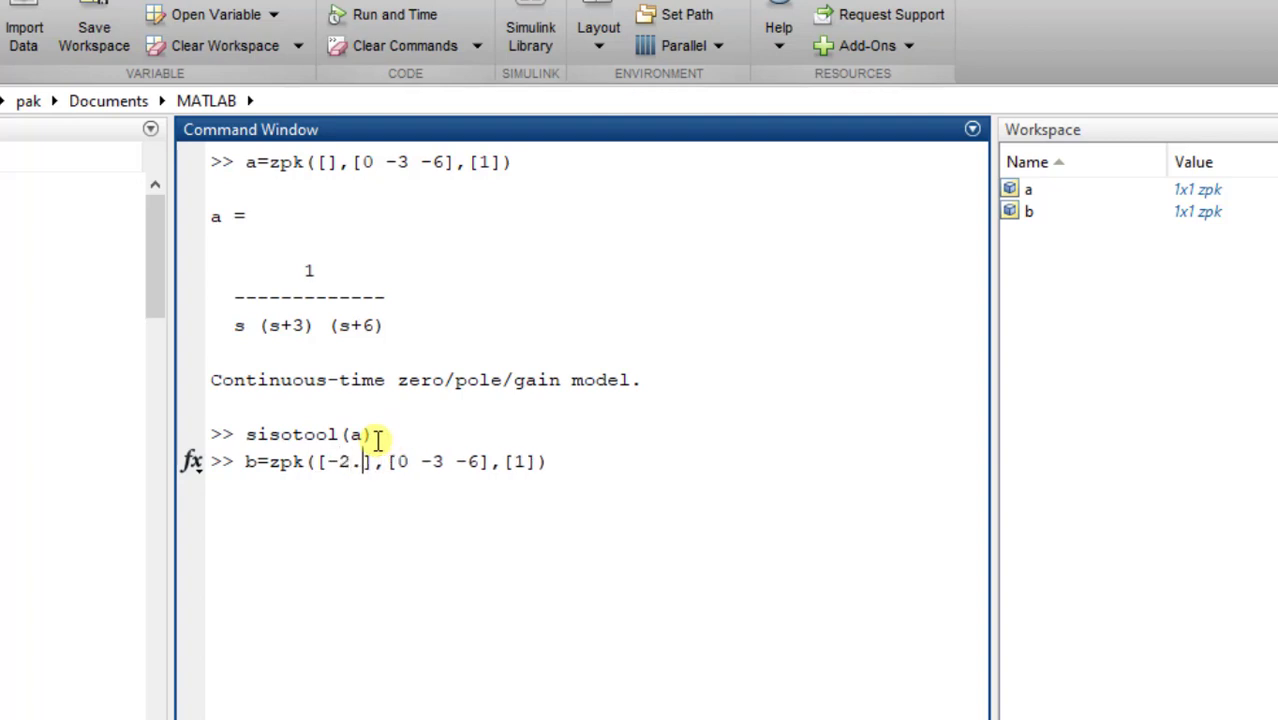
- Insert the compensator pole -11.6 ahead of 0 -3 -6 in the pole vector of the zpk command for b
{"action": "key", "text": "Right"}
{"action": "key", "text": "Right"}
{"action": "key", "text": "Right"}
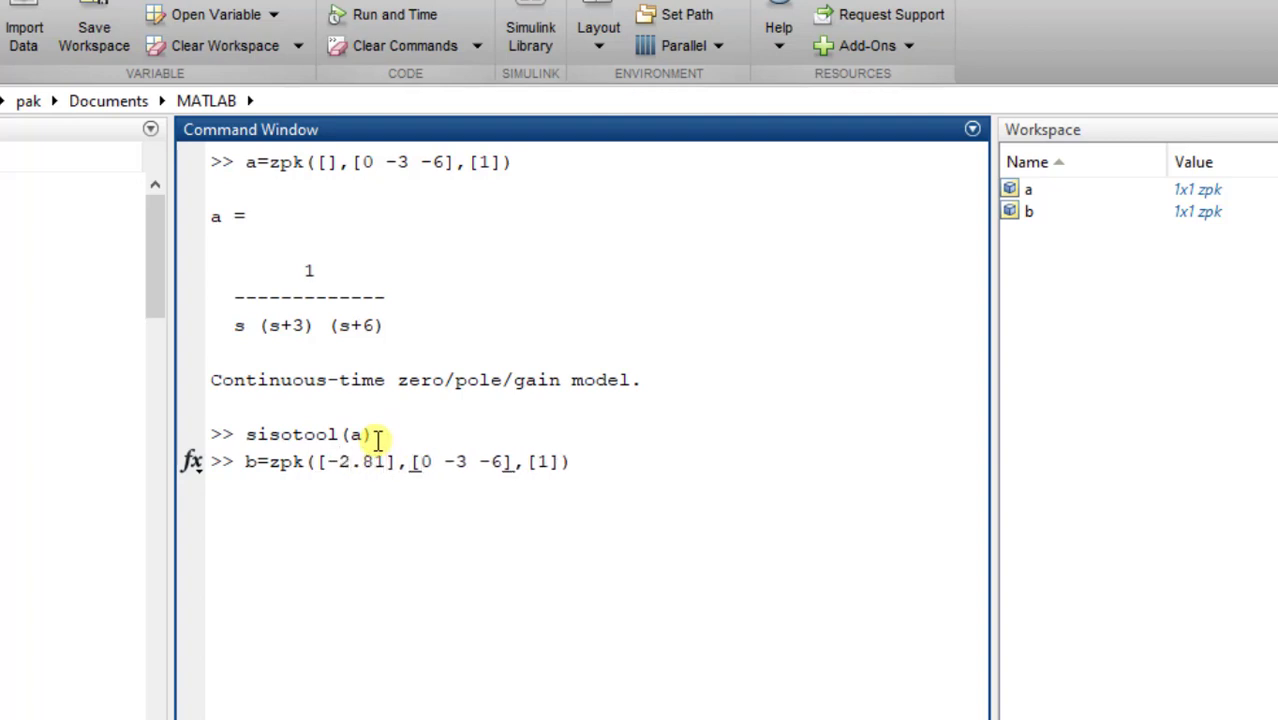
{"action": "type", "text": "-11.6"}
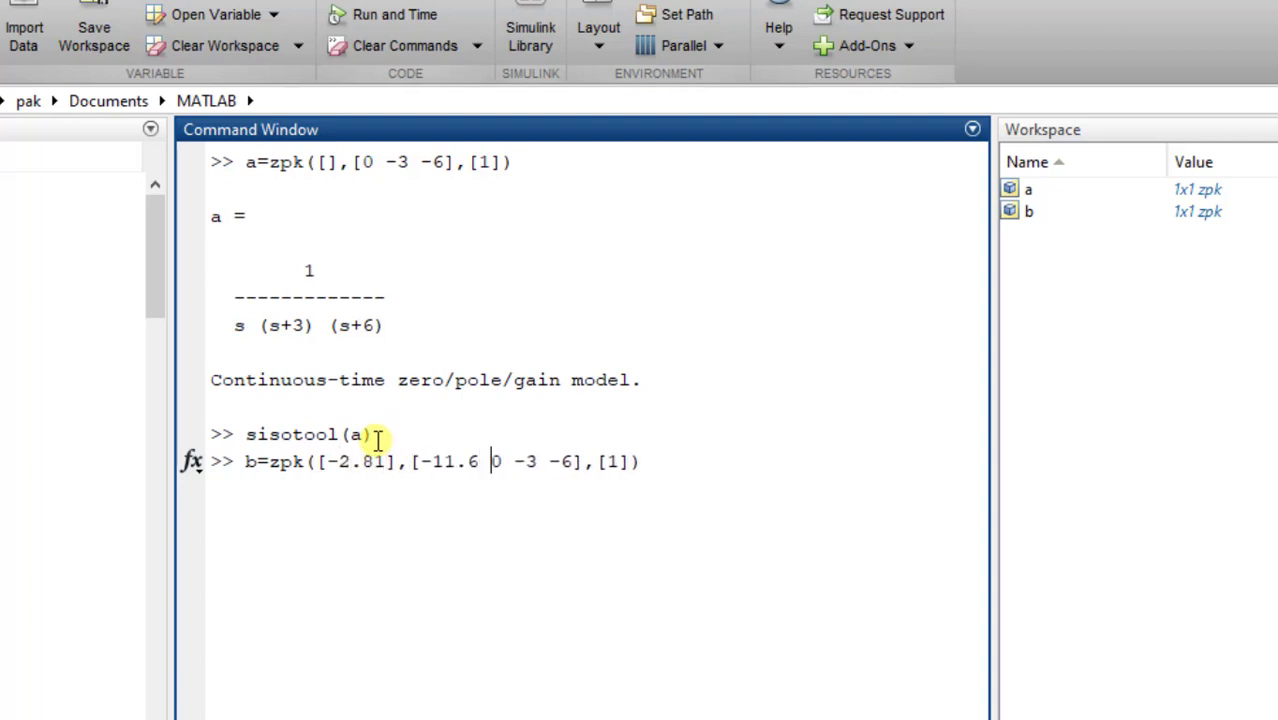
- Replace the gain in the pending zpk command for b with 254.4 and run the command
{"action": "key", "text": "Right"}
{"action": "key", "text": "Right"}
{"action": "key", "text": "Right"}
{"action": "key", "text": "Right"}
{"action": "key", "text": "Right"}
{"action": "key", "text": "Right"}
{"action": "key", "text": "Right"}
{"action": "key", "text": "Right"}
{"action": "key", "text": "Right"}
{"action": "key", "text": "Right"}
{"action": "key", "text": "Right"}
{"action": "key", "text": "BackSpace"}
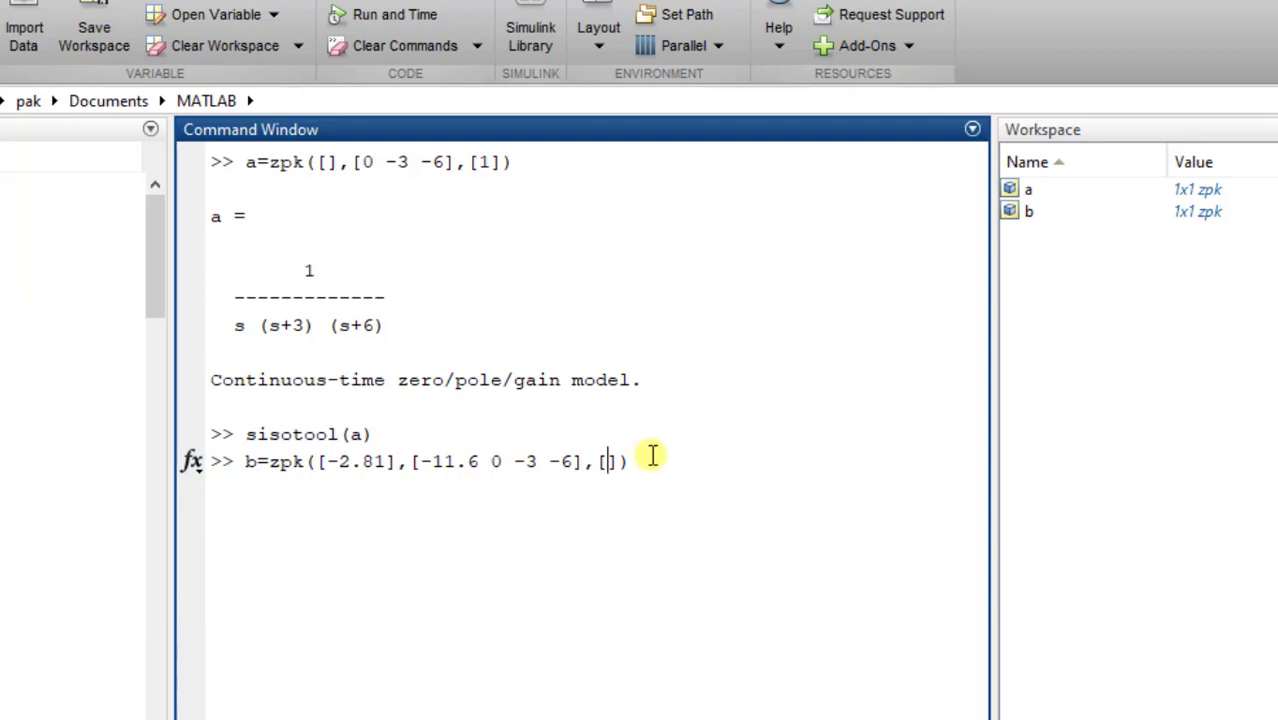
{"action": "type", "text": "254.4"}
{"action": "key", "text": "Return"}
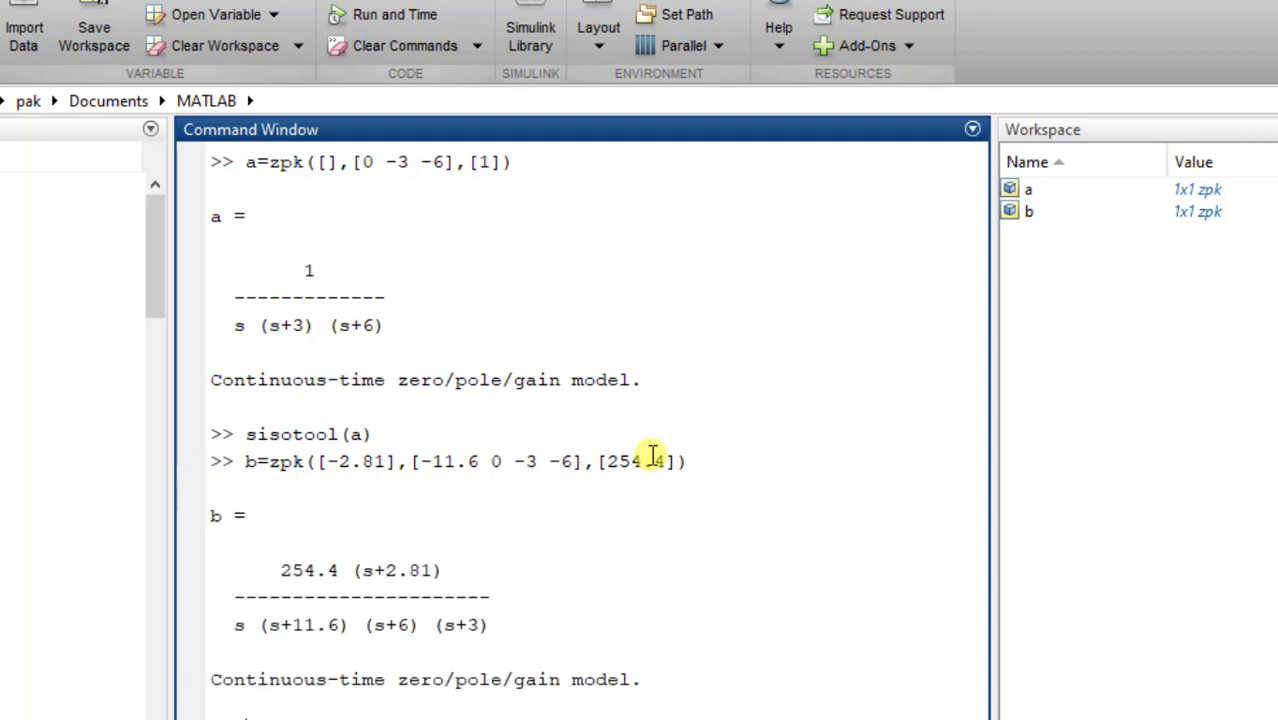
- Recall the sisotool(a) command, change its argument to b, run it and dismiss the getting-started message
{"action": "key", "text": "Up"}
{"action": "key", "text": "Up"}
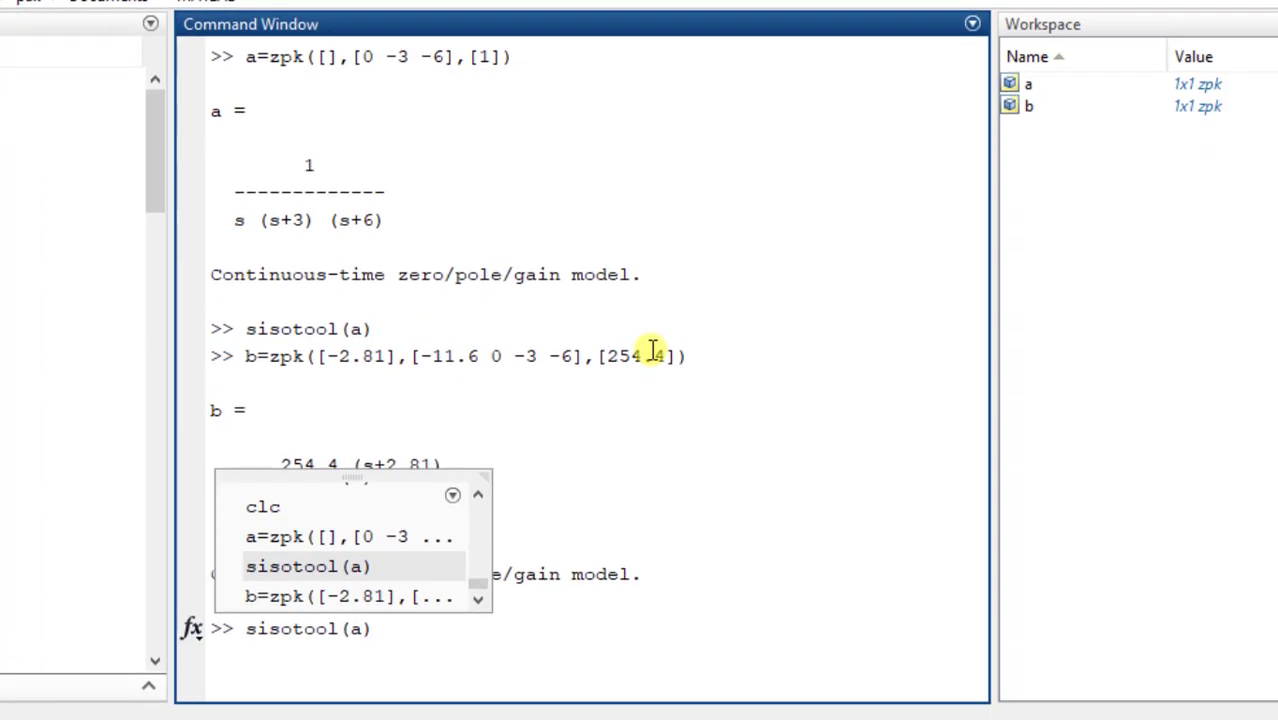
{"action": "key", "text": "Up"}
{"action": "key", "text": "Down"}
{"action": "key", "text": "Left"}
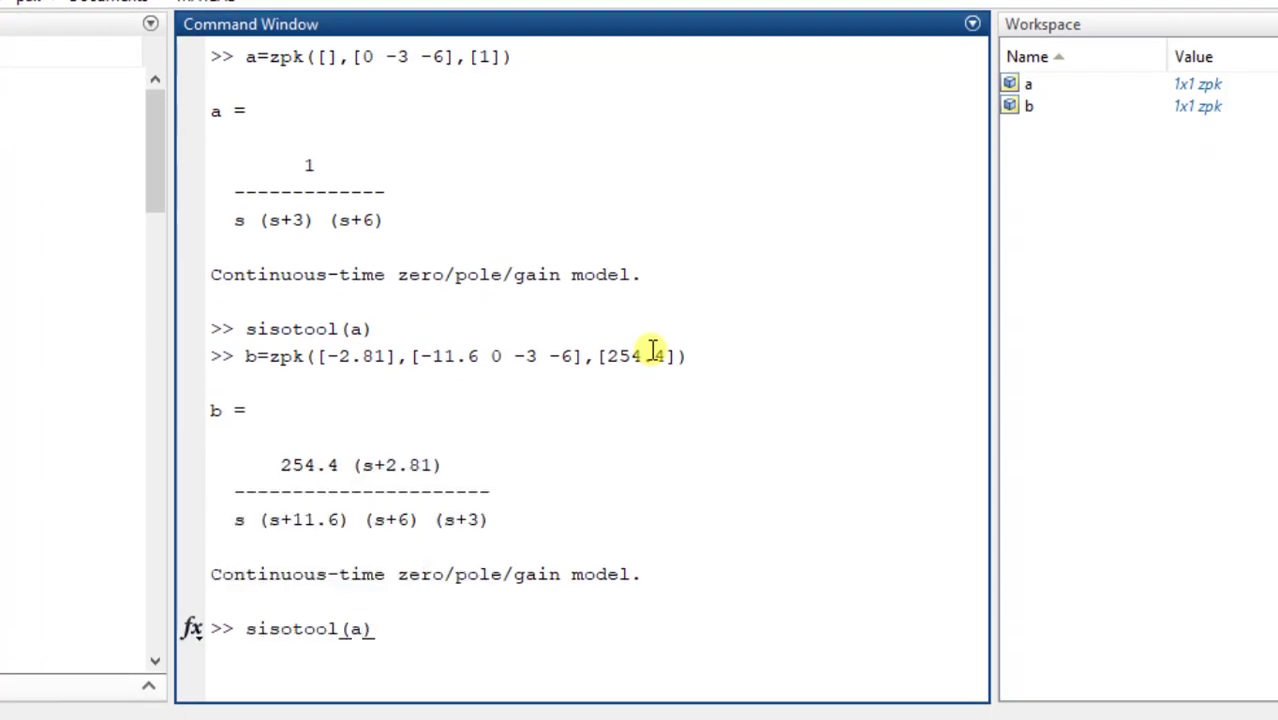
{"action": "key", "text": "BackSpace"}
{"action": "type", "text": "b"}
{"action": "key", "text": "Right"}
{"action": "key", "text": "Return"}
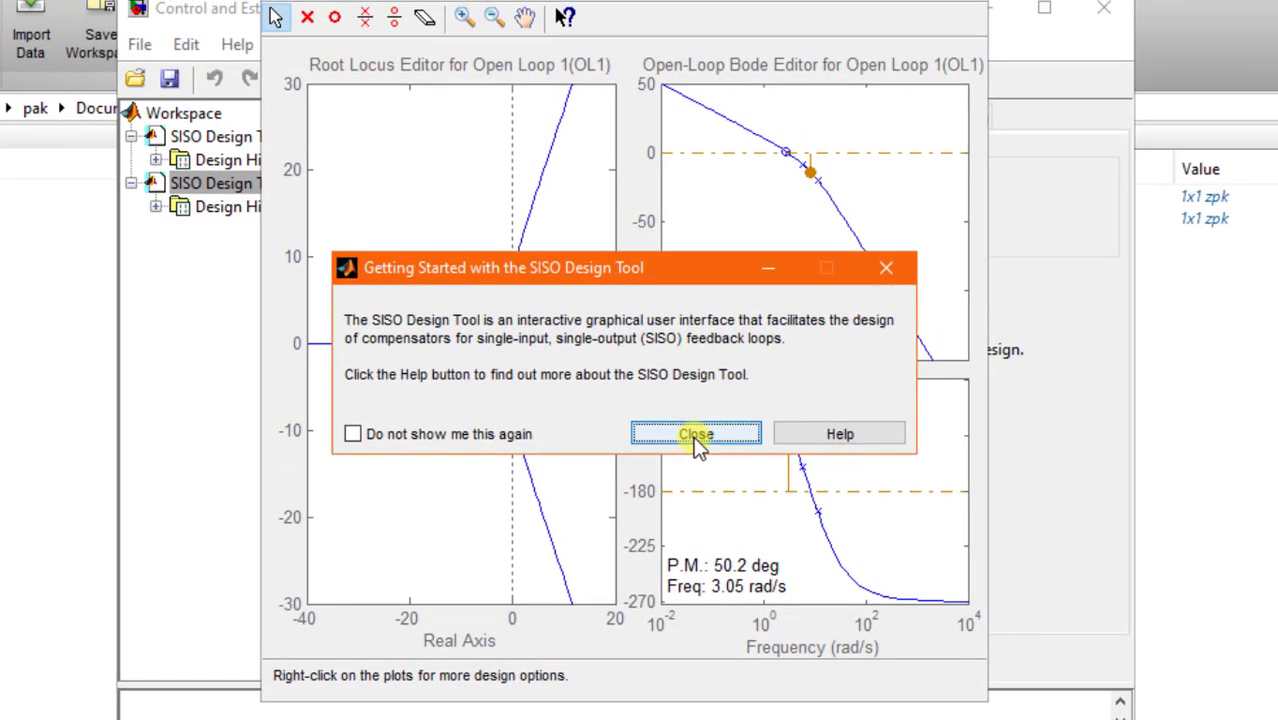
{"action": "left_click", "coordinate": [689, 338]}
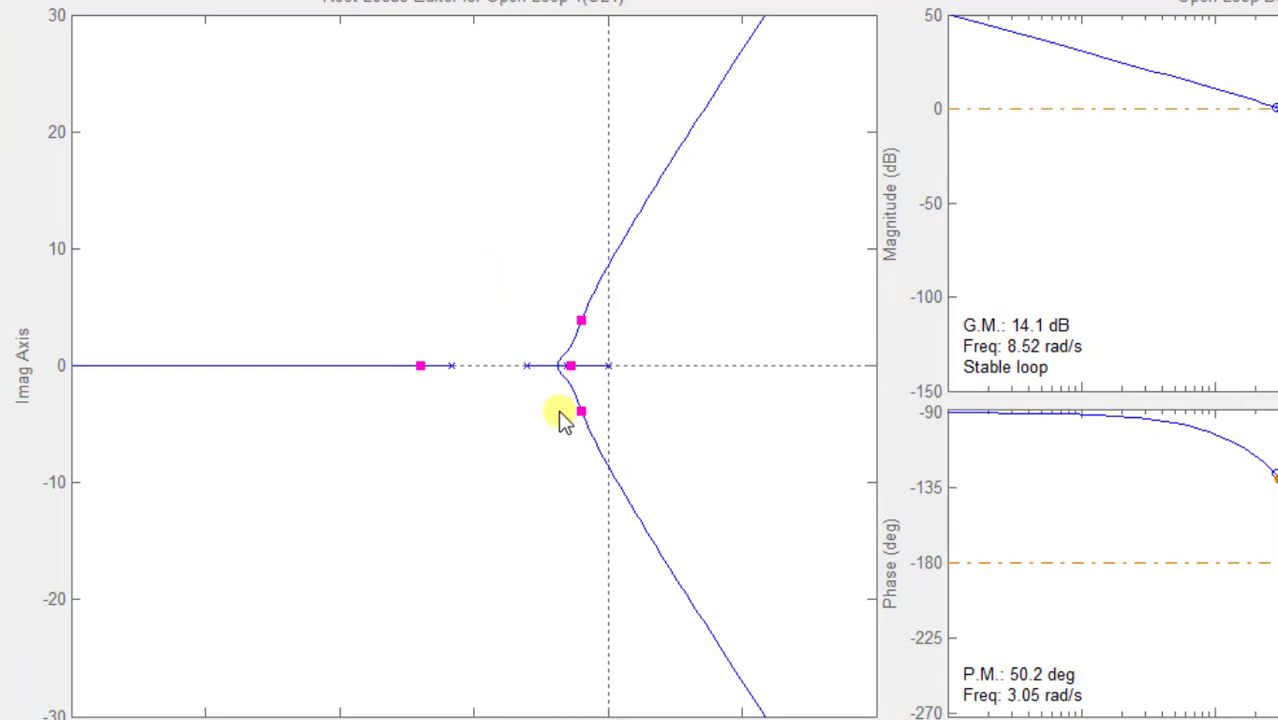
- Plot the step response of system b in an enlarged viewer and hide the Closed Loop r to u curve
{"action": "left_click", "coordinate": [221, 20]}
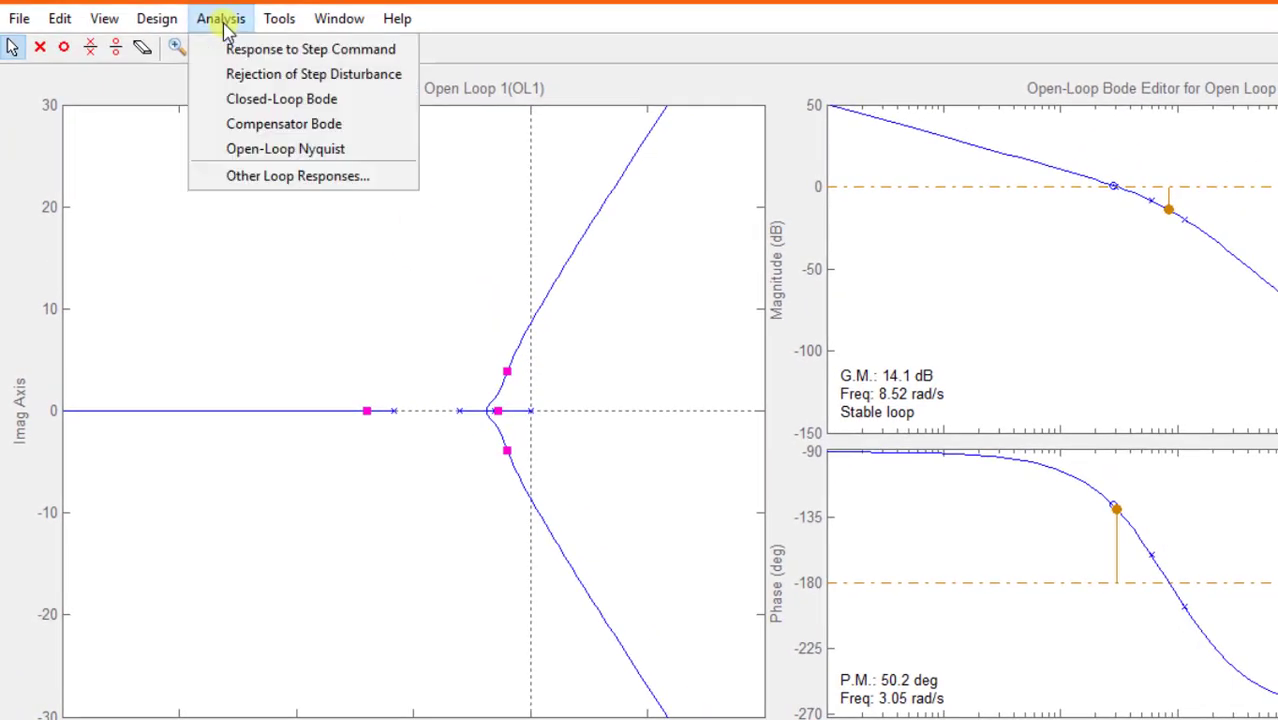
{"action": "left_click", "coordinate": [268, 52]}
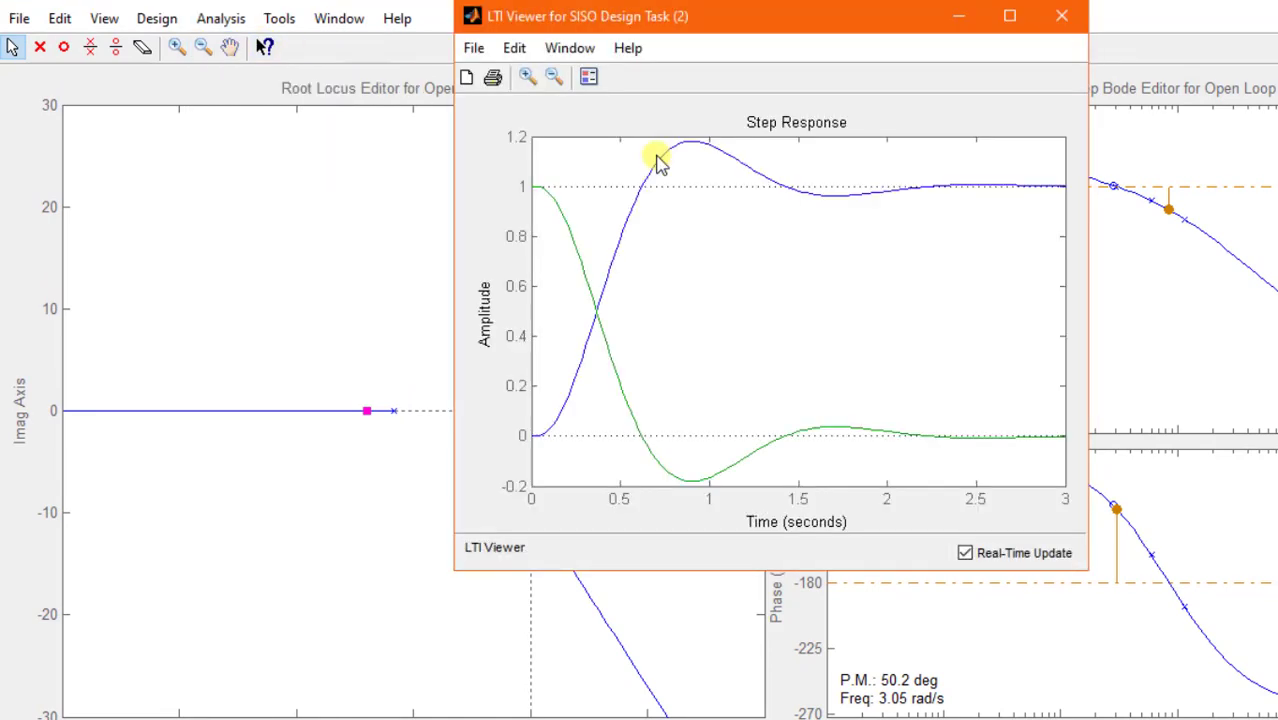
{"action": "left_click", "coordinate": [1010, 14]}
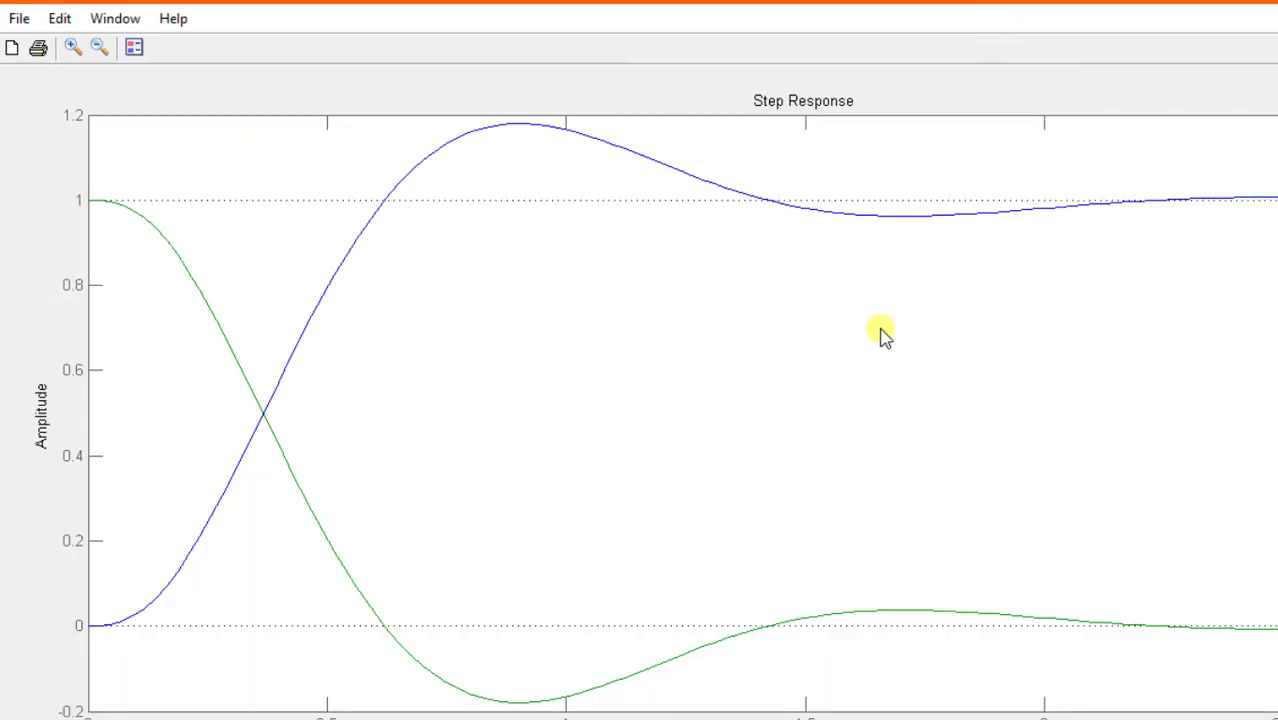
{"action": "right_click", "coordinate": [879, 334]}
{"action": "mouse_move", "coordinate": [1016, 372]}
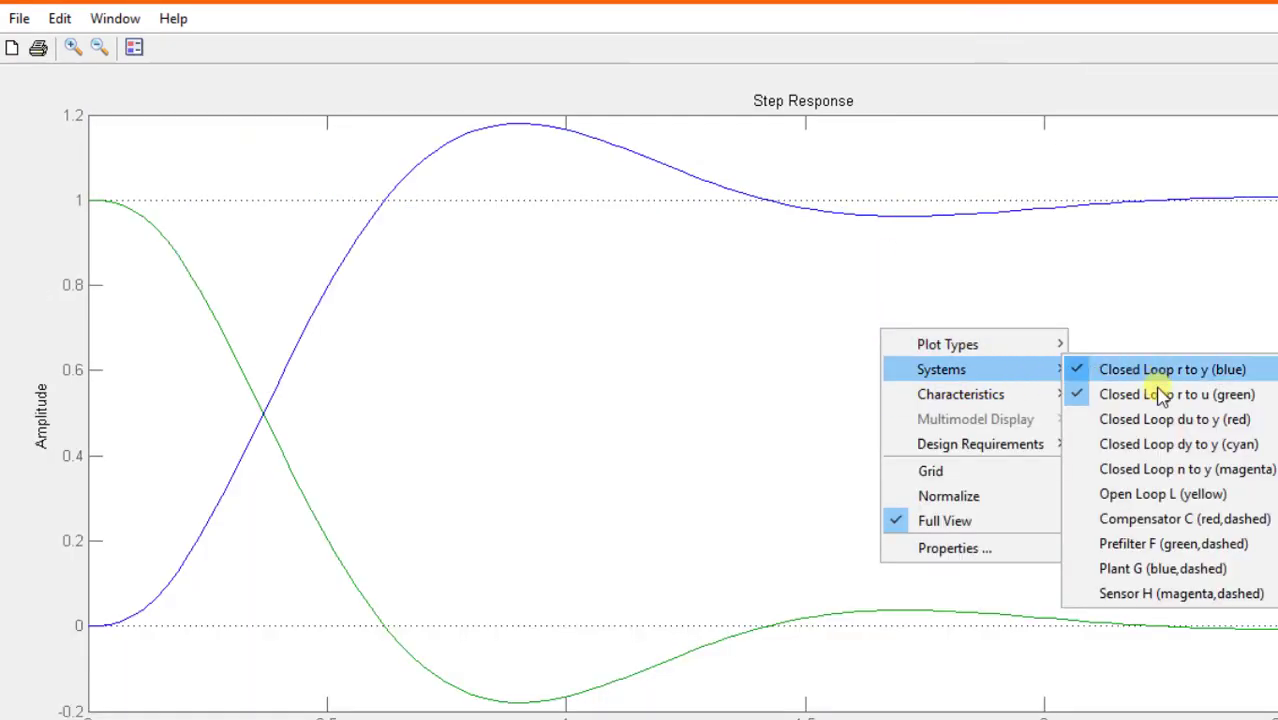
{"action": "left_click", "coordinate": [1159, 396]}
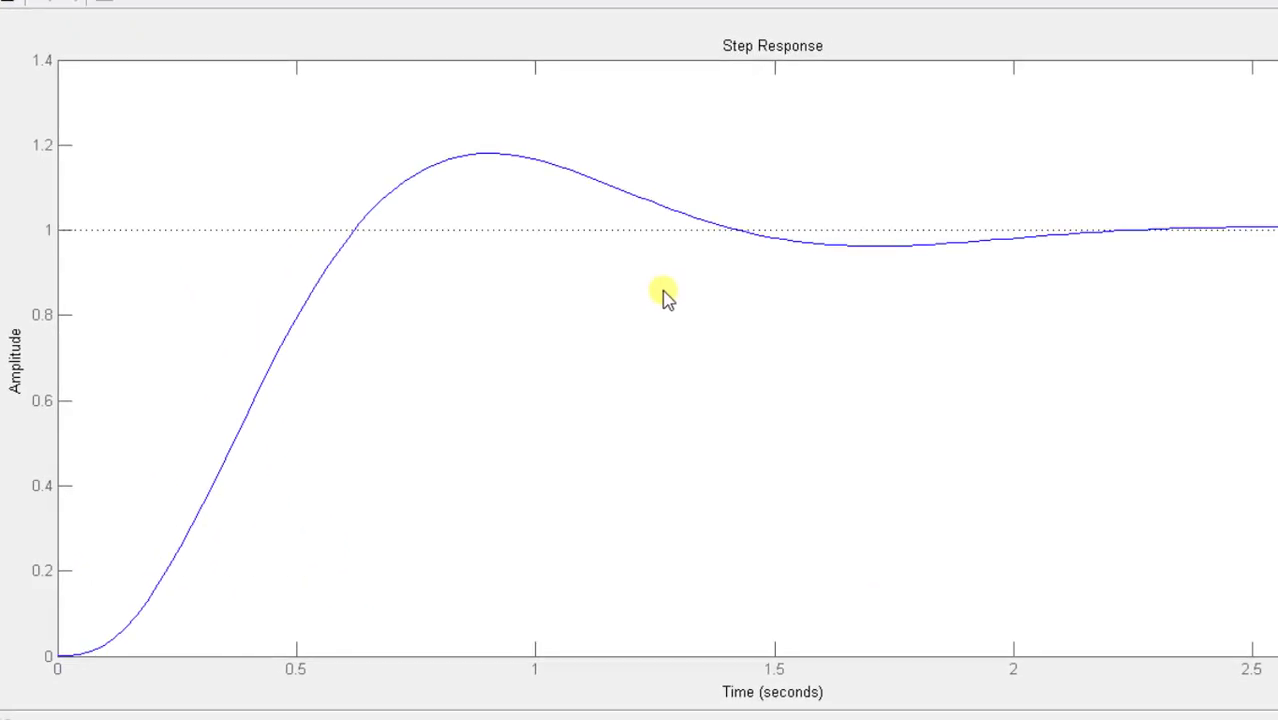
- Add the settling time and peak response characteristics to the step plot and display the values at both markers
{"action": "right_click", "coordinate": [658, 323]}
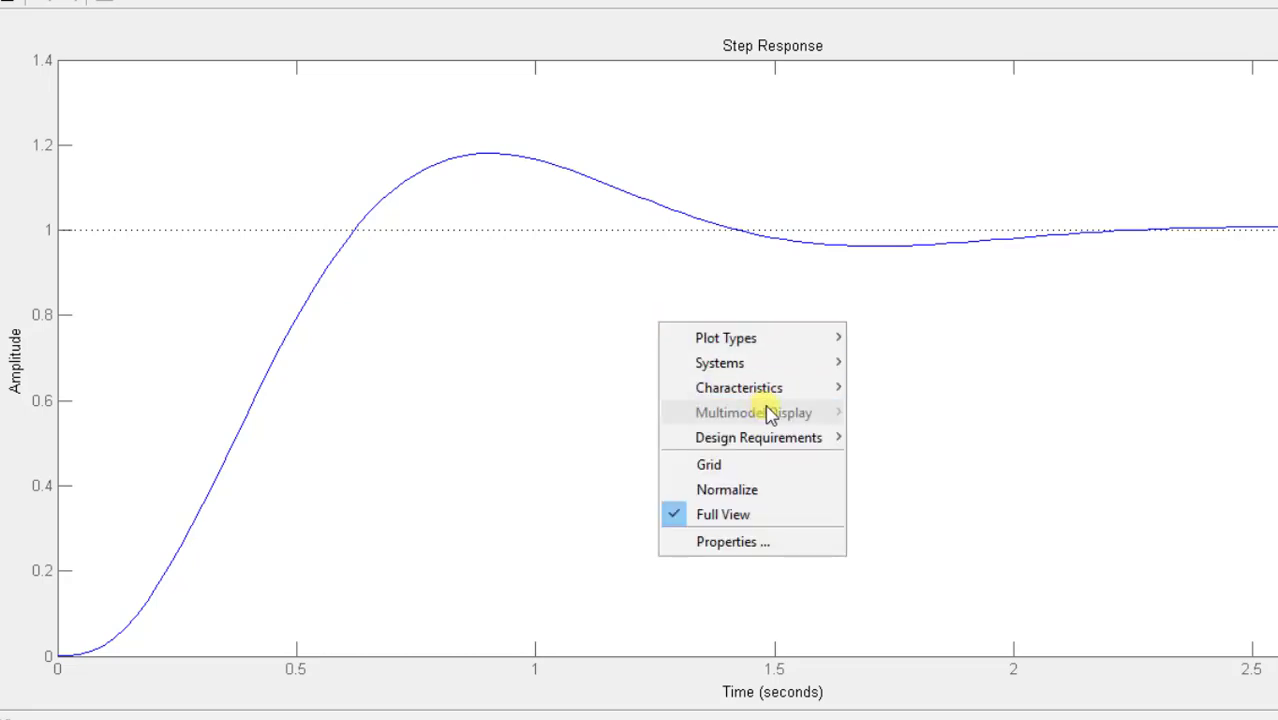
{"action": "mouse_move", "coordinate": [825, 394]}
{"action": "left_click", "coordinate": [888, 413]}
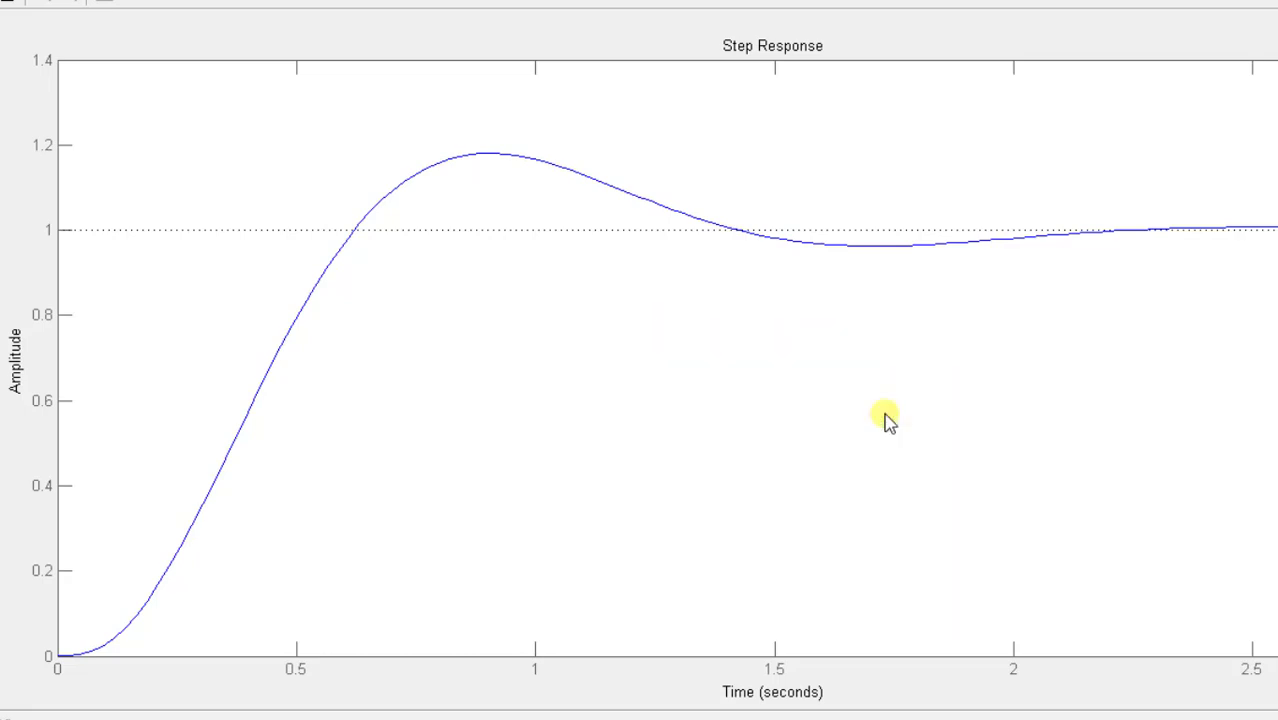
{"action": "right_click", "coordinate": [885, 413]}
{"action": "mouse_move", "coordinate": [905, 480]}
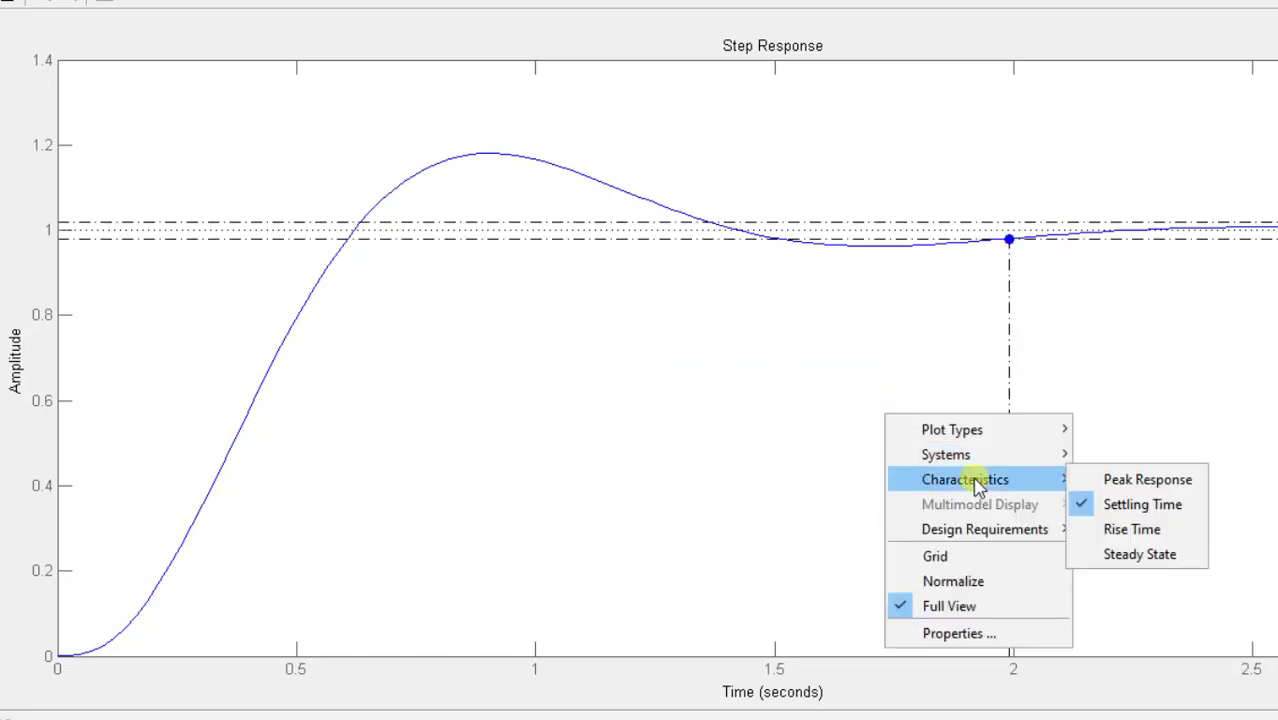
{"action": "left_click", "coordinate": [1150, 478]}
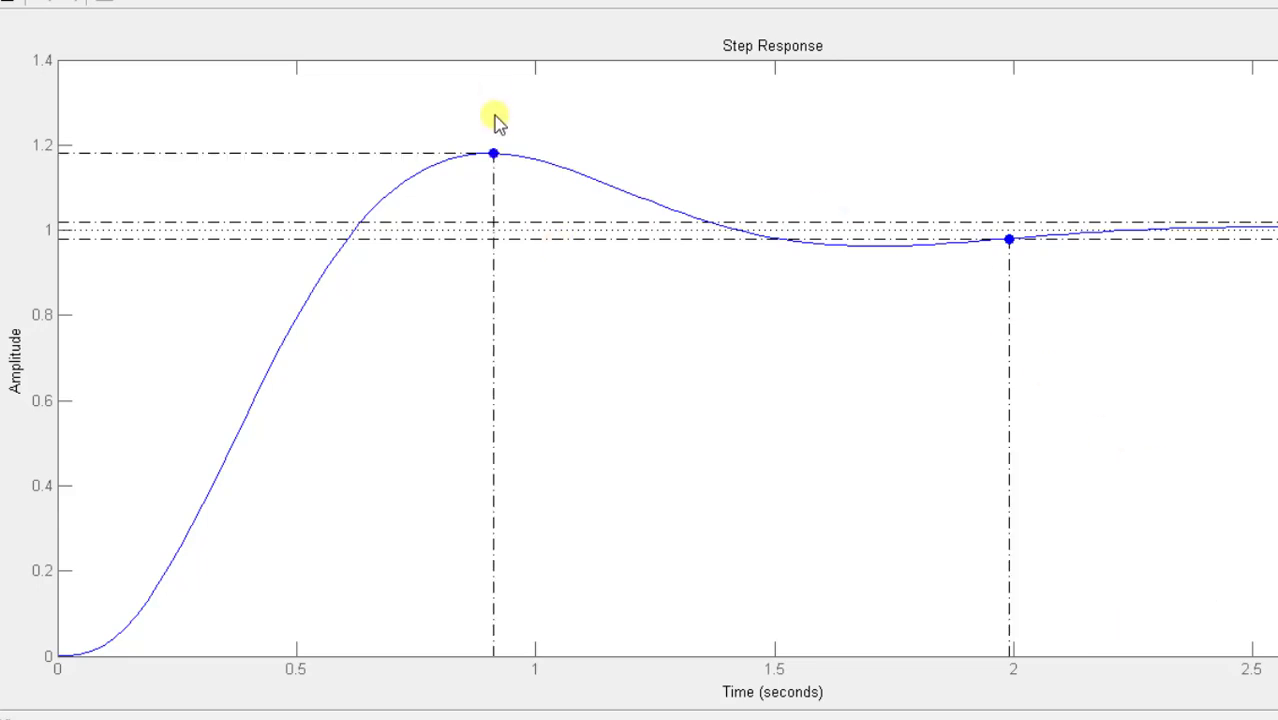
{"action": "left_click", "coordinate": [494, 155]}
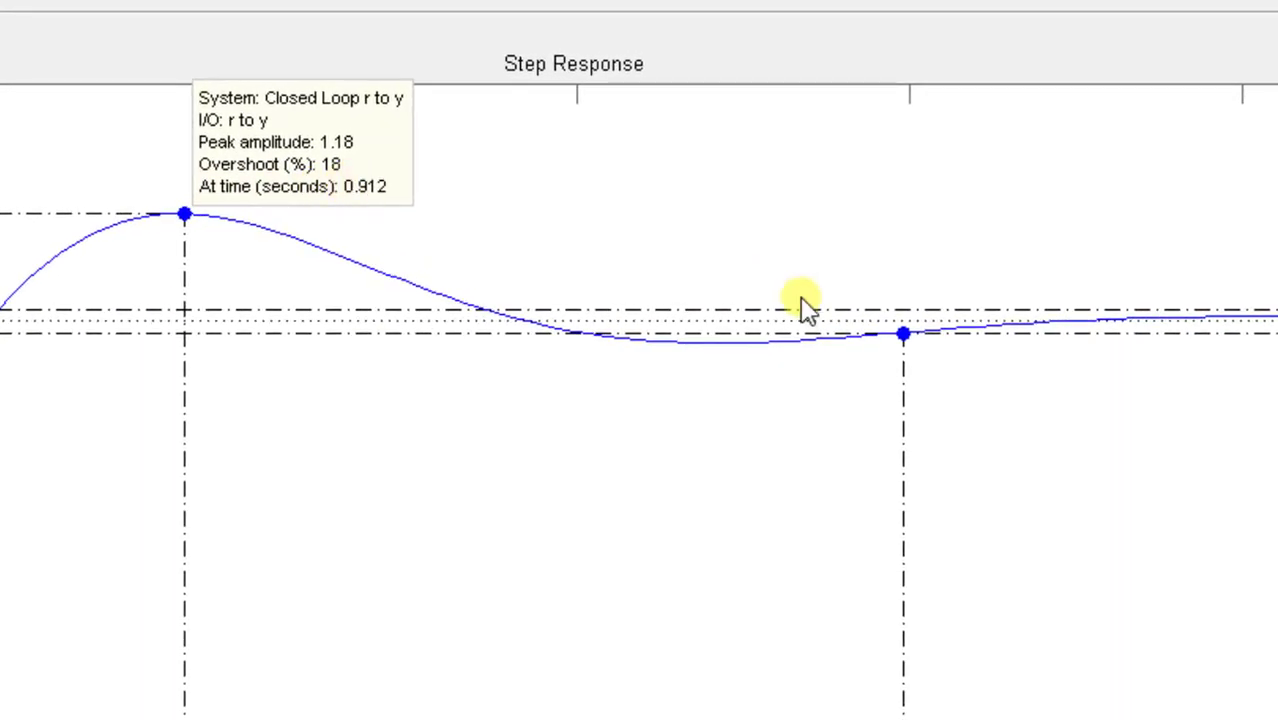
{"action": "left_click", "coordinate": [903, 333]}
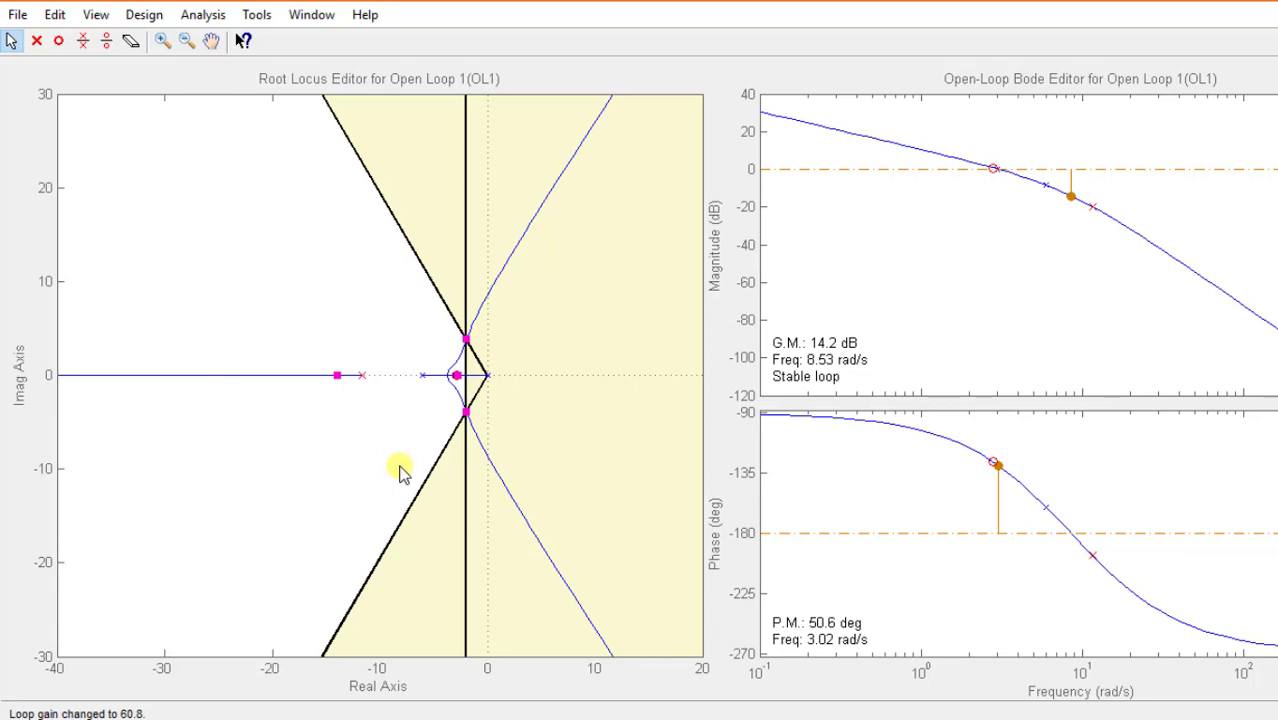
- In the first SISO design, raise the loop gain by moving the real-axis closed-loop pole to about -16
{"action": "left_click_drag", "start_coordinate": [463, 358], "coordinate": [463, 358]}
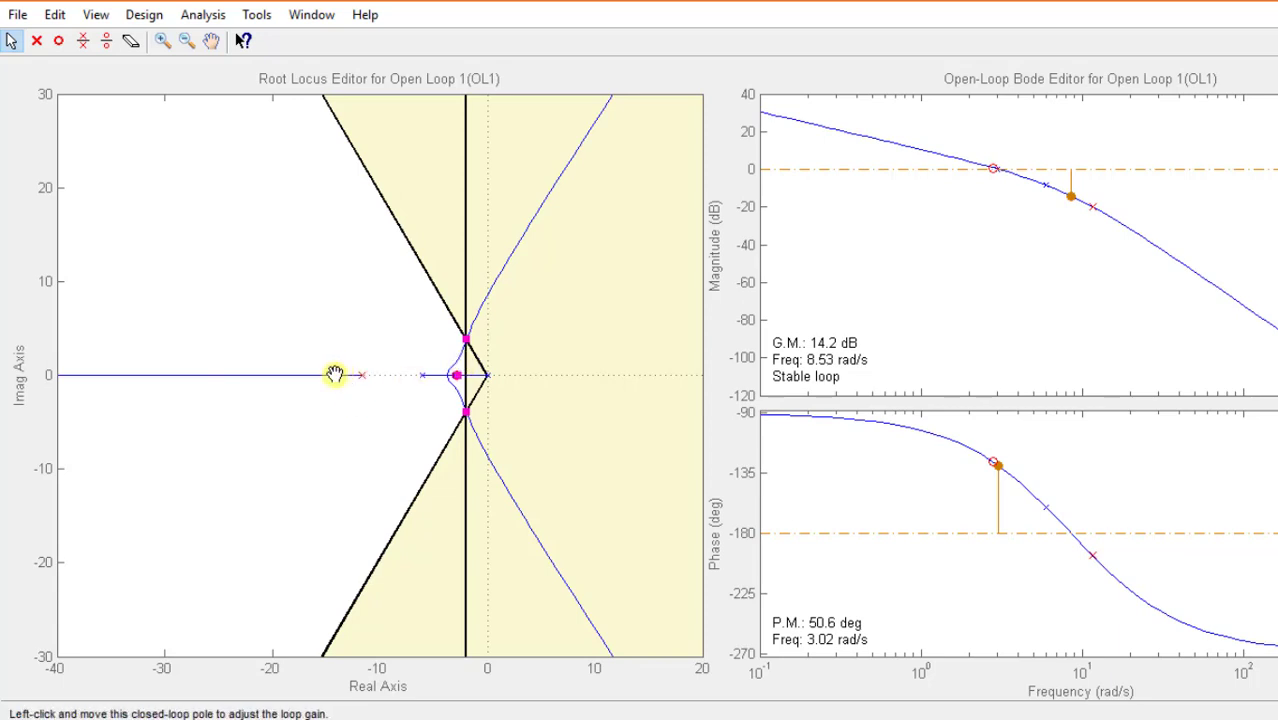
{"action": "mouse_move", "coordinate": [336, 376]}
{"action": "left_mouse_down"}
{"action": "mouse_move", "coordinate": [314, 374]}
{"action": "mouse_move", "coordinate": [339, 378]}
{"action": "left_mouse_up"}
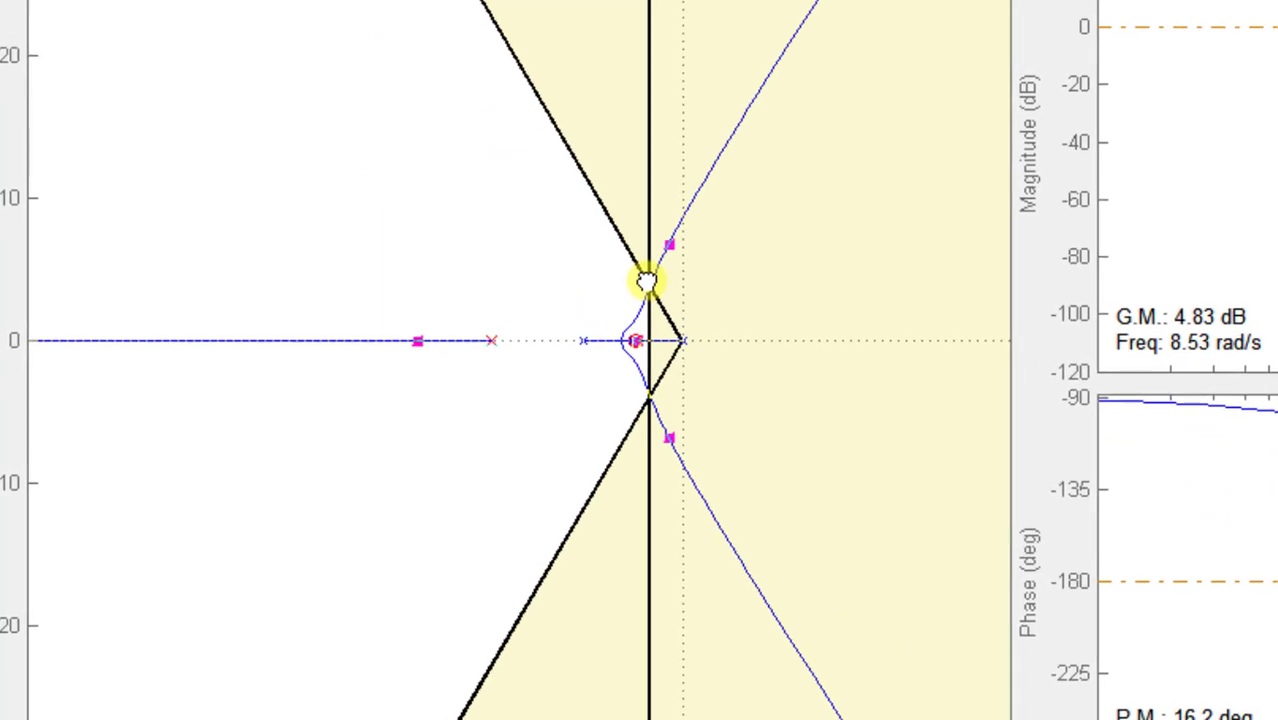
{"action": "left_click_drag", "start_coordinate": [647, 281], "coordinate": [650, 284]}
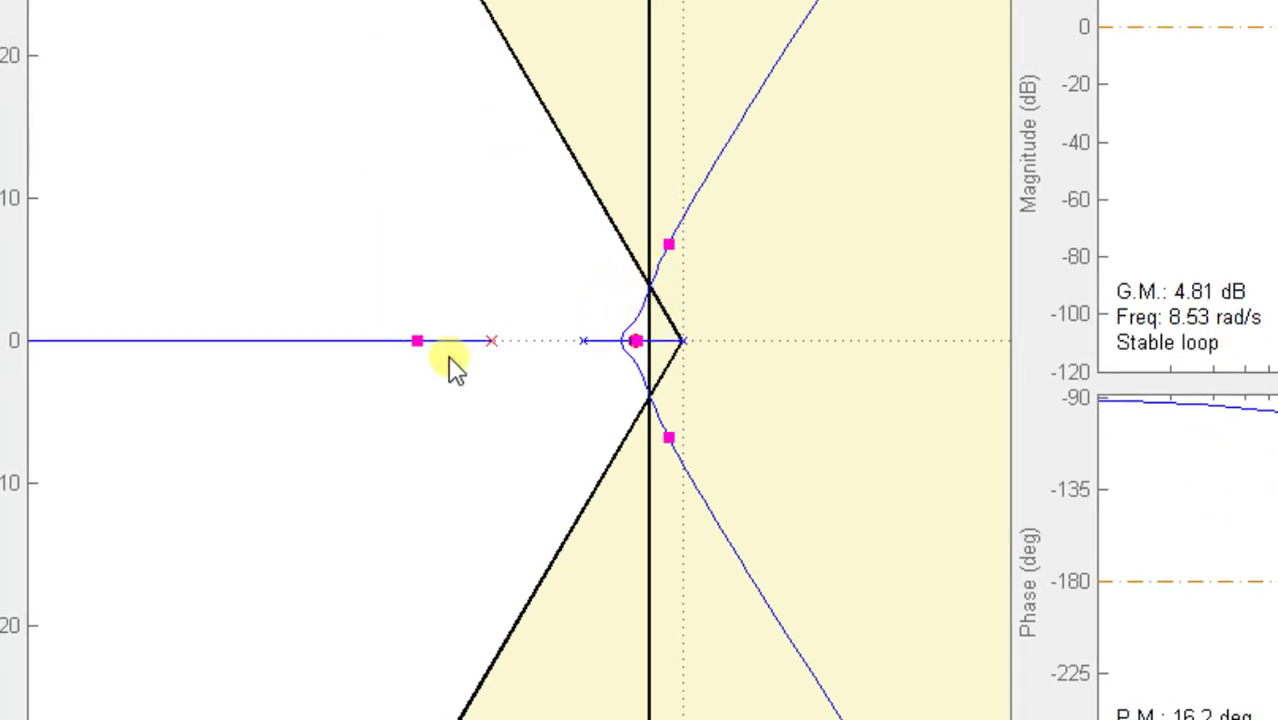
- Bring up the step response viewer belonging to the first SISO design
{"action": "left_click", "coordinate": [200, 12]}
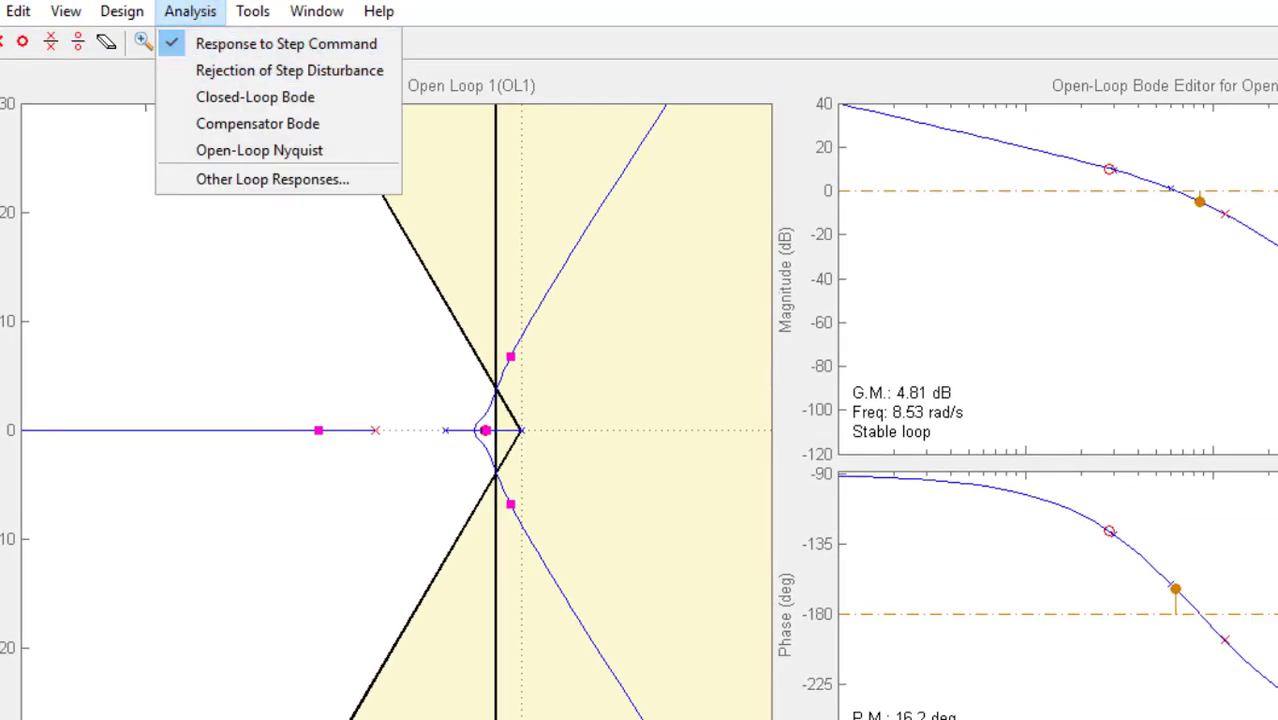
{"action": "mouse_move", "coordinate": [850, 719]}
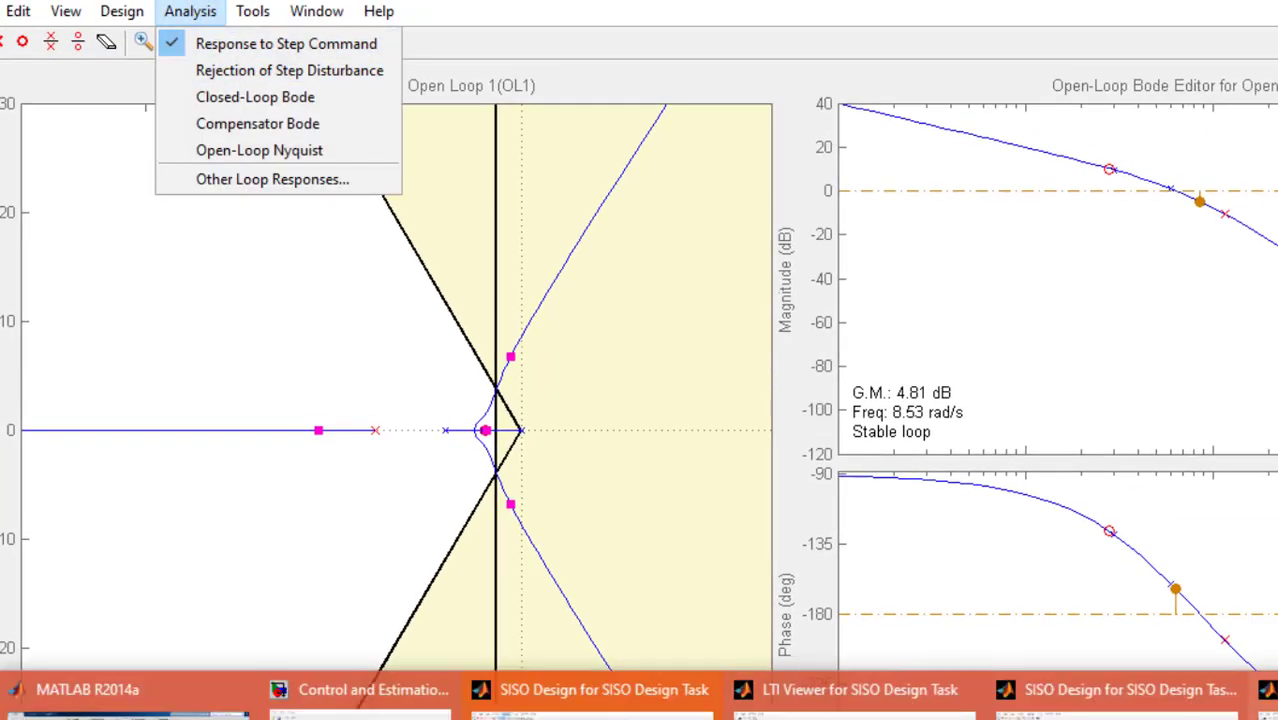
{"action": "left_click", "coordinate": [756, 719]}
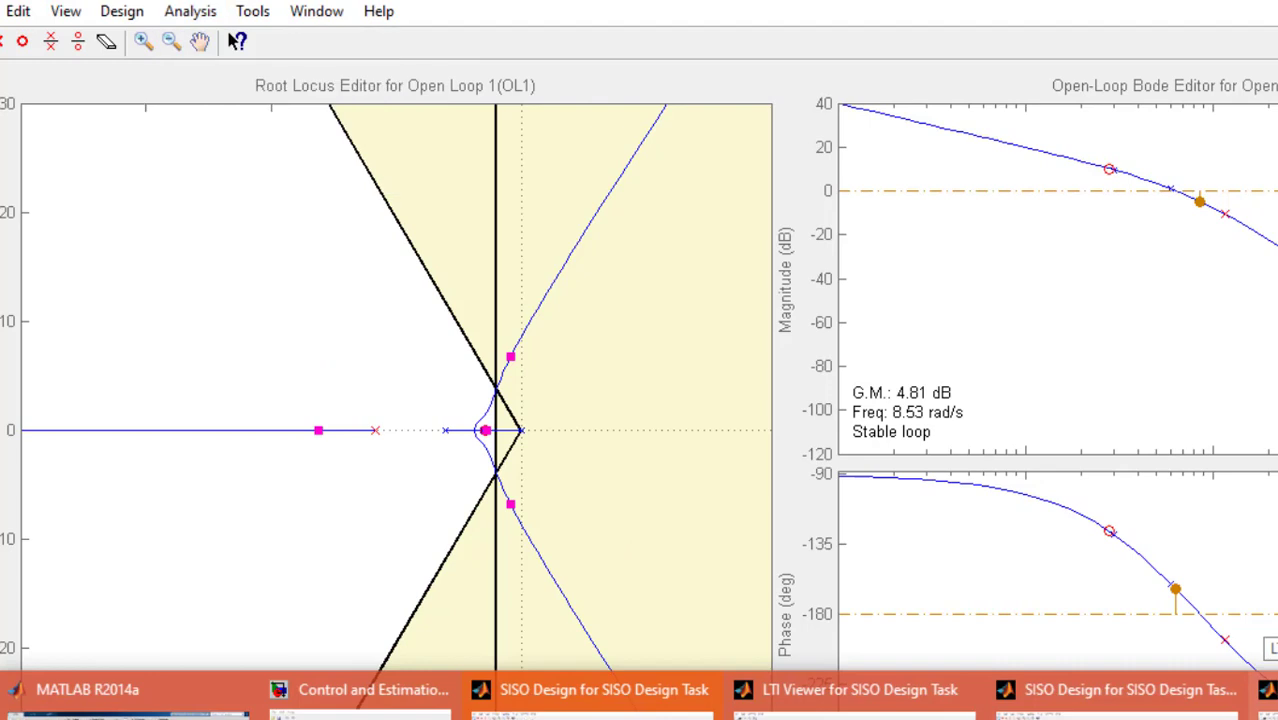
{"action": "left_click", "coordinate": [1100, 689]}
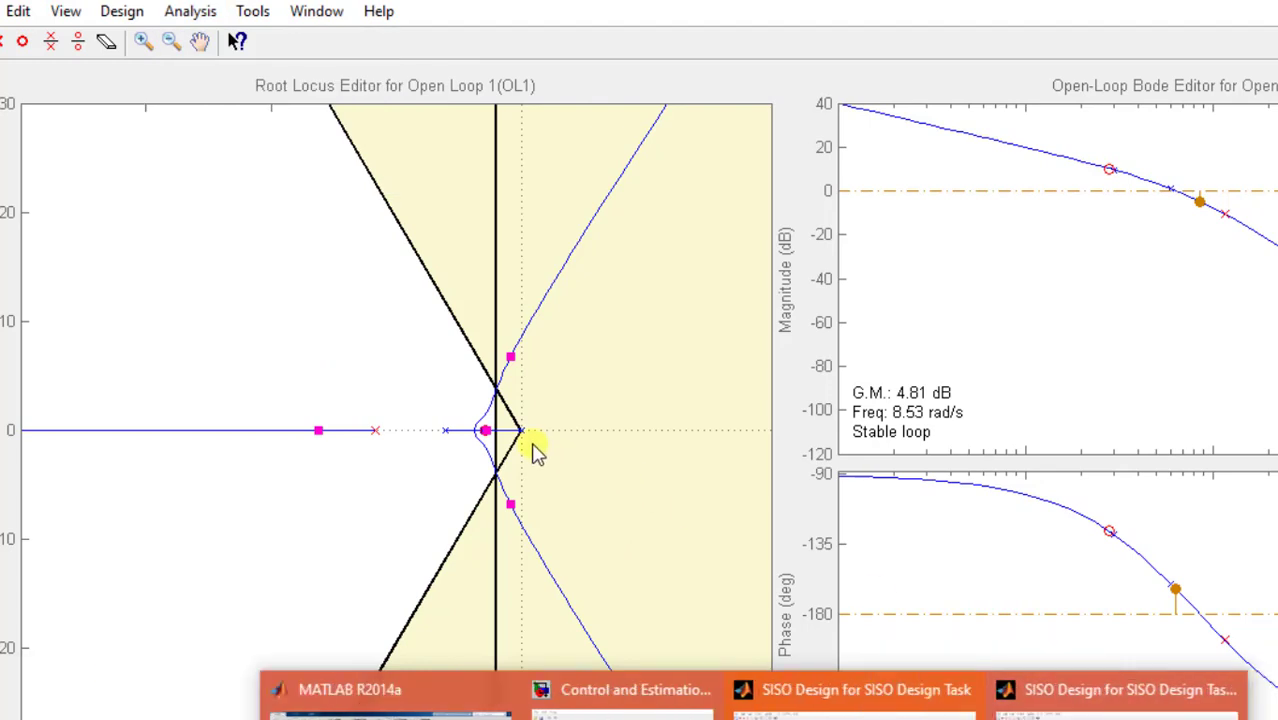
{"action": "left_click", "coordinate": [205, 22]}
{"action": "mouse_move", "coordinate": [252, 12]}
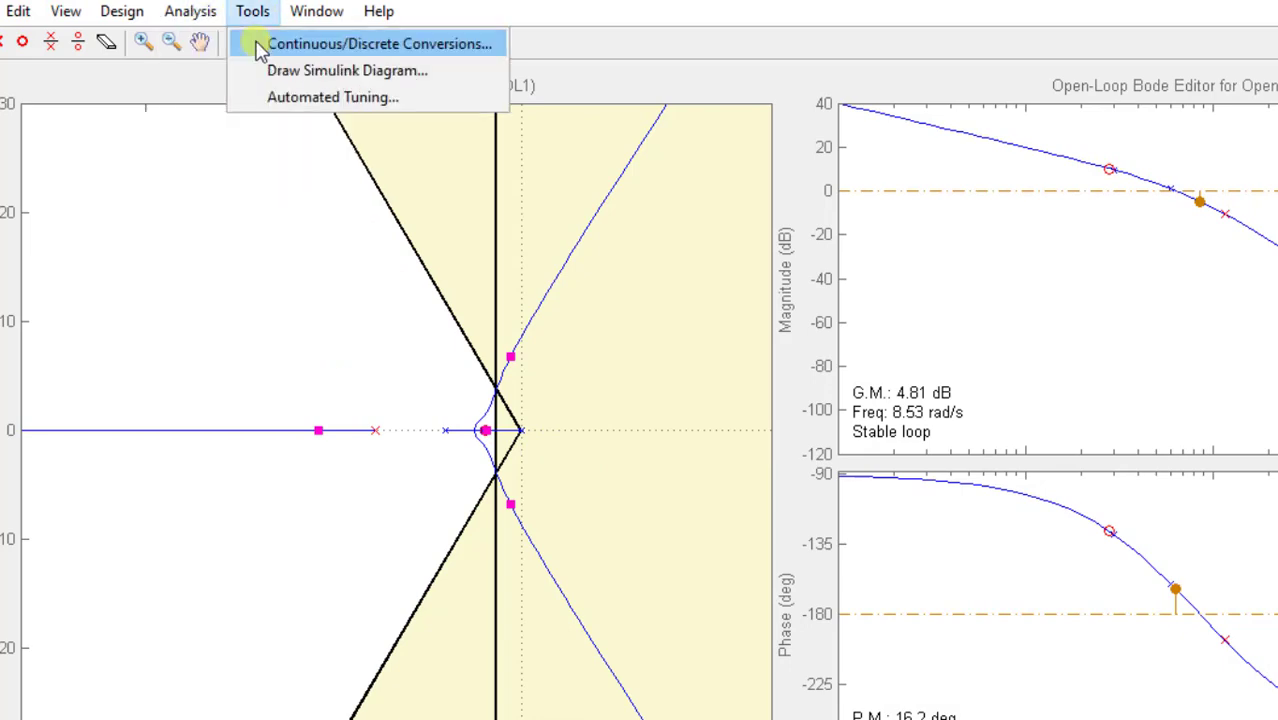
{"action": "mouse_move", "coordinate": [208, 12]}
{"action": "left_click", "coordinate": [214, 42]}
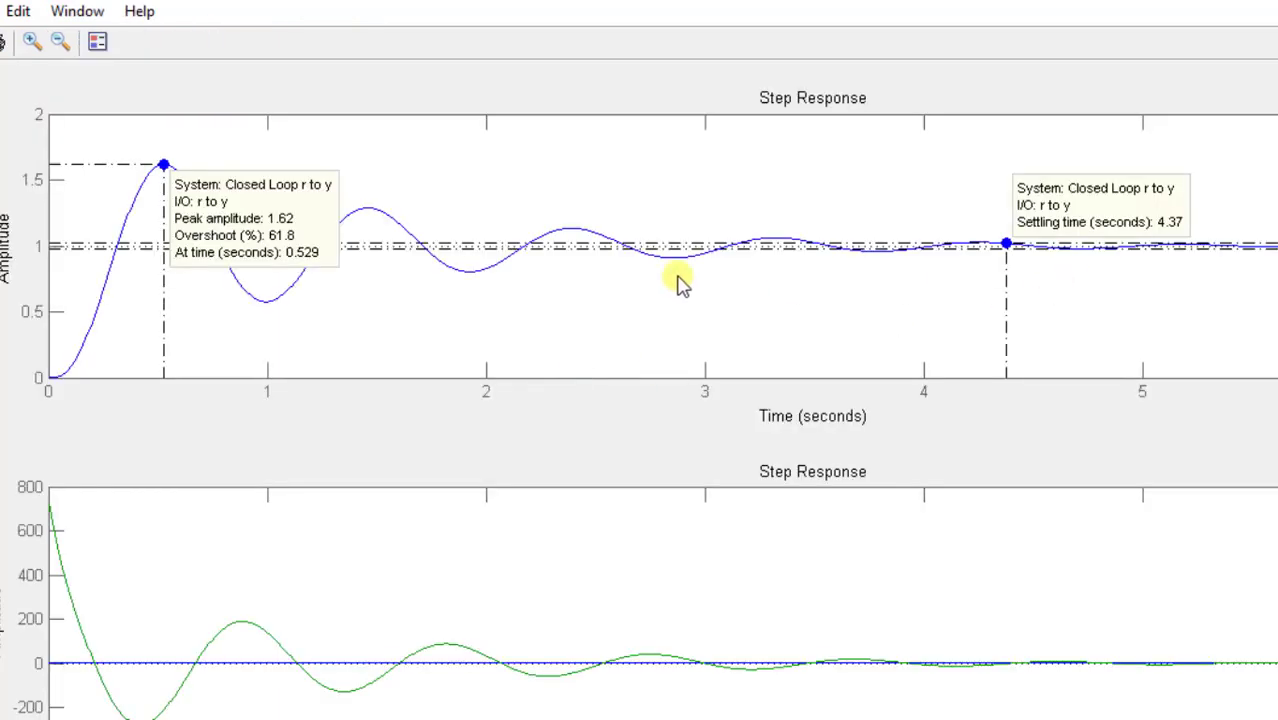
- Clear the data tips from the r to y step response and check the overshoot at its peak marker
{"action": "right_click", "coordinate": [678, 276]}
{"action": "left_click", "coordinate": [629, 309]}
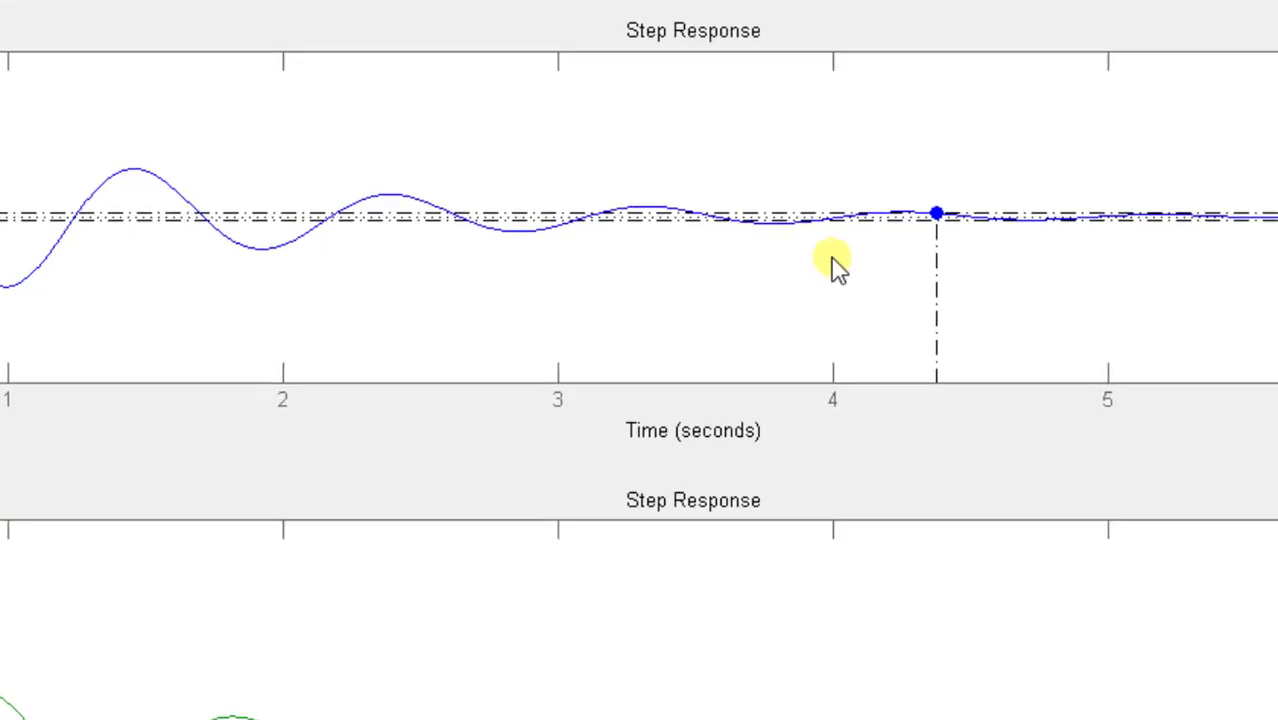
{"action": "left_click", "coordinate": [937, 210]}
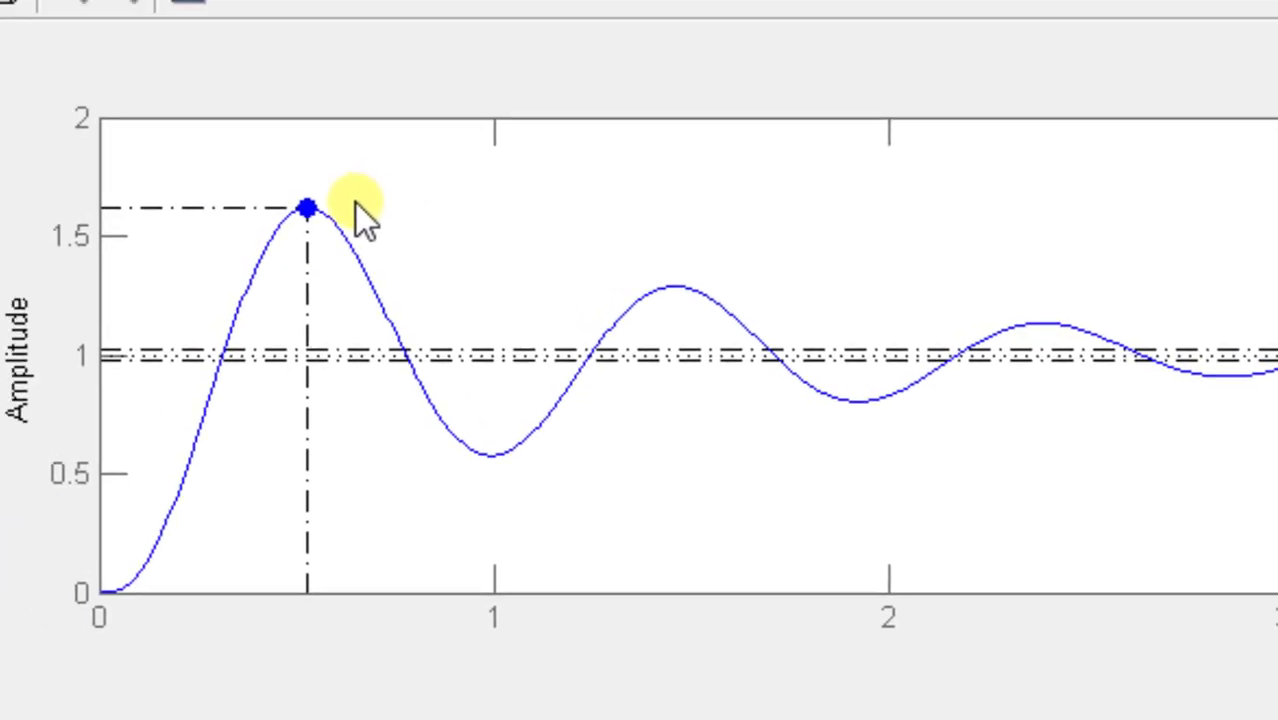
{"action": "left_click", "coordinate": [315, 206]}
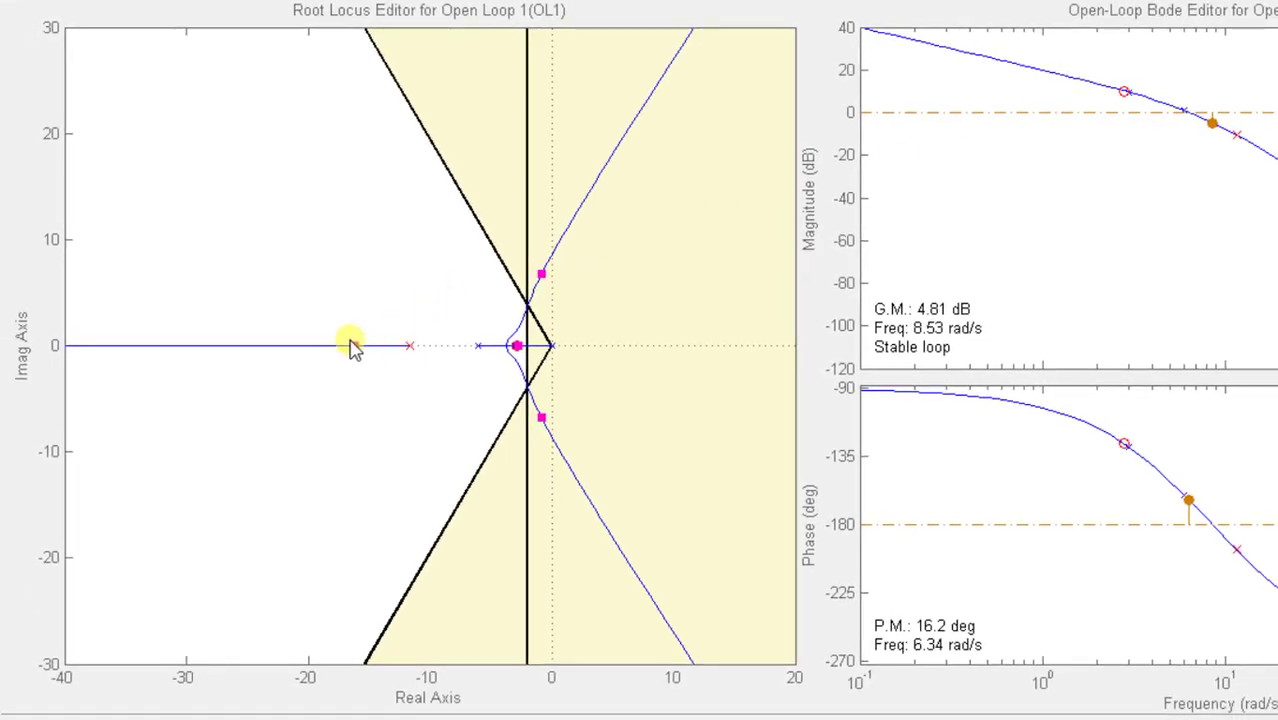
- Lower the loop gain to bring the dominant poles onto the constraint intersection, and move the compensator zero to about -1.5
{"action": "left_click_drag", "start_coordinate": [348, 346], "coordinate": [383, 351]}
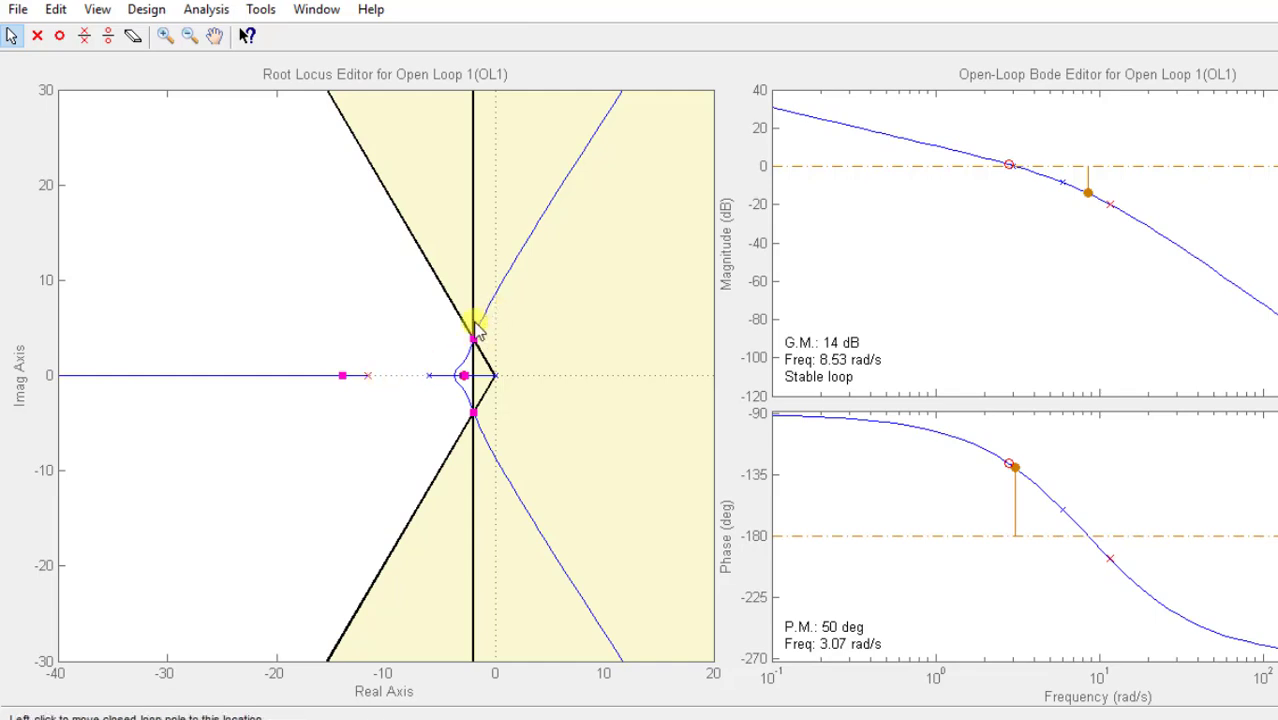
{"action": "left_click", "coordinate": [165, 36]}
{"action": "left_click_drag", "start_coordinate": [412, 297], "coordinate": [600, 510]}
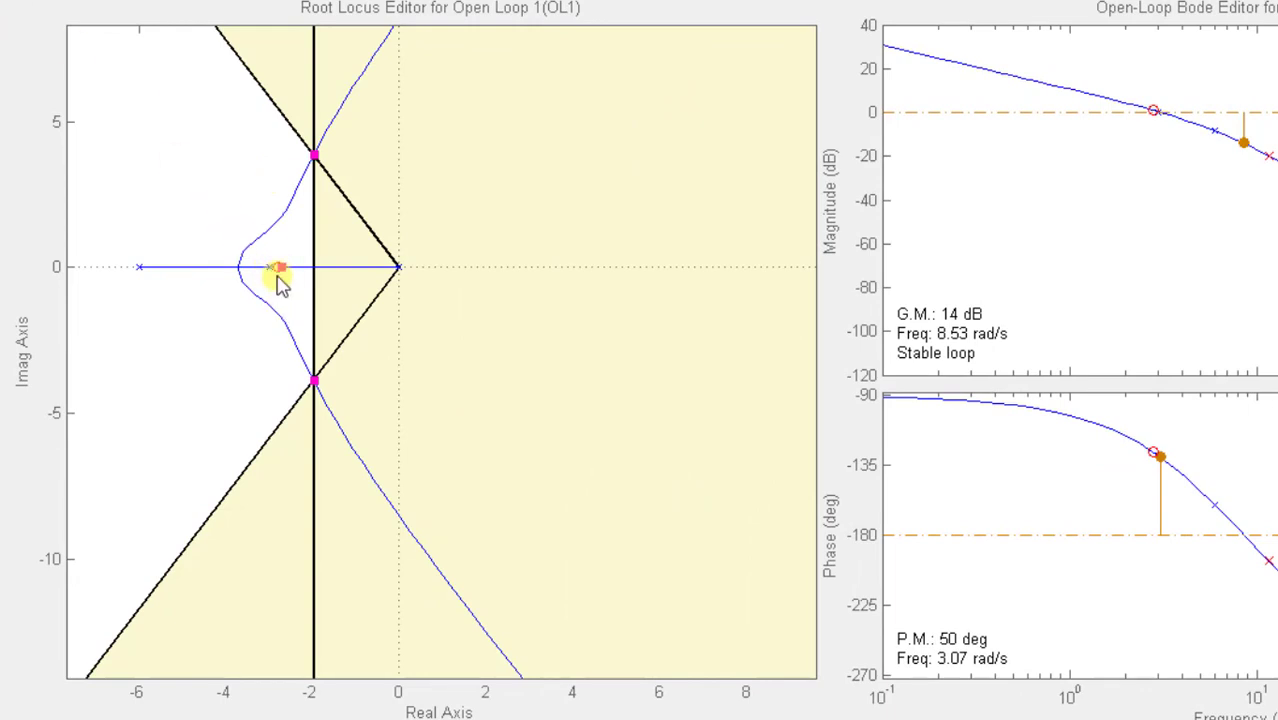
{"action": "left_click_drag", "start_coordinate": [279, 270], "coordinate": [333, 271]}
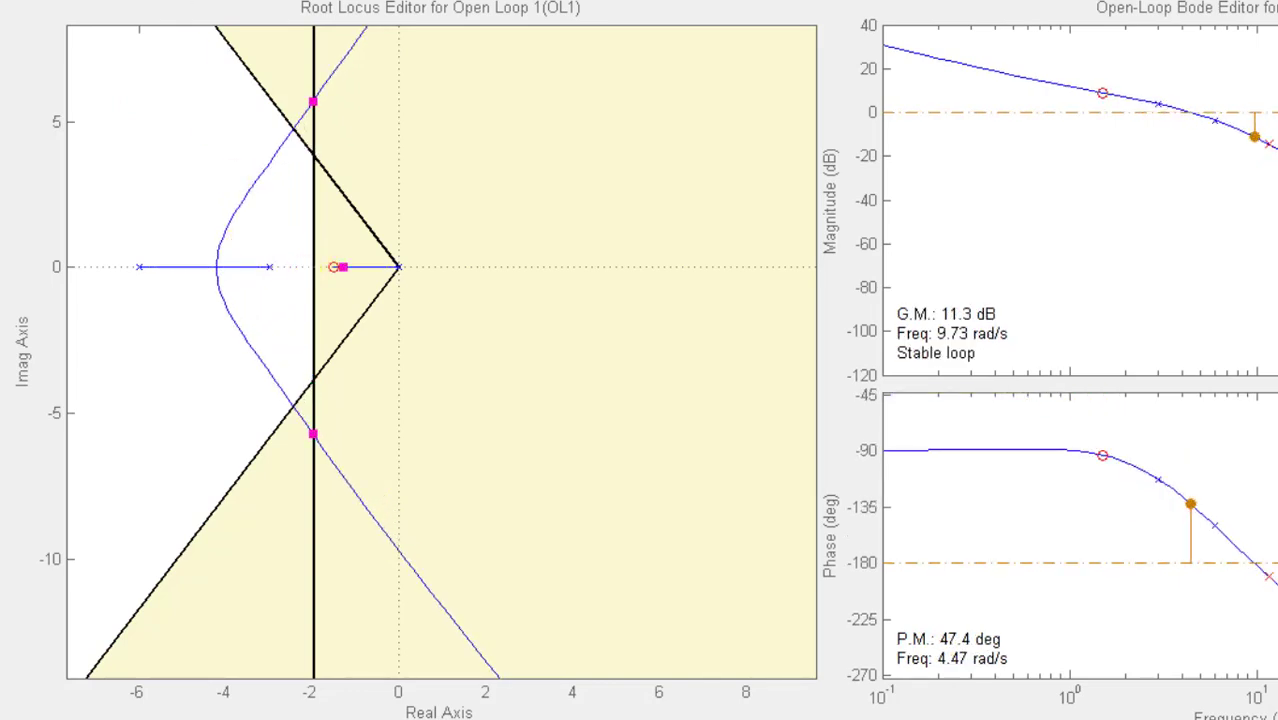
- Move the compensator pole to about -6.2 so the root locus passes through the intersection of the design constraint lines
{"action": "left_click", "coordinate": [491, 60]}
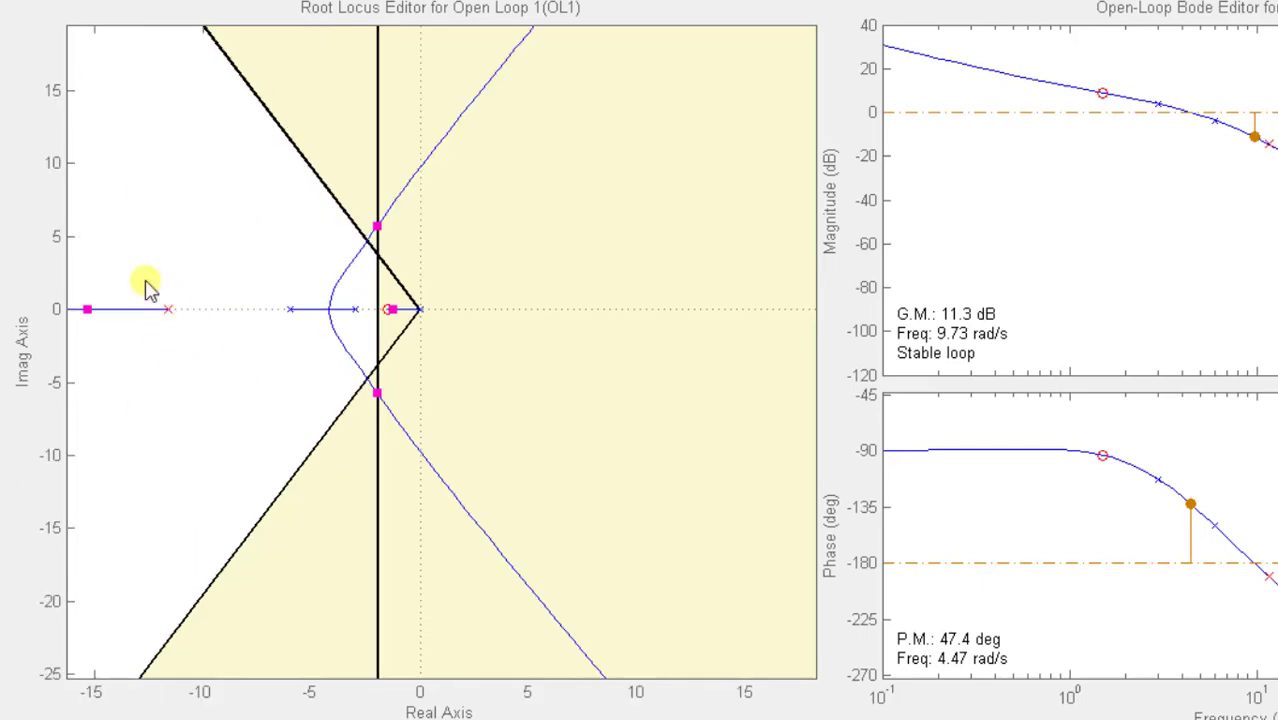
{"action": "left_click_drag", "start_coordinate": [166, 309], "coordinate": [297, 307]}
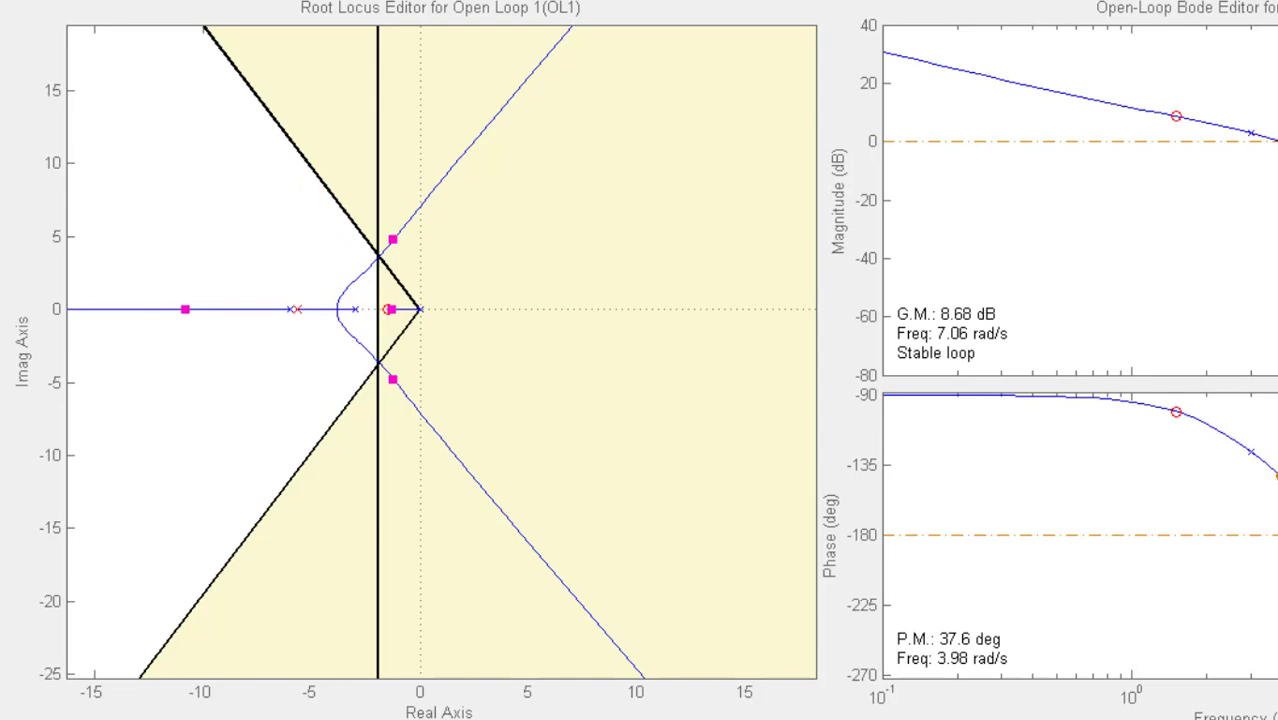
{"action": "left_click_drag", "start_coordinate": [248, 200], "coordinate": [566, 527]}
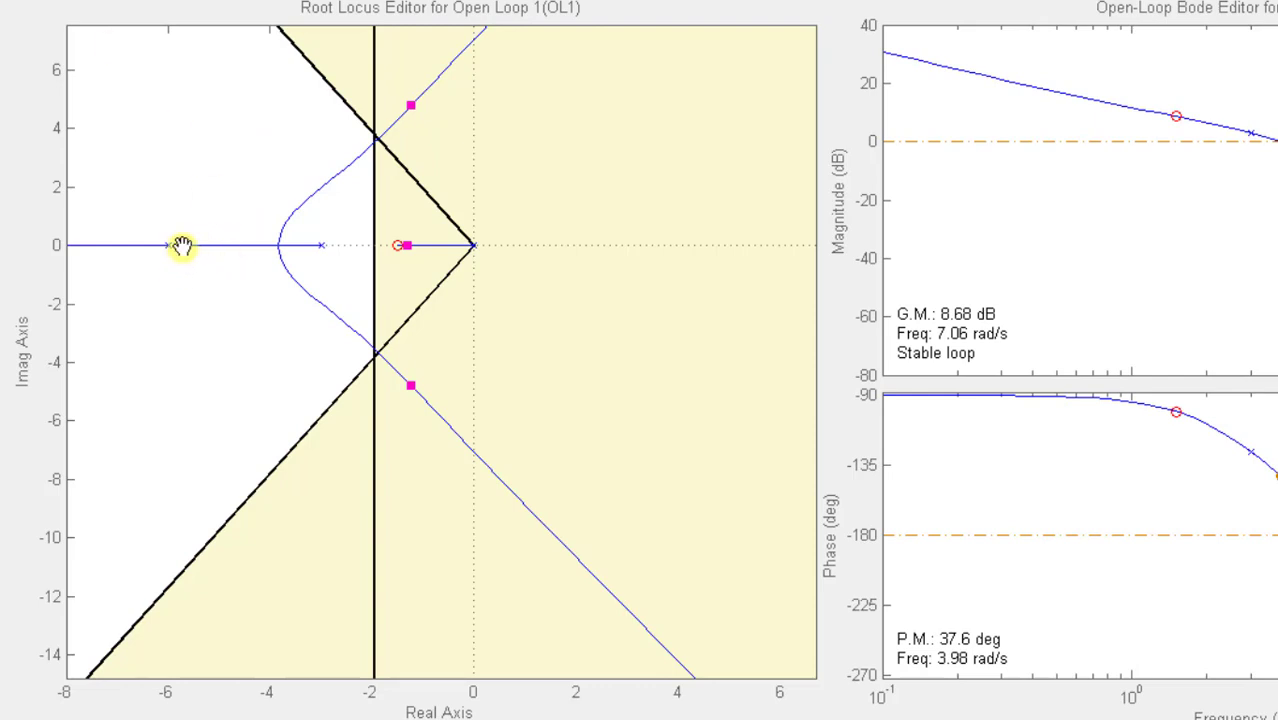
{"action": "left_click_drag", "start_coordinate": [182, 246], "coordinate": [155, 246]}
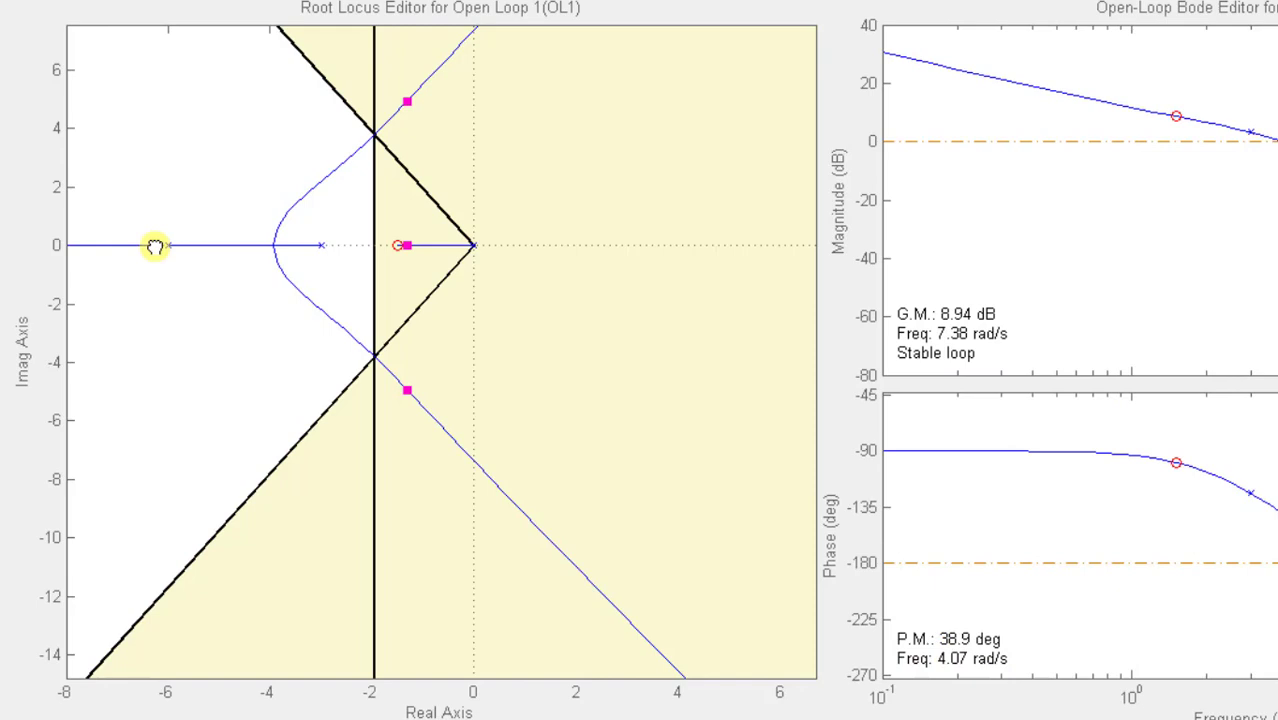